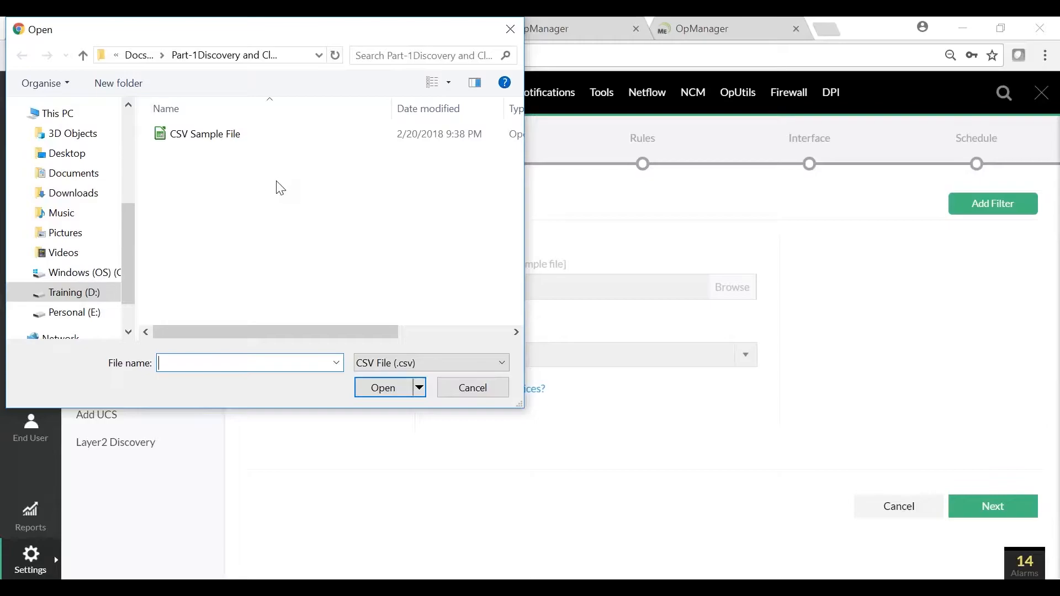
- Import CSV Sample File and map Device Name/IP, Display Name and Device Type to the CSV columns of the same names
click(236, 139)
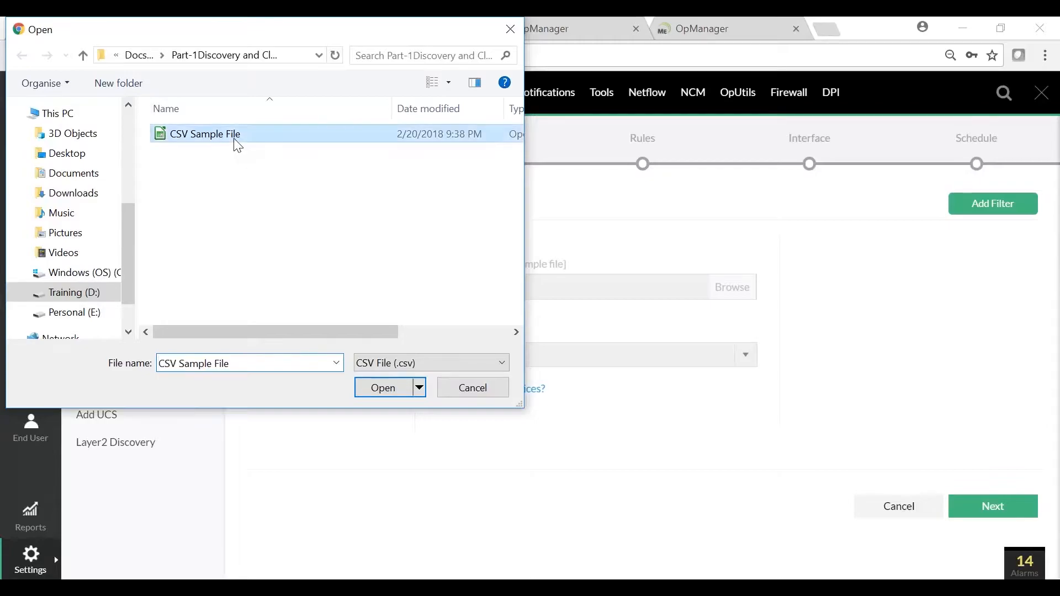
click(384, 388)
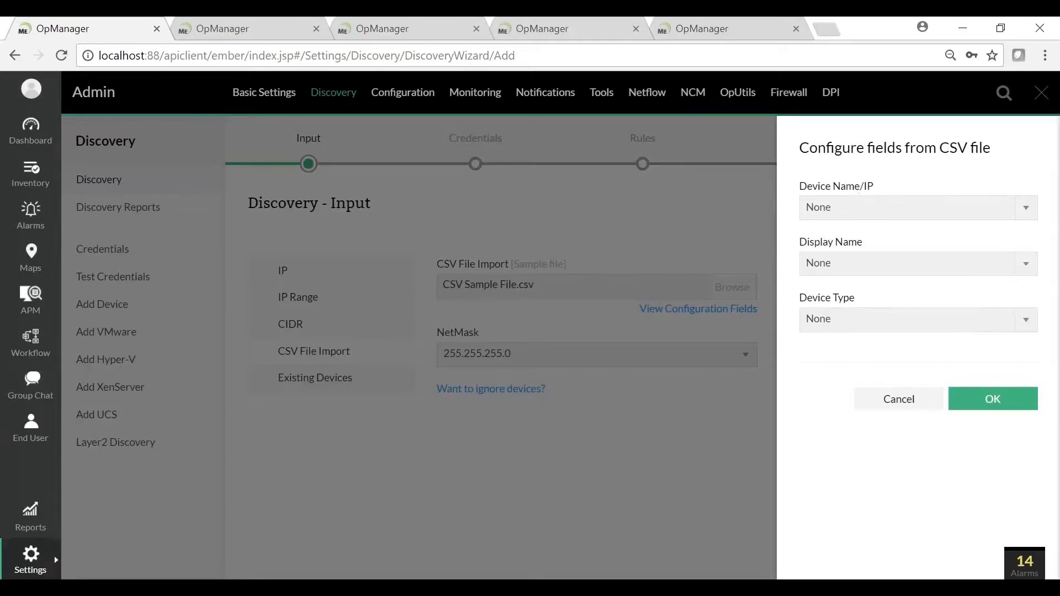
click(853, 210)
click(842, 253)
click(848, 264)
click(835, 330)
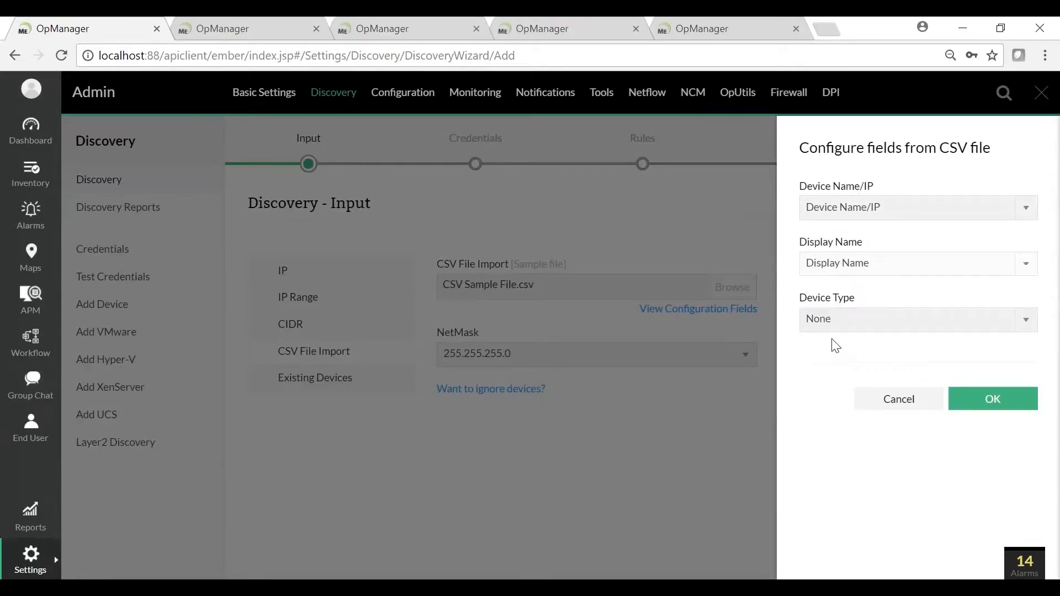
click(834, 319)
click(826, 408)
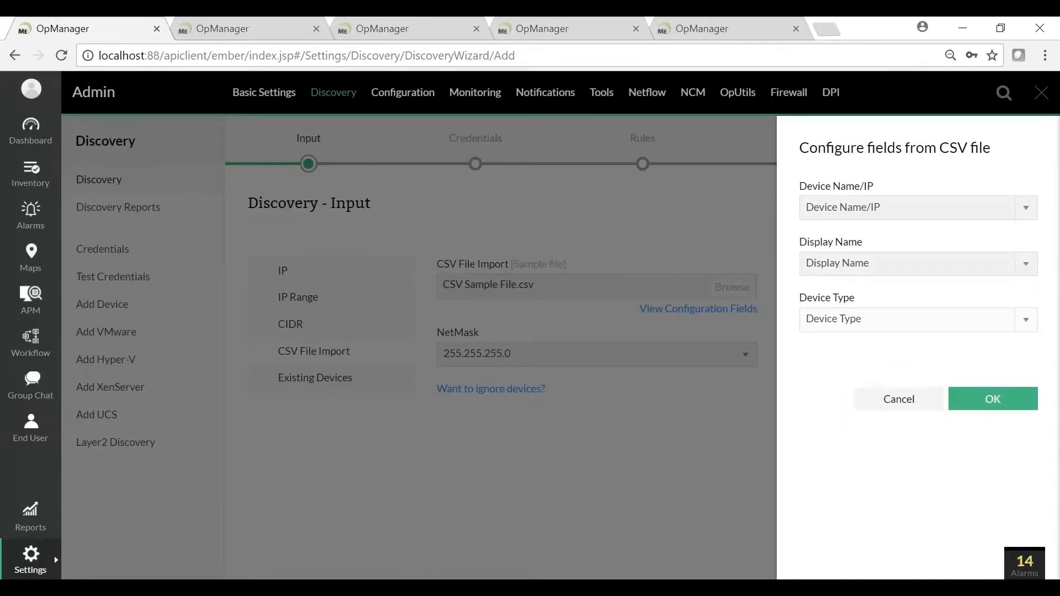
click(976, 400)
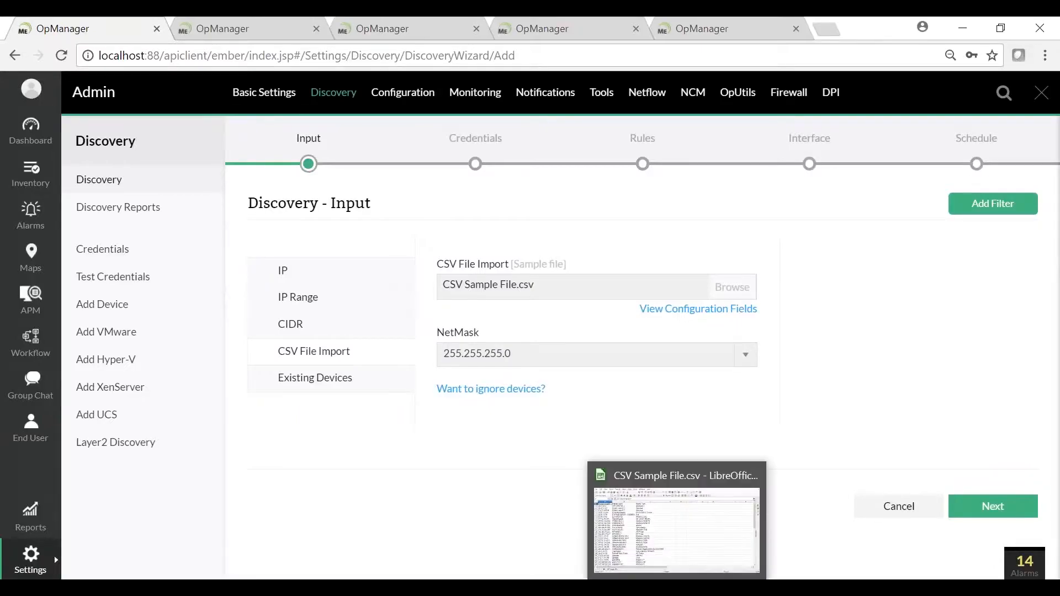
- Switch to CSV Sample File in LibreOffice Calc and examine its Device Name/IP, Display Name and Device Type headers
click(669, 563)
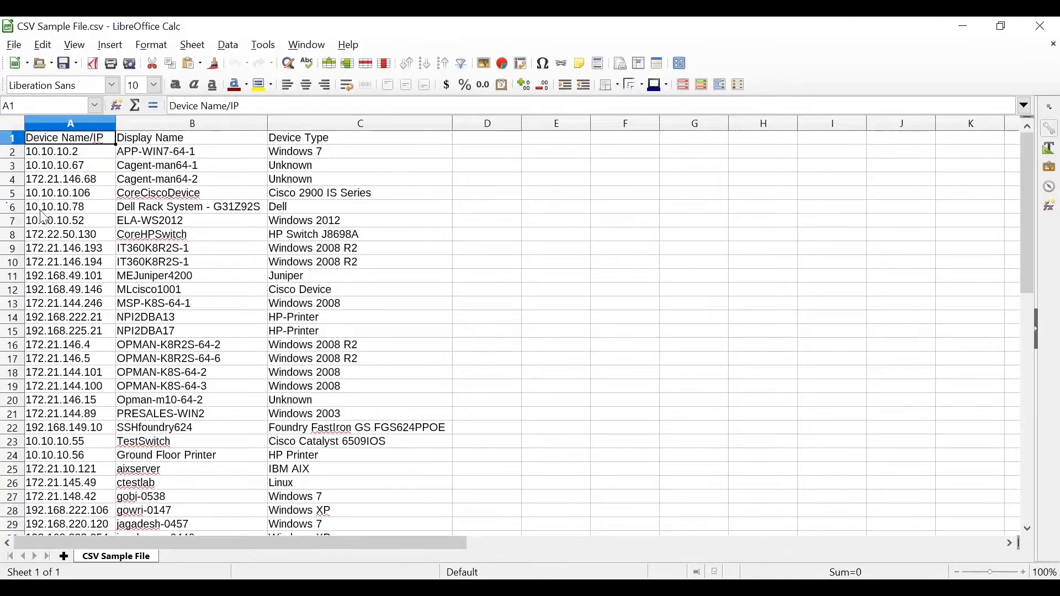
click(158, 141)
click(296, 142)
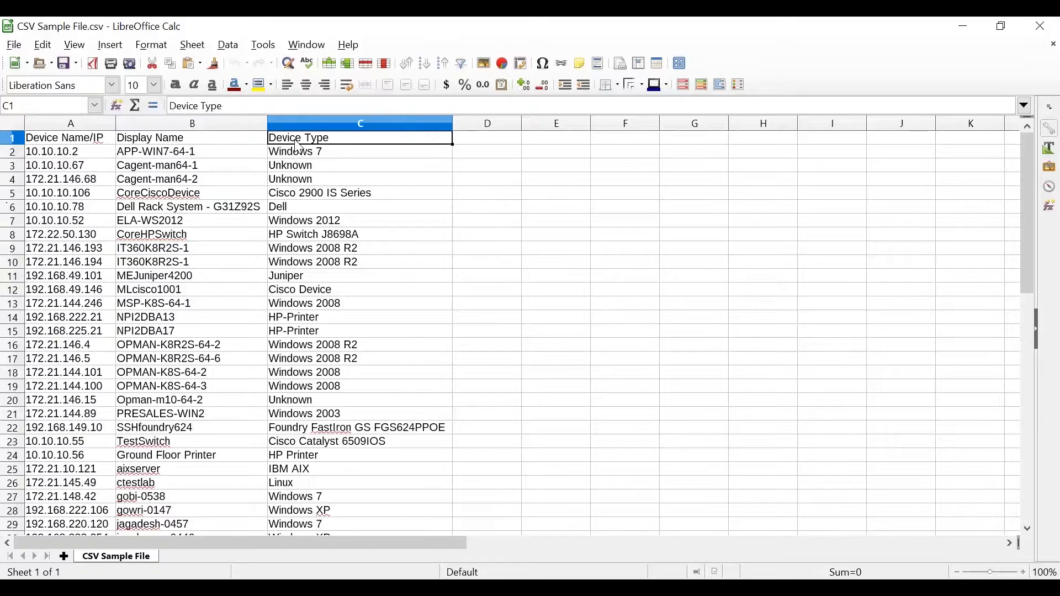
click(349, 166)
click(334, 143)
drag(333, 143, 61, 138)
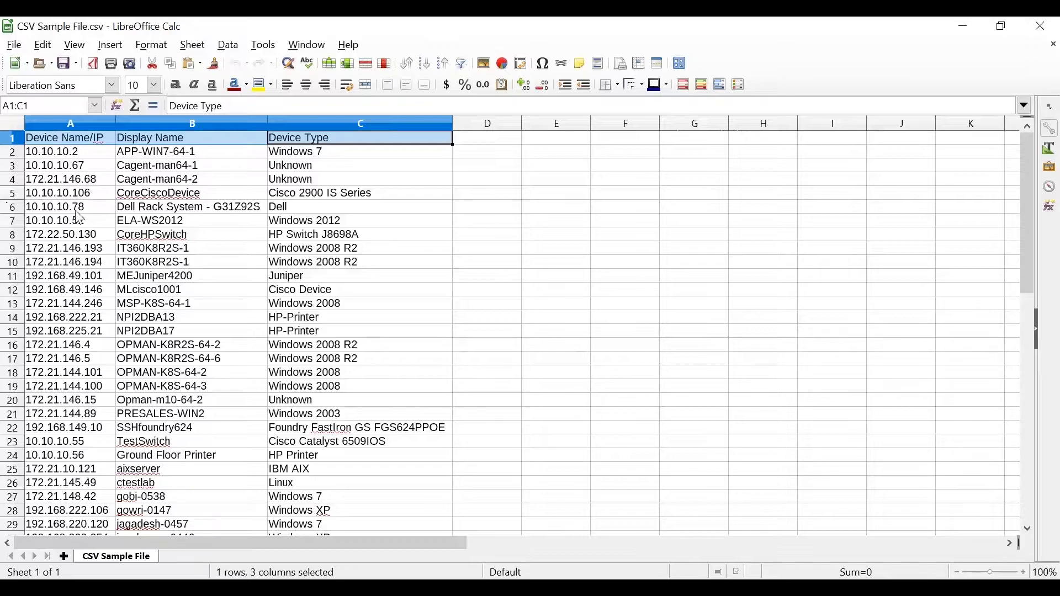
click(955, 22)
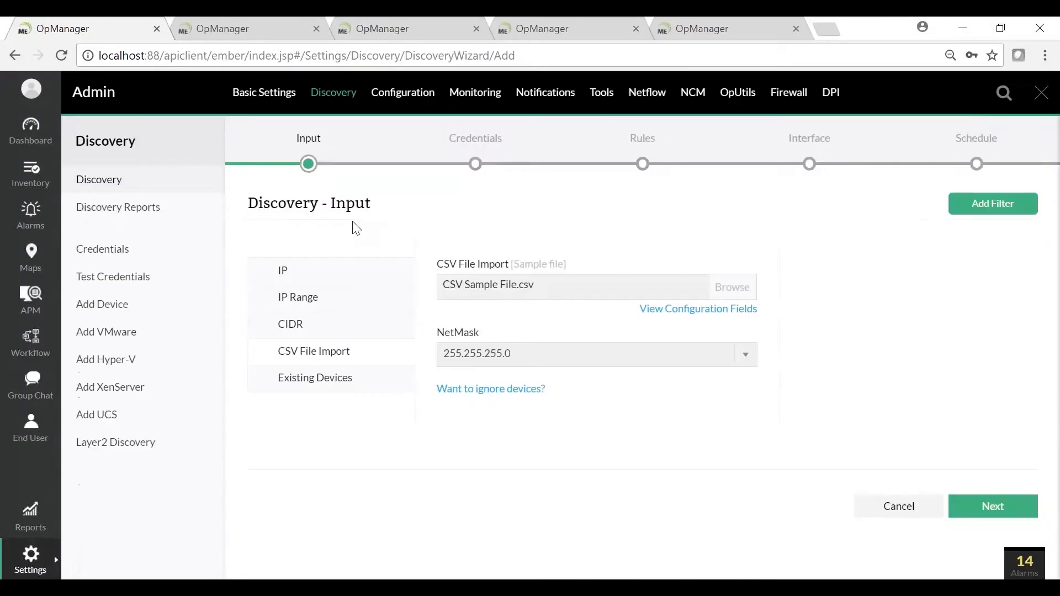
- Switch to the discovery presentation, reveal its Vcenter/ESX-host/Hyper-V/XenServer/UCS bullet, and return to OpManager
key(alt+Tab)
key(alt+Tab)
key(alt+Tab)
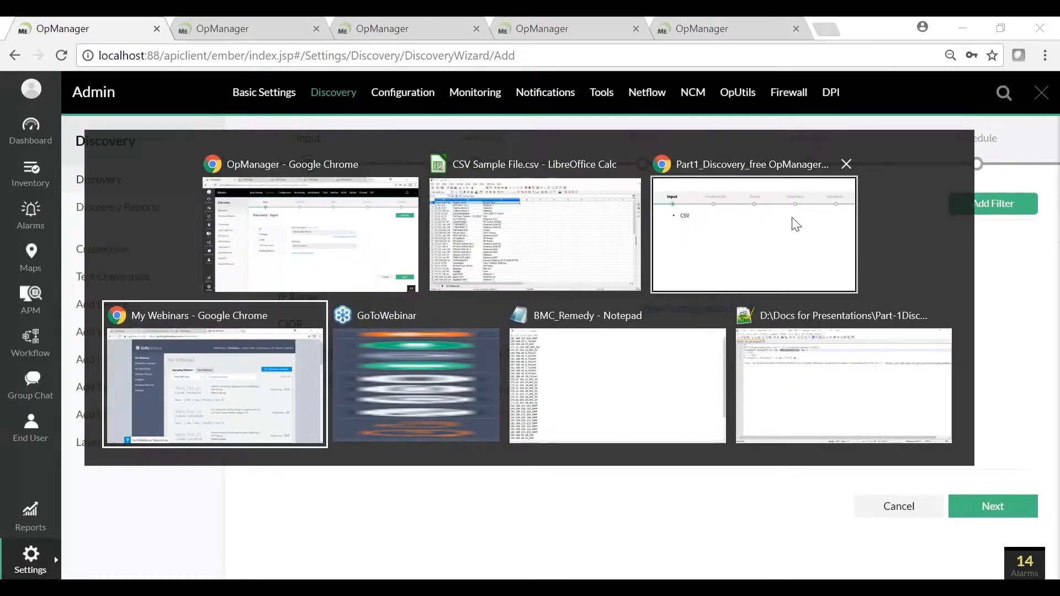
click(822, 213)
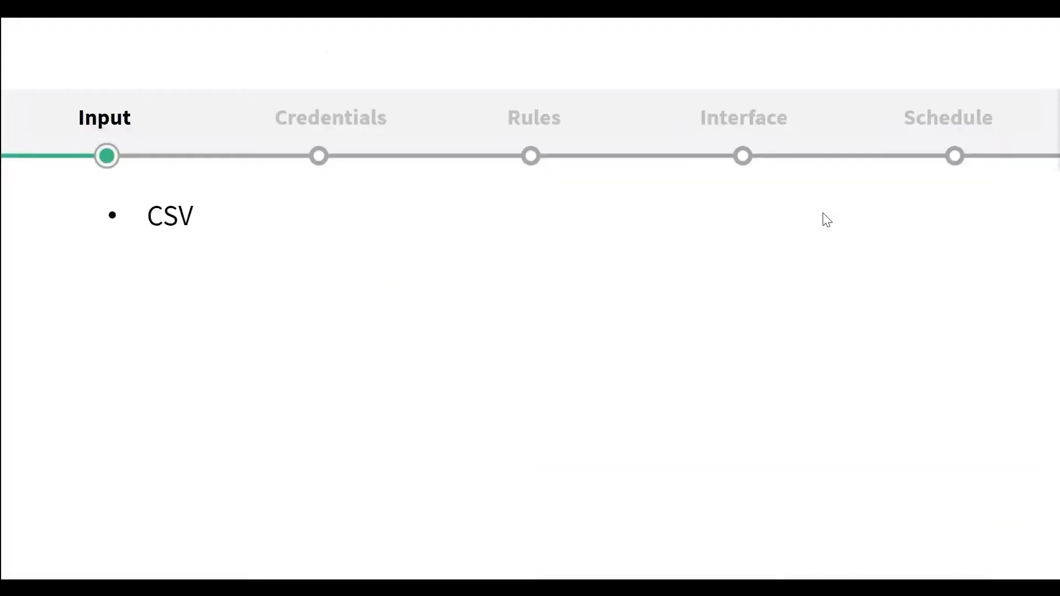
click(359, 283)
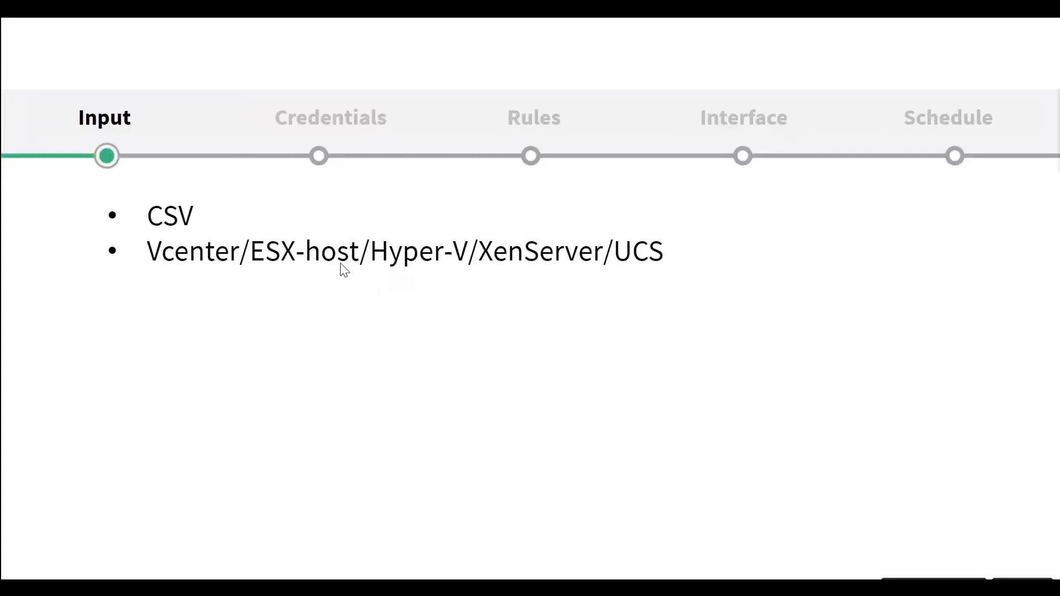
key(alt+Tab)
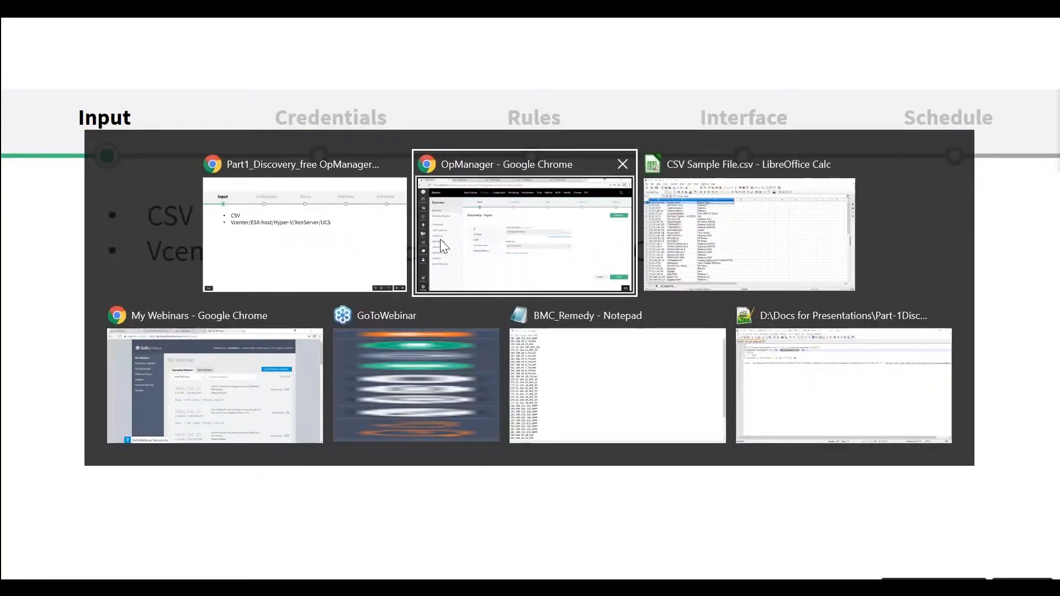
click(506, 223)
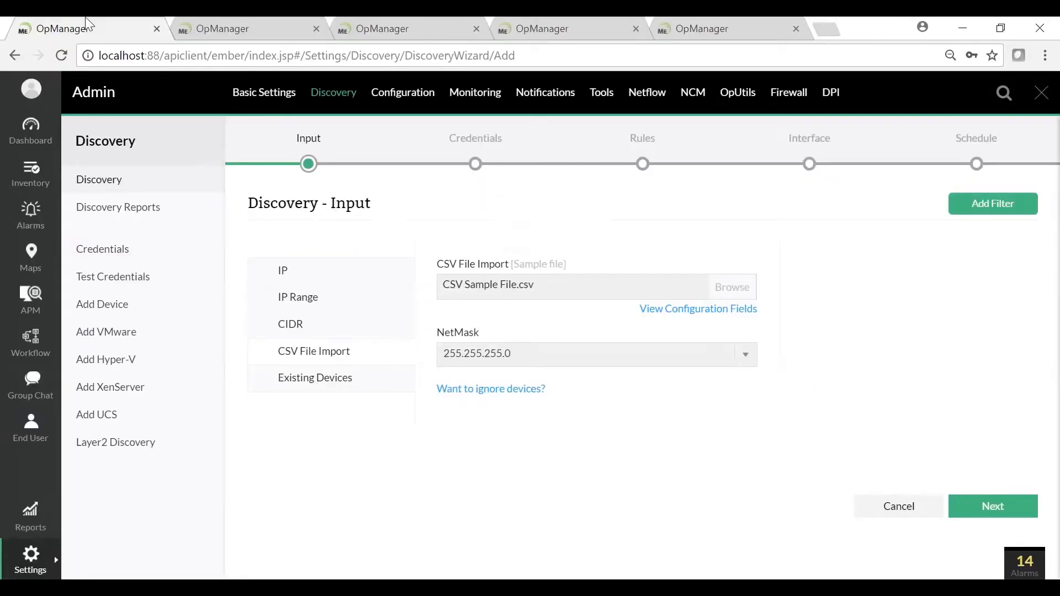
- Open the VMware discovery form and examine its vCenter inputs, choosing VmWare as the vCenter VMware credential
click(117, 338)
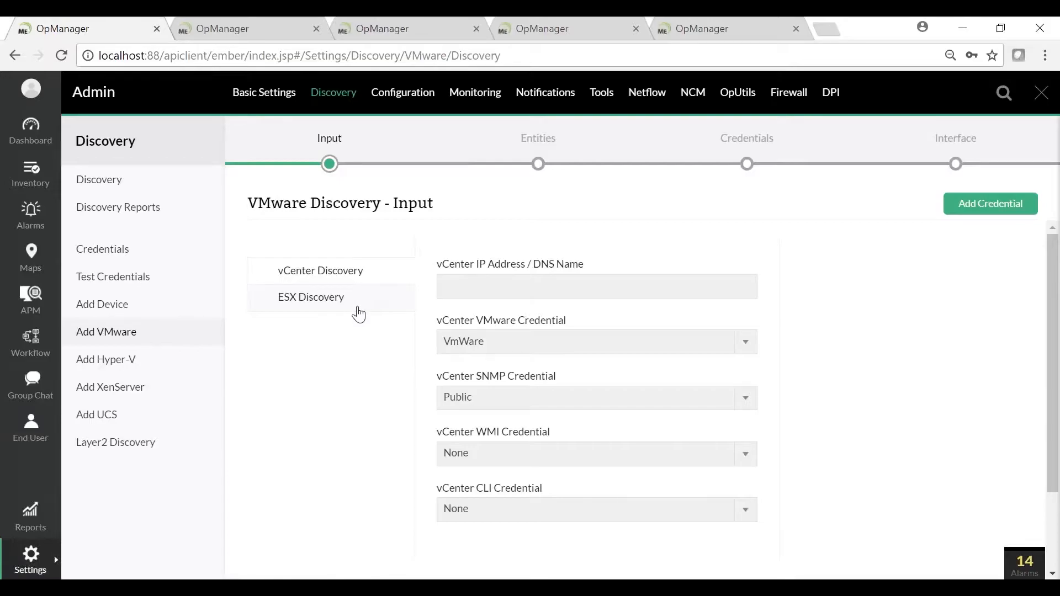
click(502, 286)
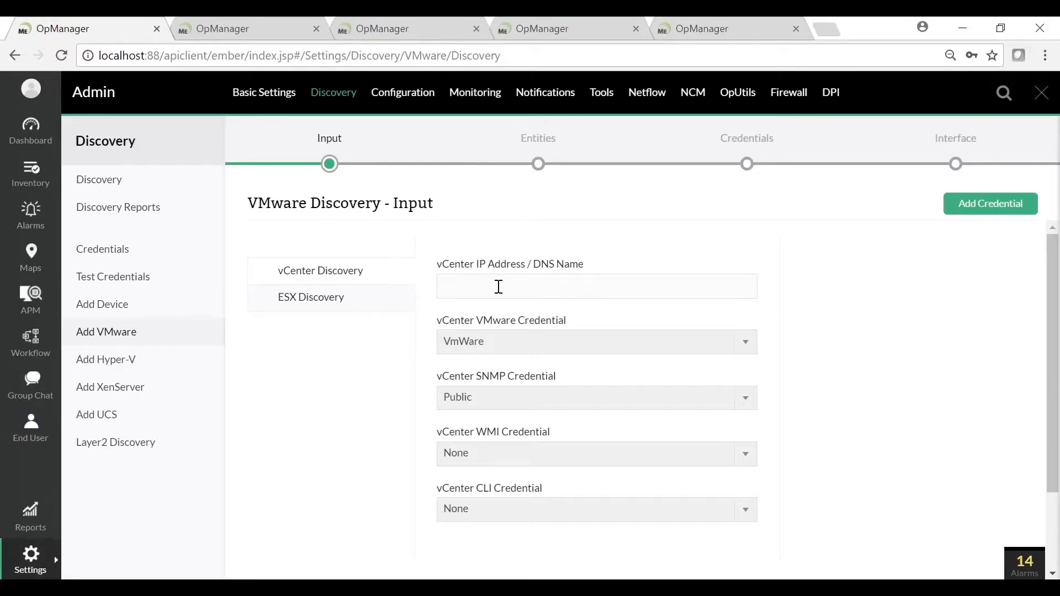
click(514, 345)
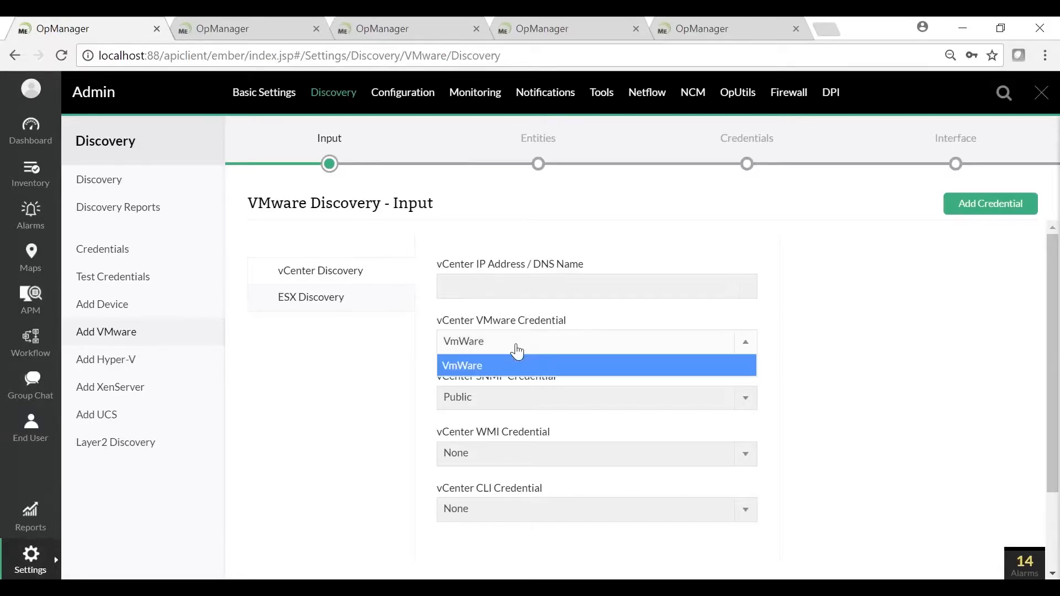
click(507, 371)
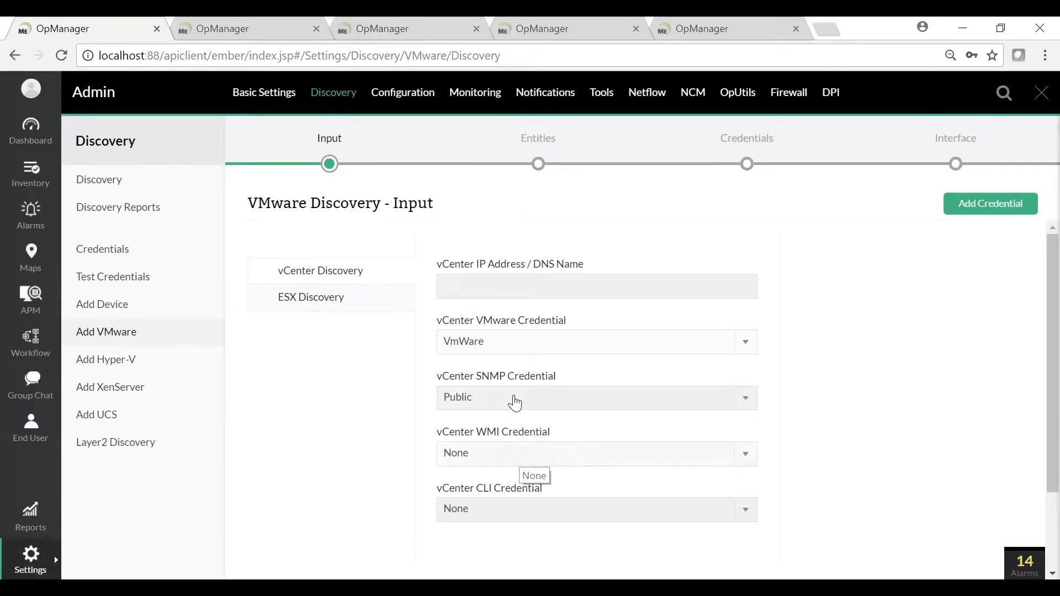
scroll(596, 331, down, 2)
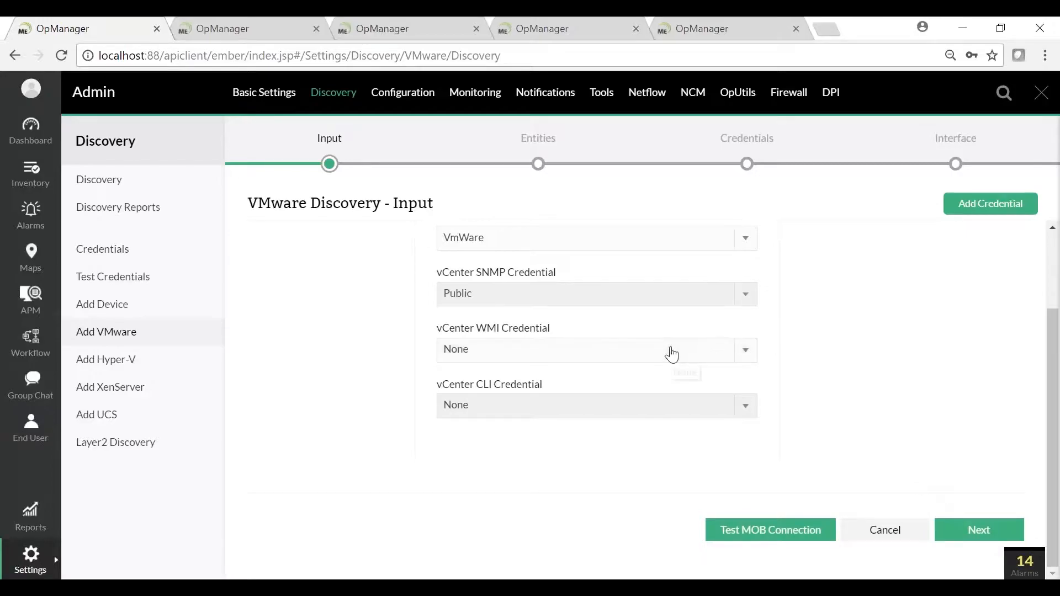
scroll(670, 354, up, 2)
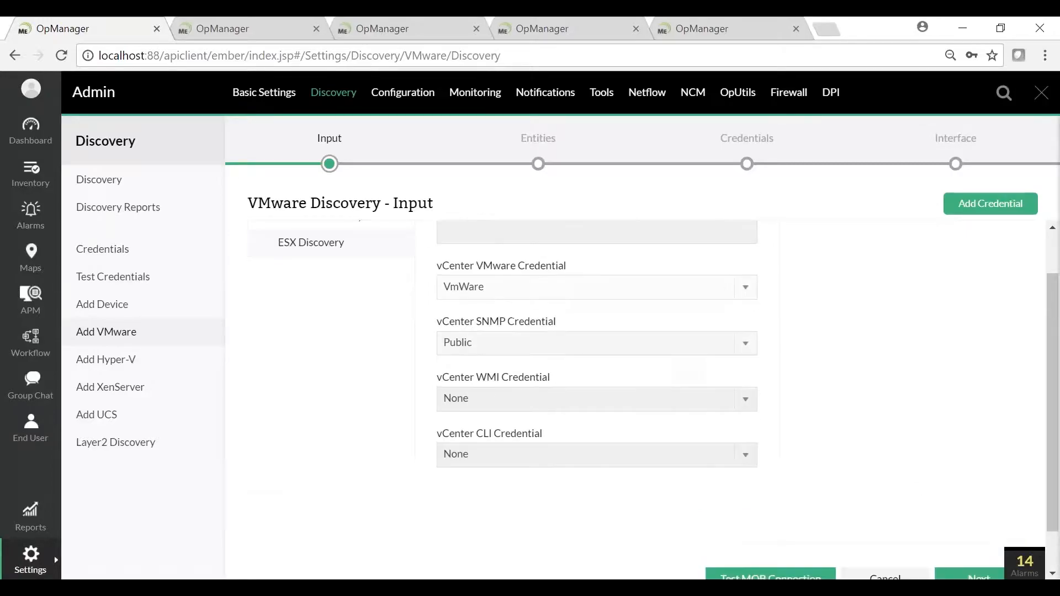
- Examine the address and credential fields of the ESX Discovery option
click(340, 301)
scroll(445, 312, down, 1)
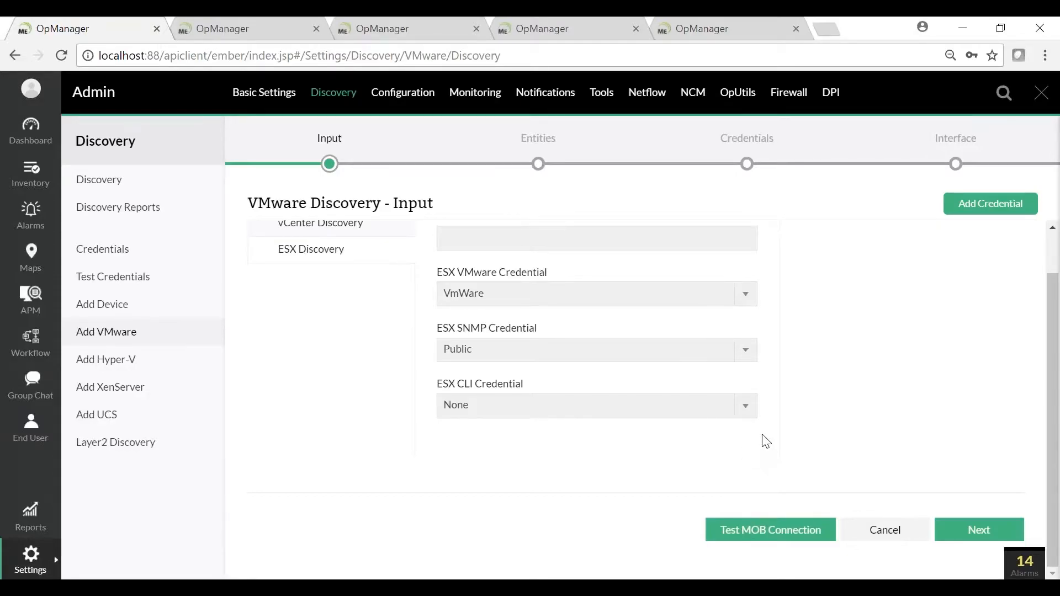
scroll(767, 442, up, 2)
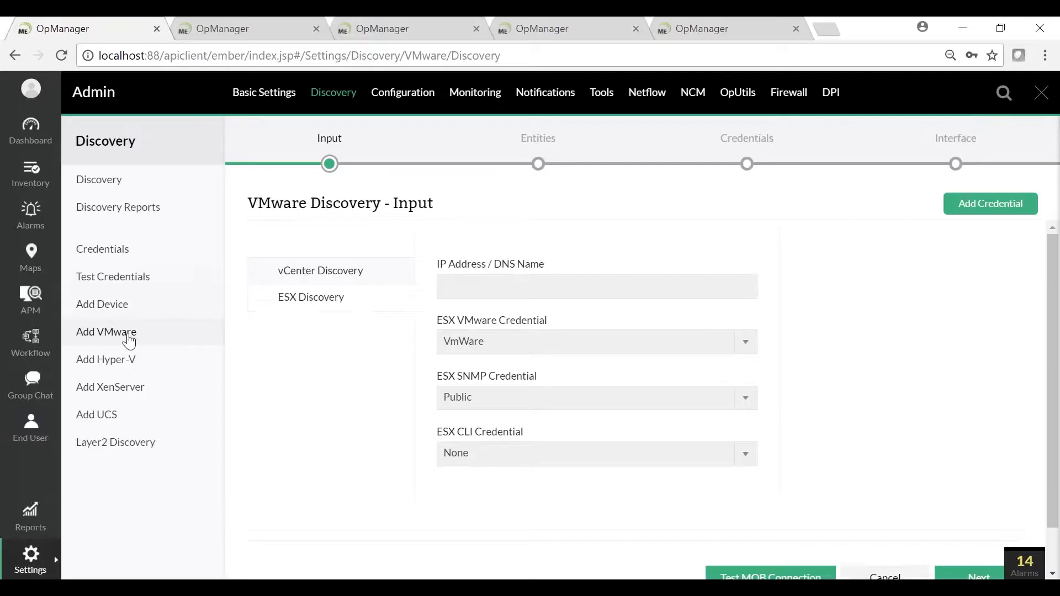
- Examine the forms for adding Hyper-V, XenServer and UCS devices in turn
click(126, 368)
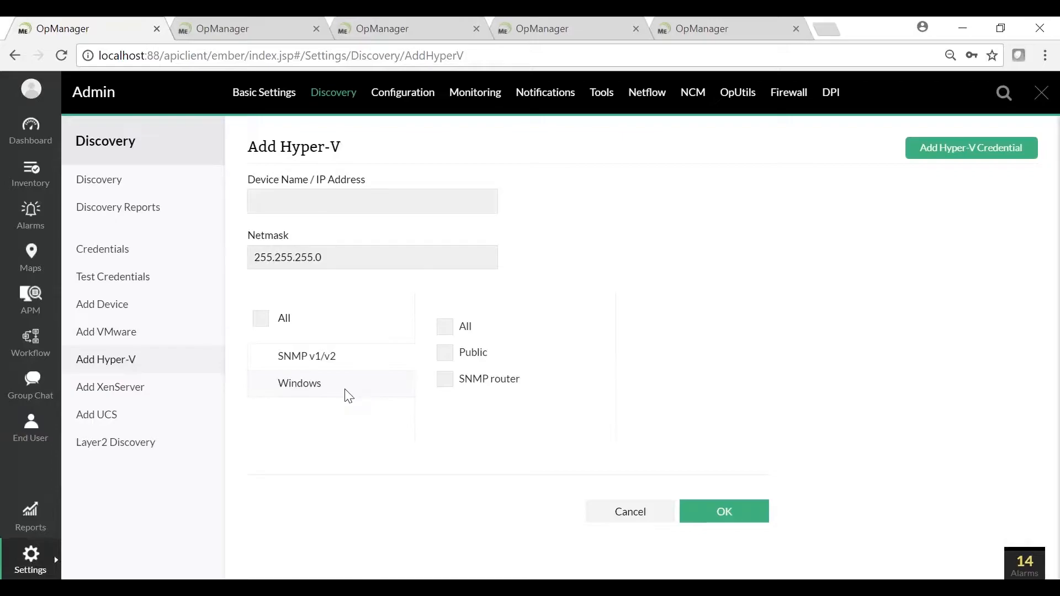
click(115, 393)
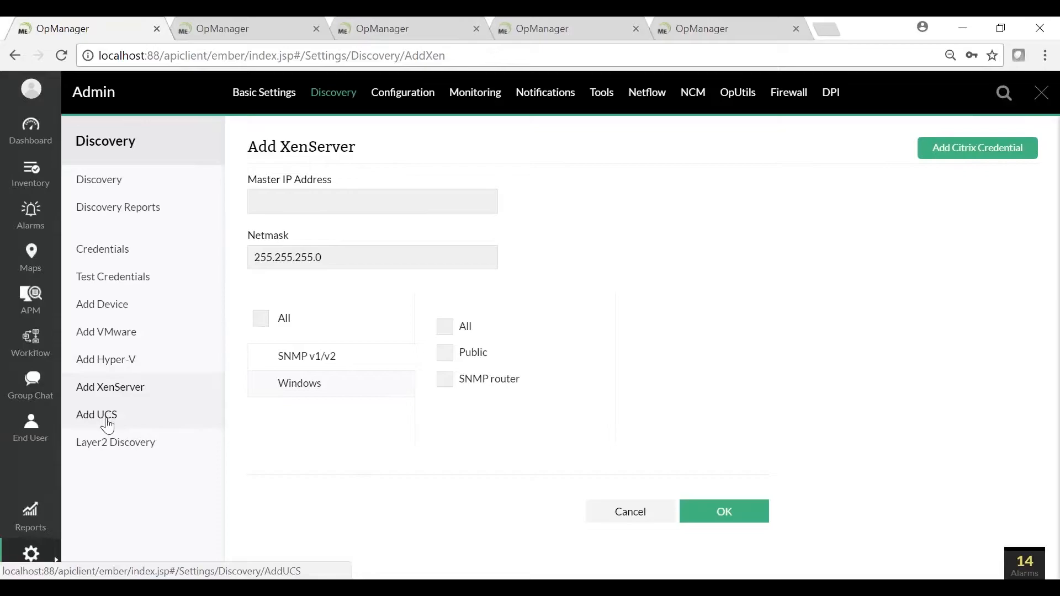
click(108, 424)
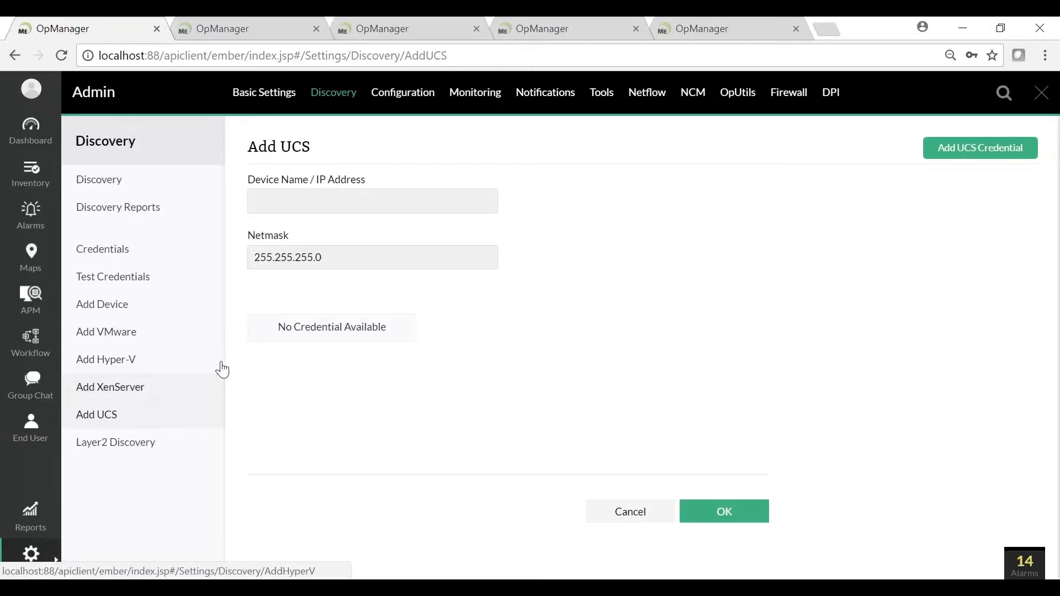
- Switch to the presentation, reveal its Layer 2 Discovery bullet, and return to OpManager
key(alt+Tab)
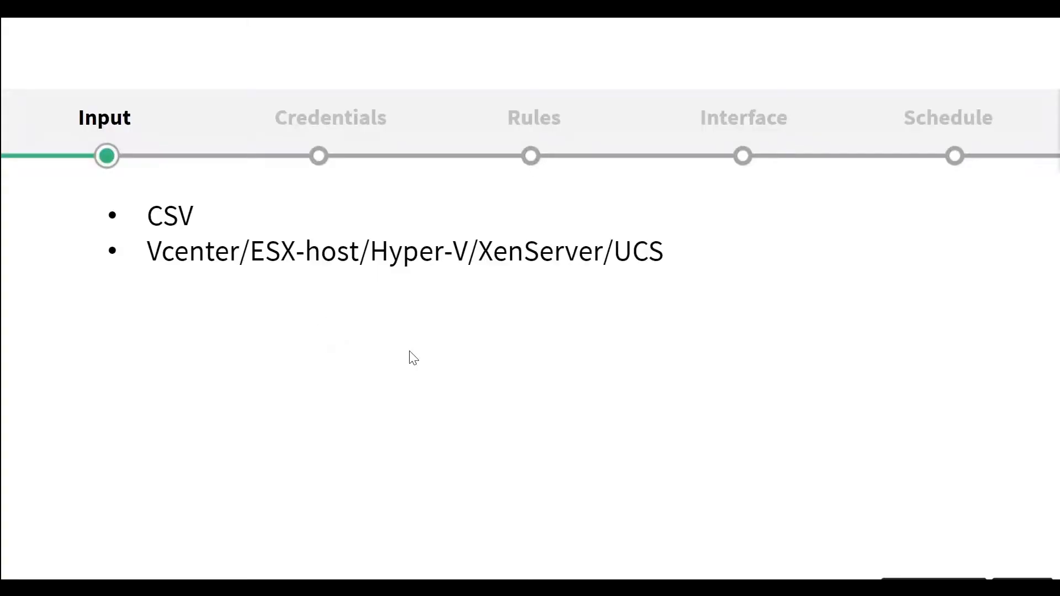
click(710, 340)
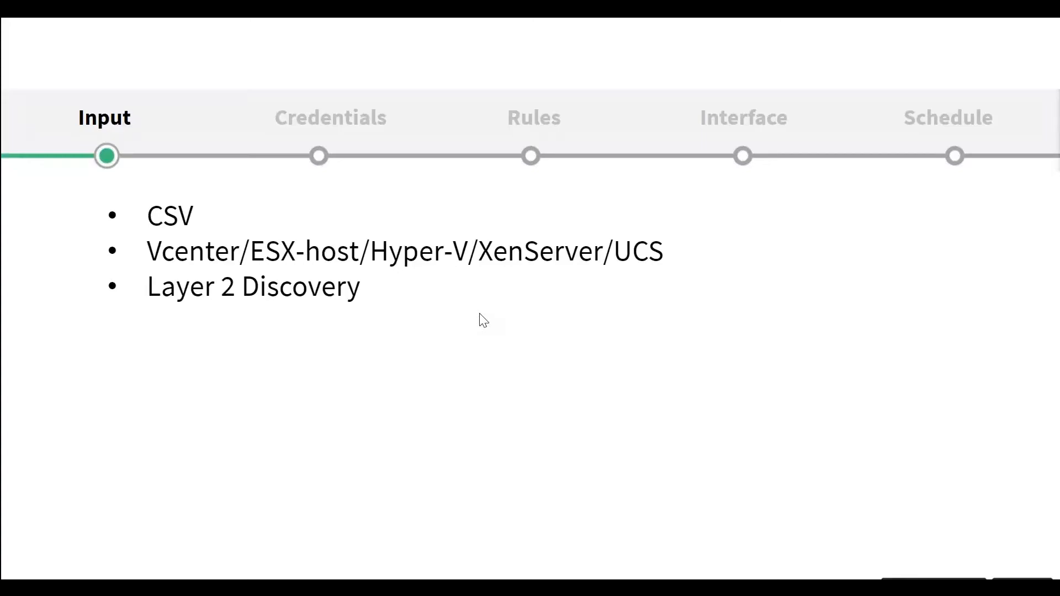
key(alt+Tab)
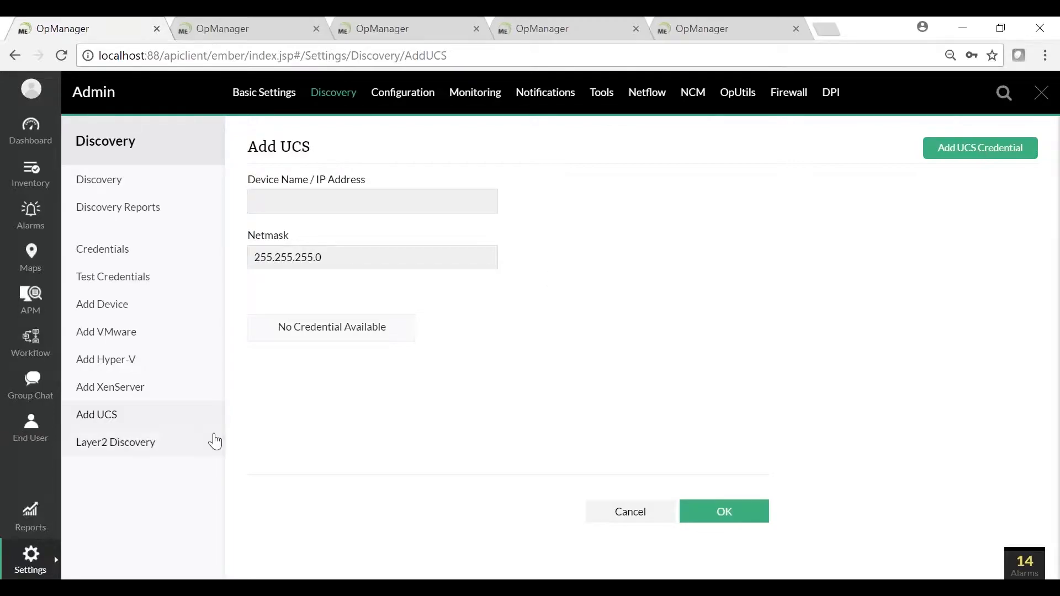
- Open the Layer2 Discovery form and name the Layer2 map Building3
click(154, 449)
click(339, 210)
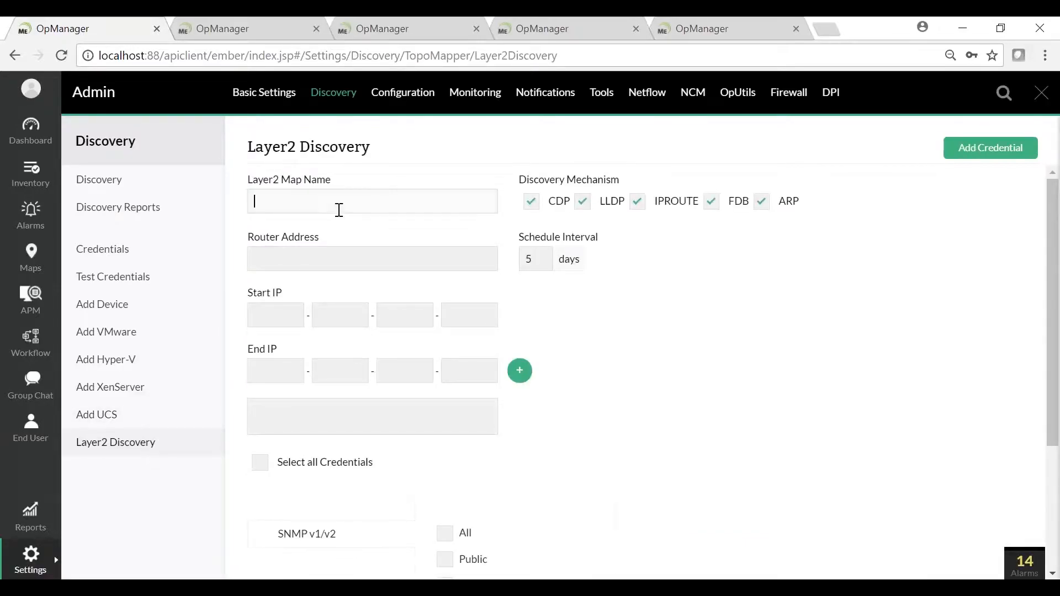
text(Building)
- Set the router address of the Building3 map to 192.168.49.1
click(306, 264)
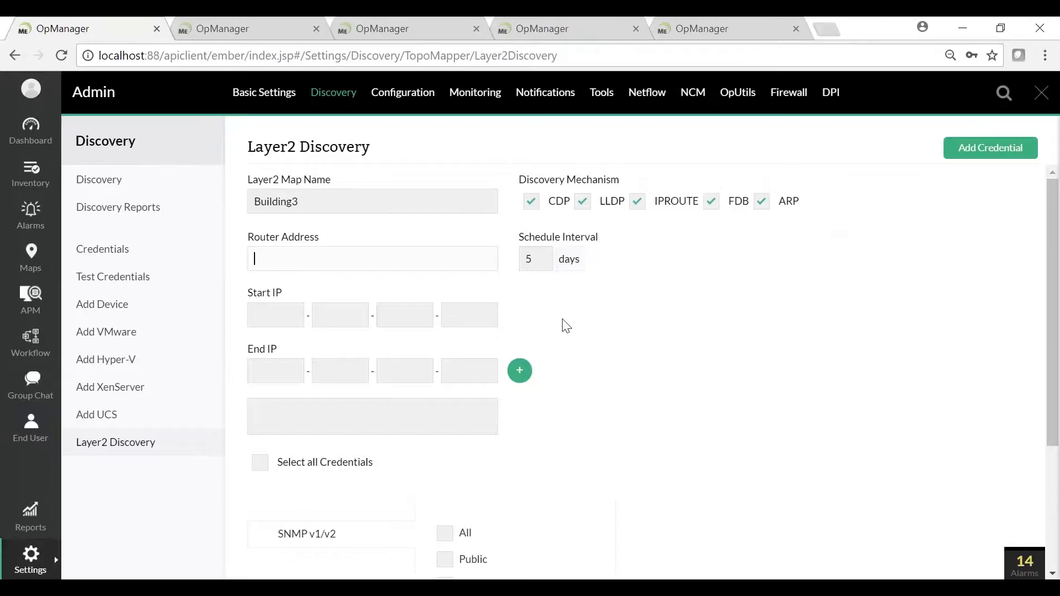
scroll(552, 331, down, 3)
scroll(615, 379, up, 3)
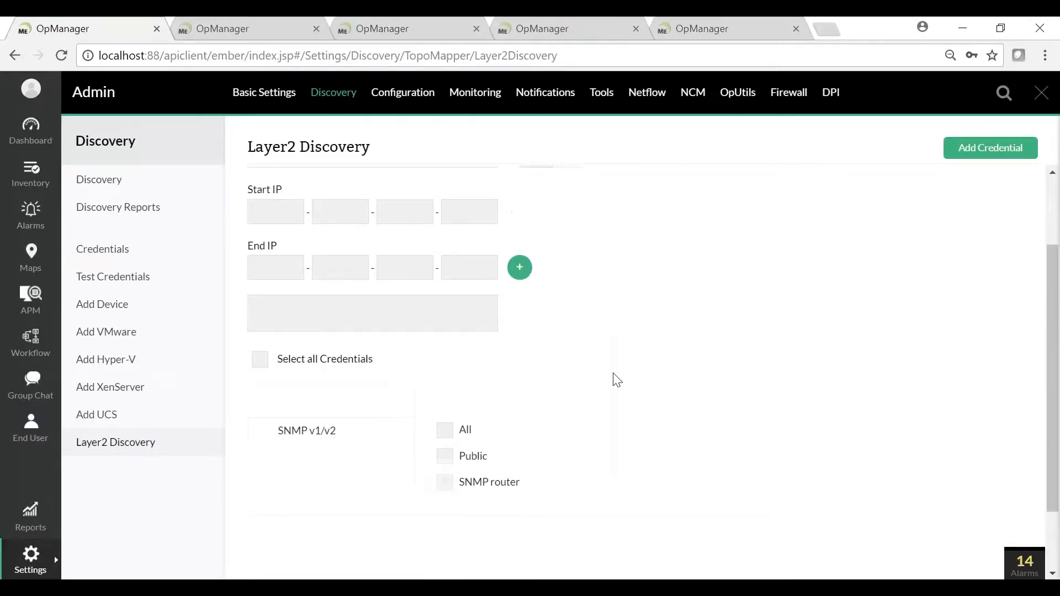
click(389, 260)
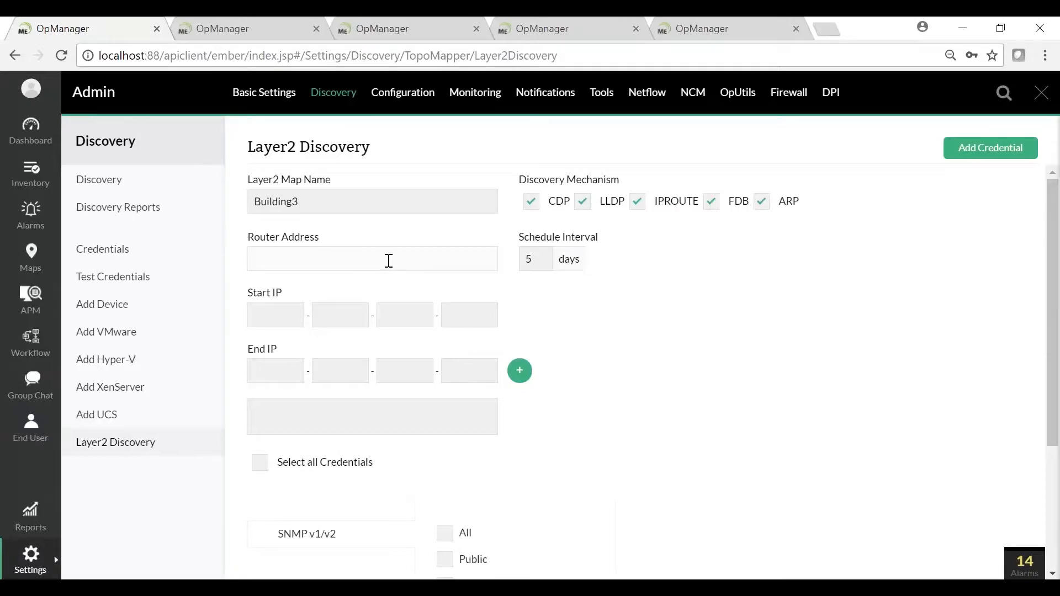
text(192.168.49.1)
- Add the IP range 192.168.49.1 to 192.168.49.50 to the Building3 Layer2 discovery
click(276, 323)
text(192.)
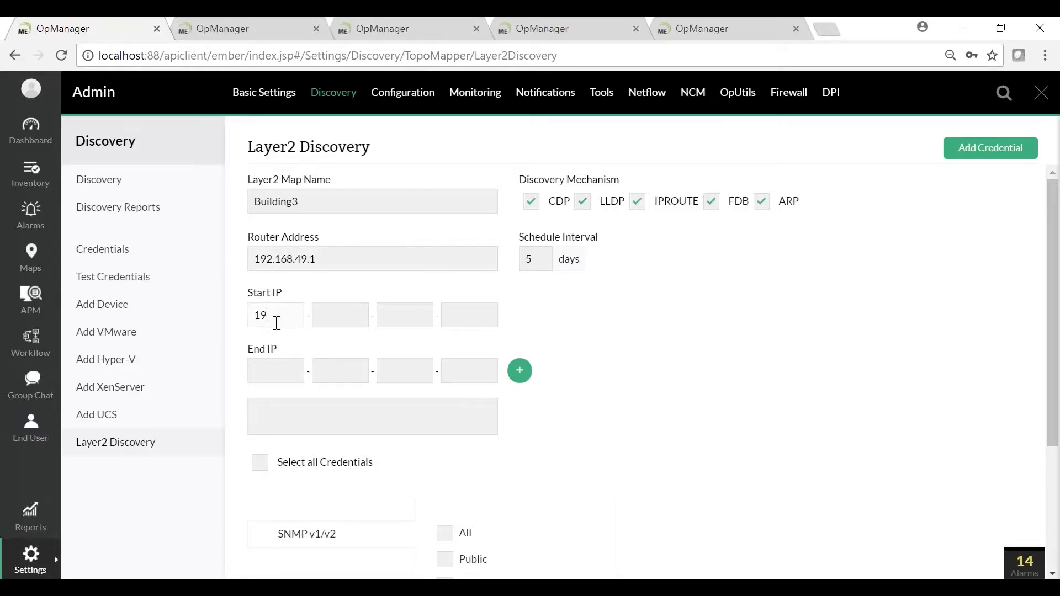
text(168)
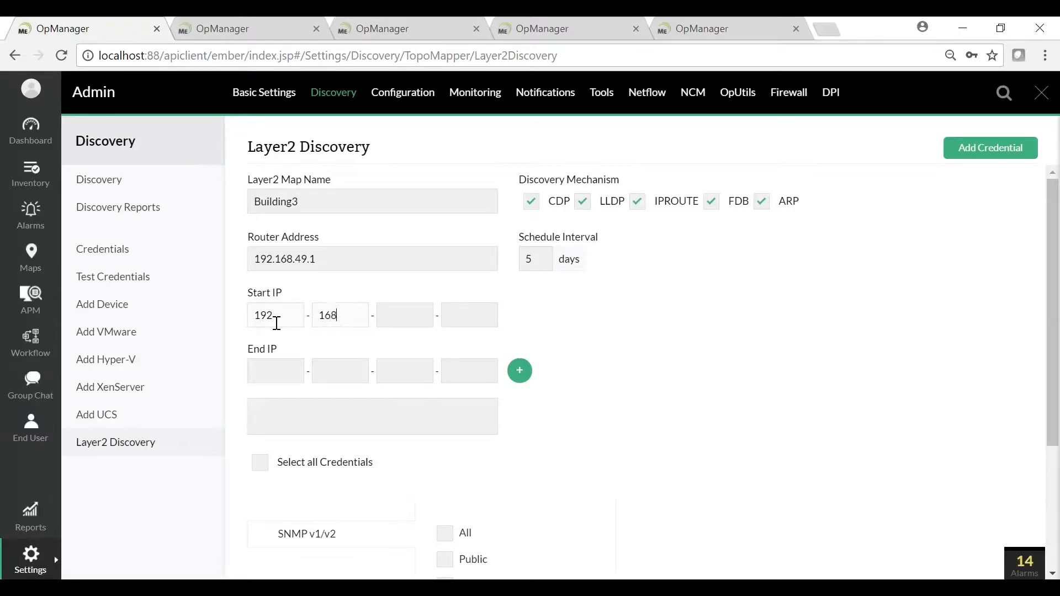
text(.49)
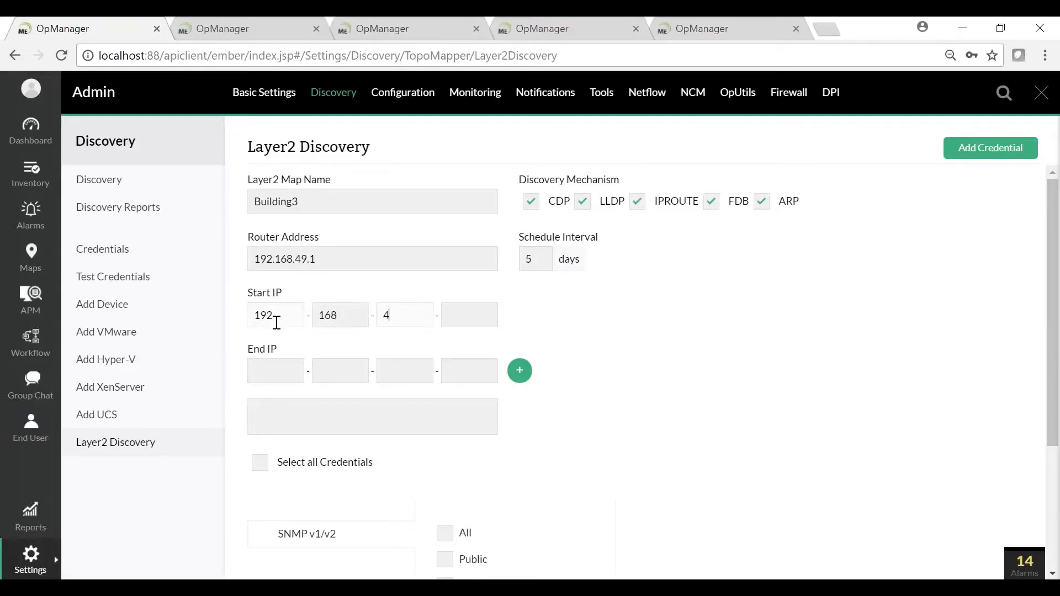
key(period)
text(1)
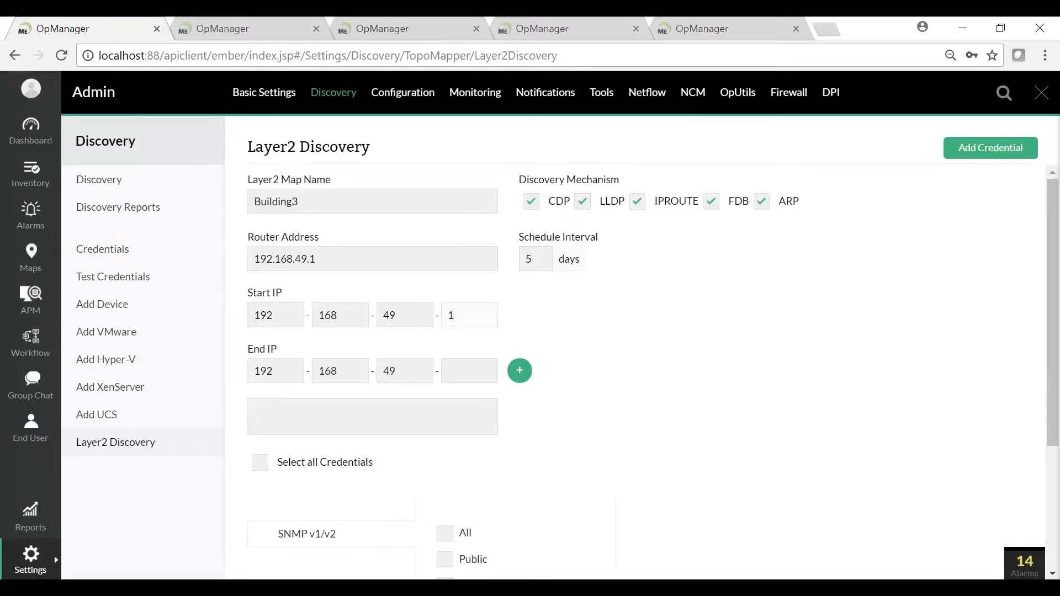
click(466, 377)
text(50)
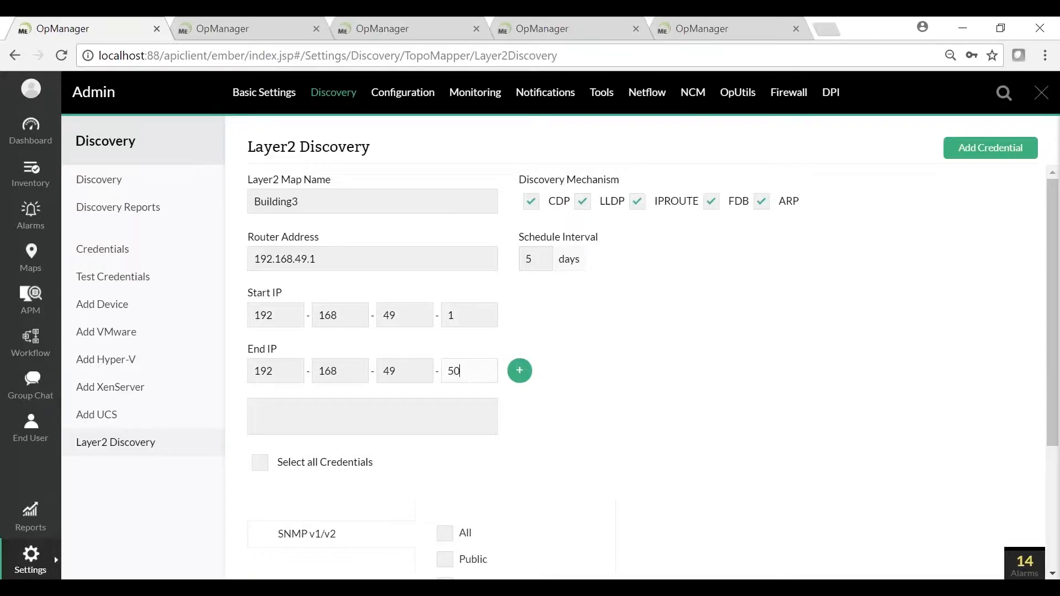
click(516, 371)
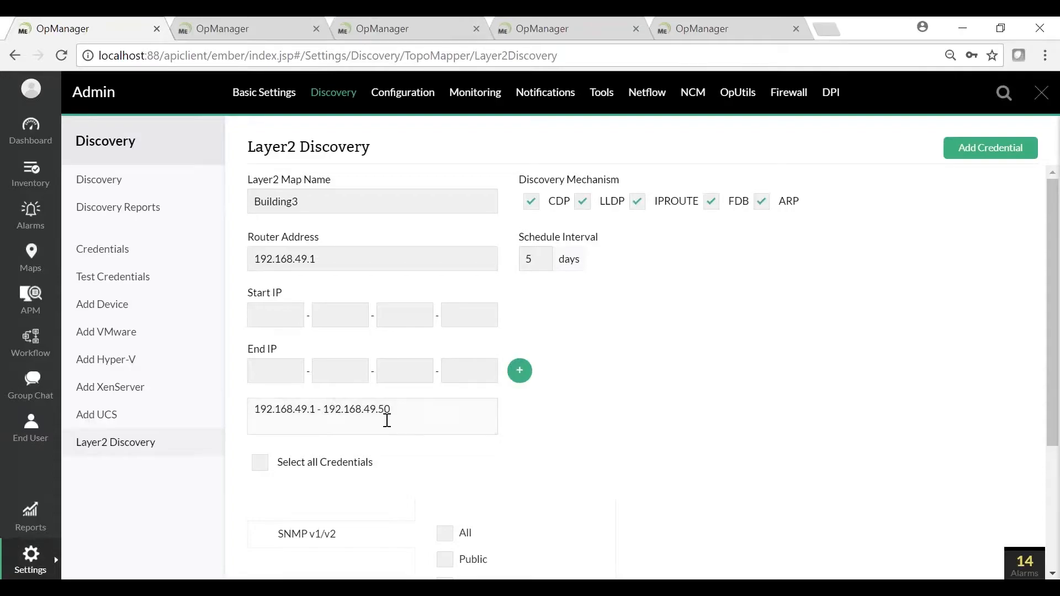
- Select the Public SNMP v1/v2 credential for the Building3 discovery and review the schedule interval
scroll(574, 331, down, 3)
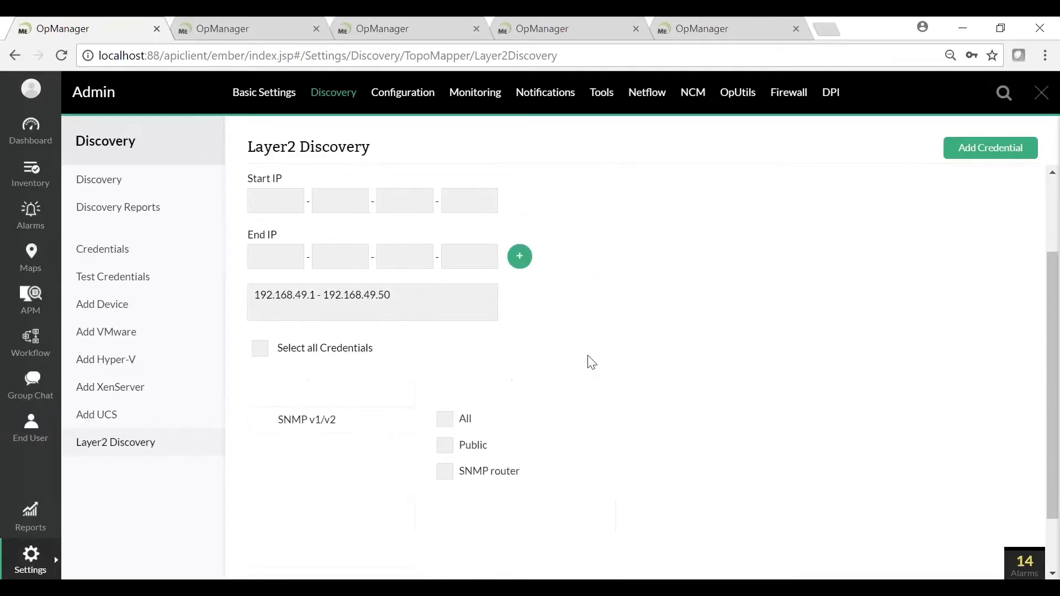
click(444, 371)
scroll(550, 309, up, 3)
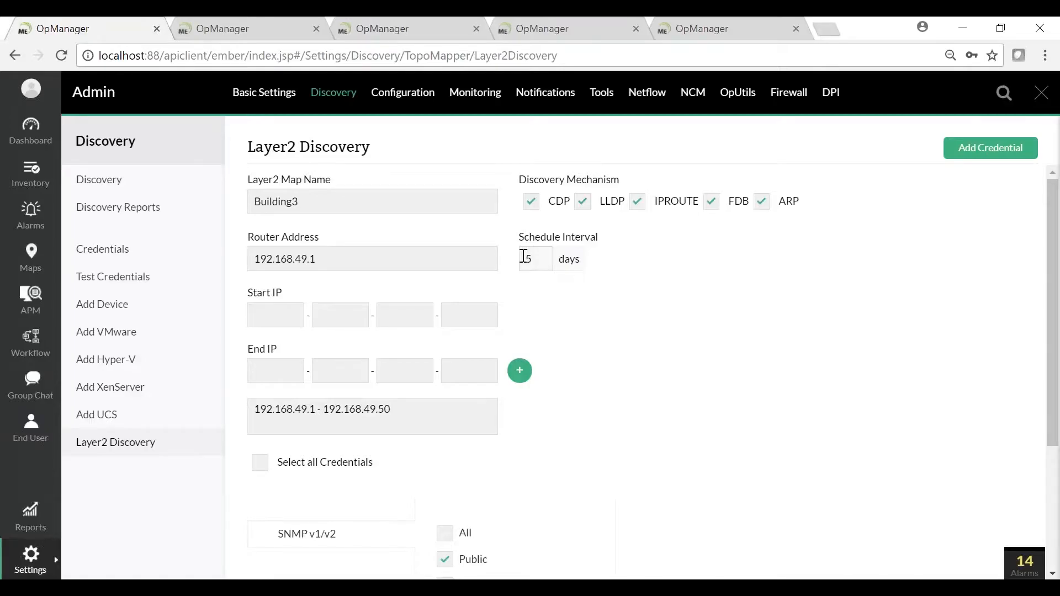
scroll(578, 387, down, 3)
key(alt+Tab)
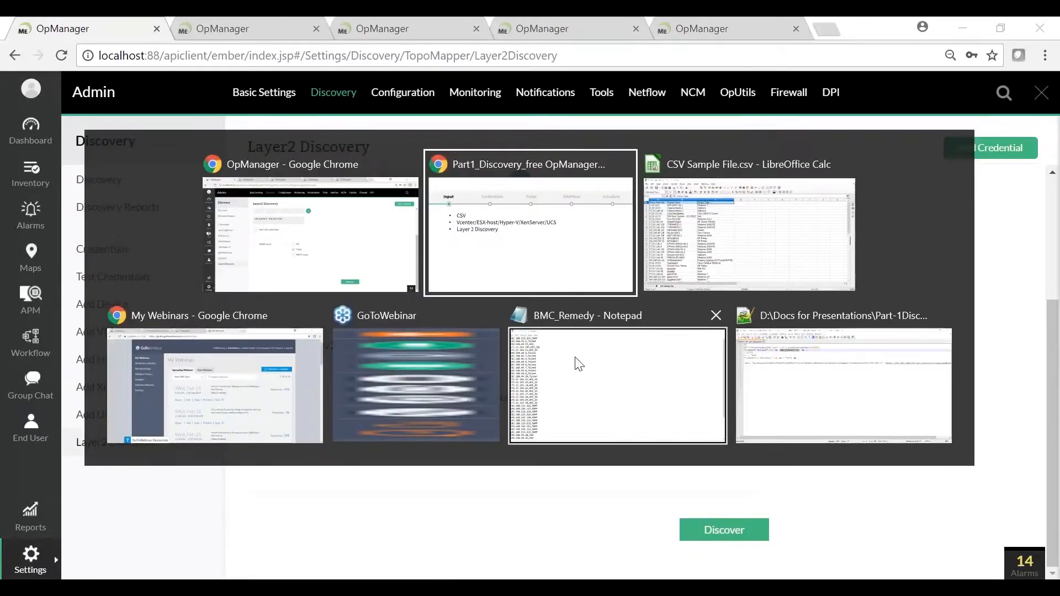
click(408, 221)
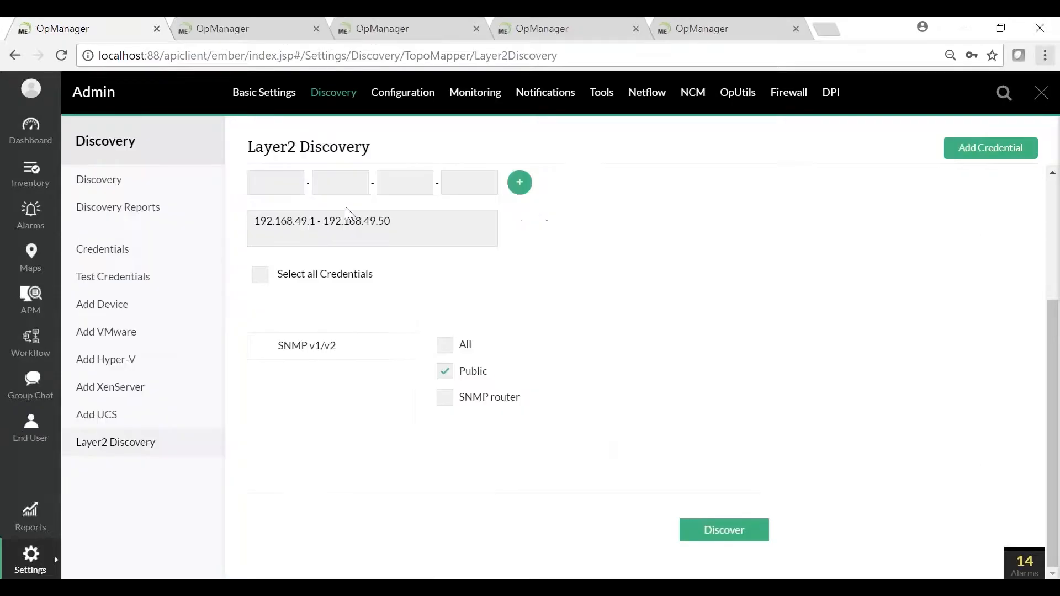
click(259, 26)
click(119, 23)
key(alt+Tab)
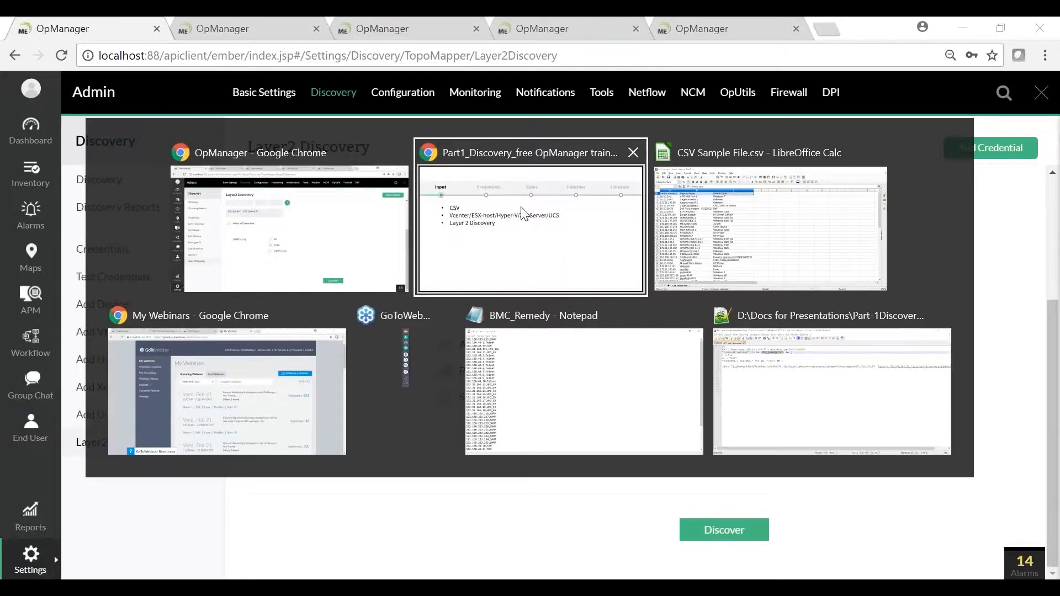
click(439, 218)
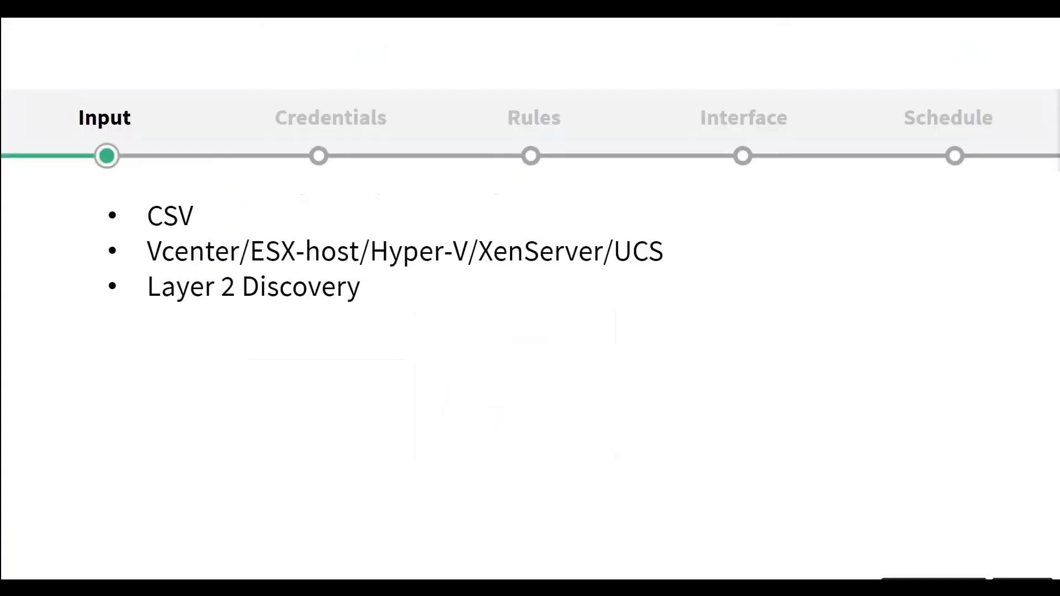
- Switch to the other browser window, show the Building3 Layer2 map, and examine its devices and links
key(alt+Tab)
click(275, 362)
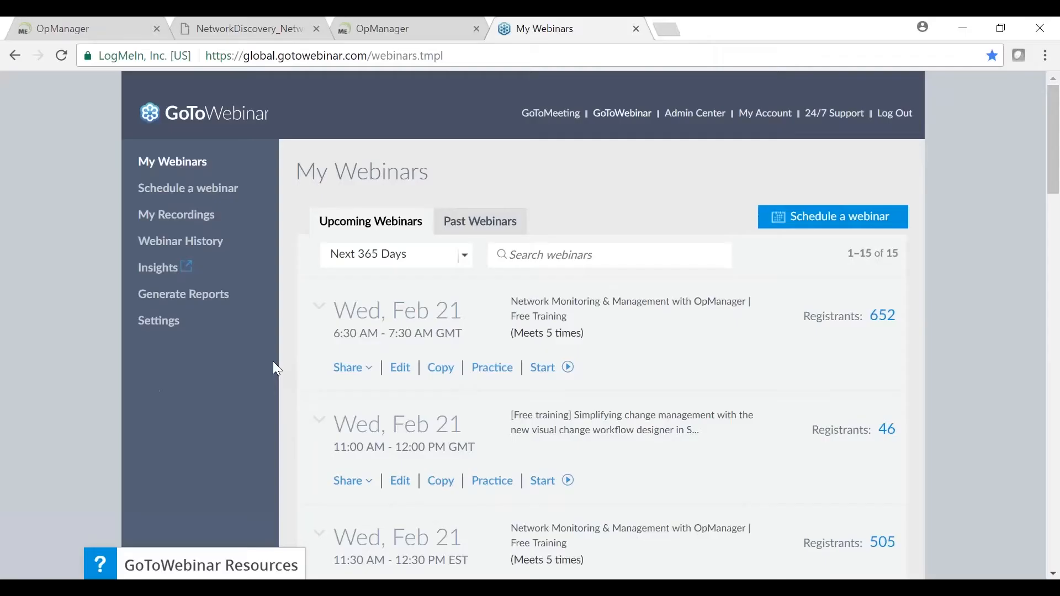
click(64, 23)
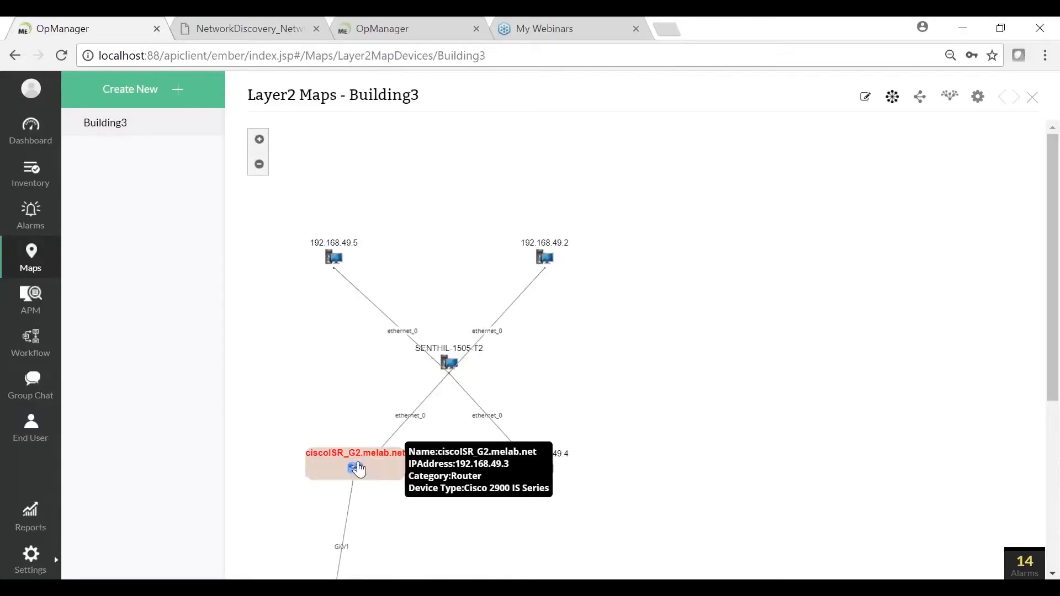
scroll(714, 511, down, 5)
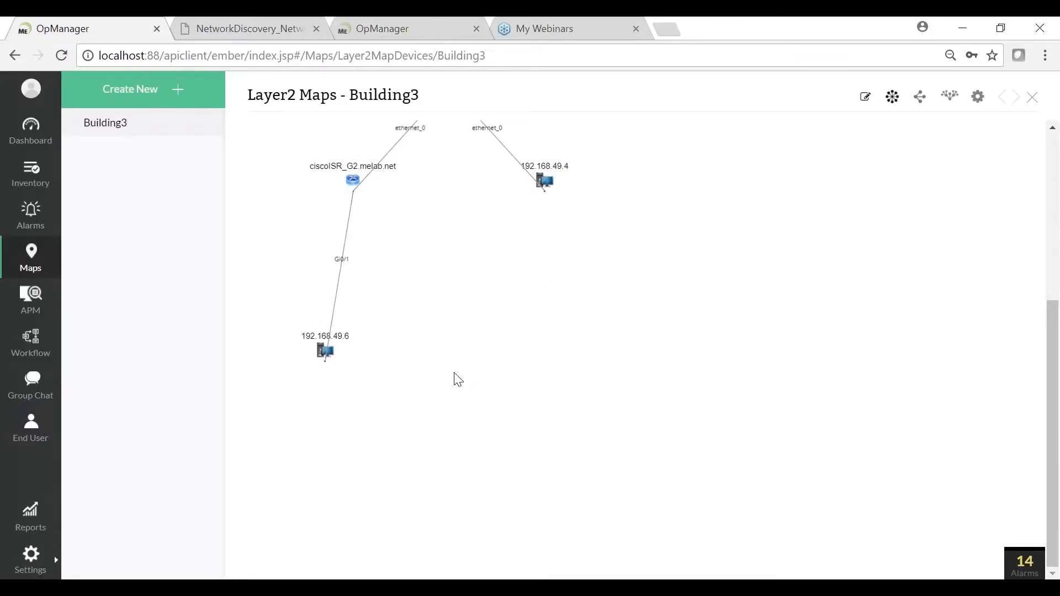
scroll(485, 395, up, 5)
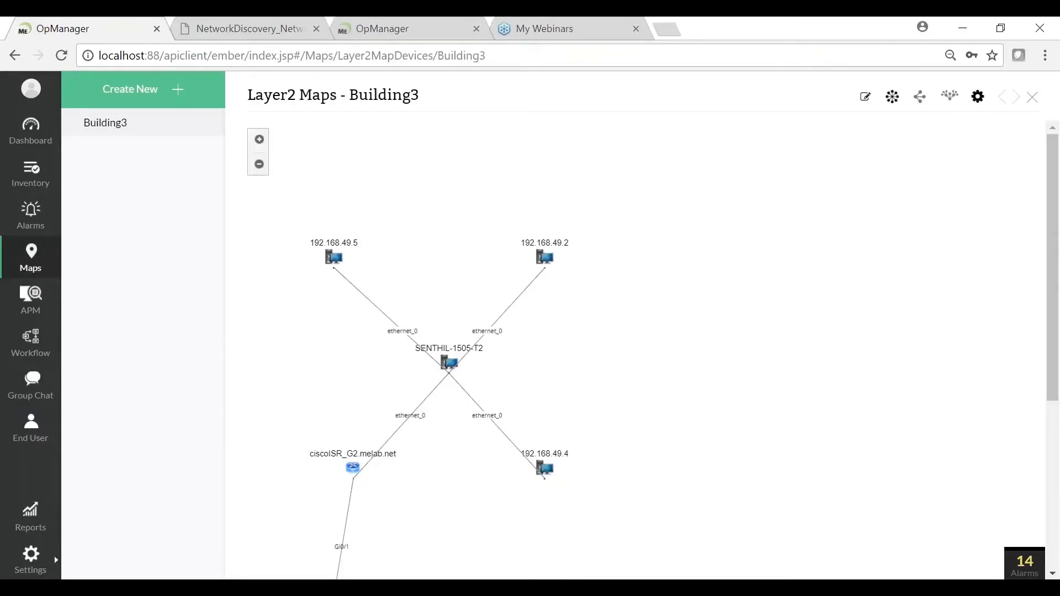
- Open the Import Devices list for the Building3 map and examine its device selection and discovery options
click(977, 97)
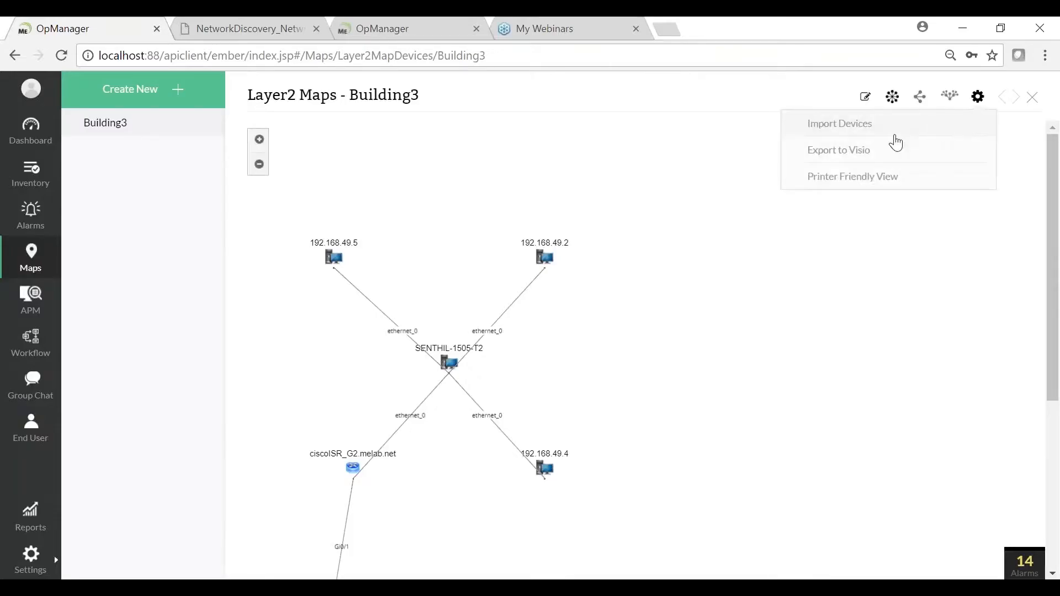
click(892, 142)
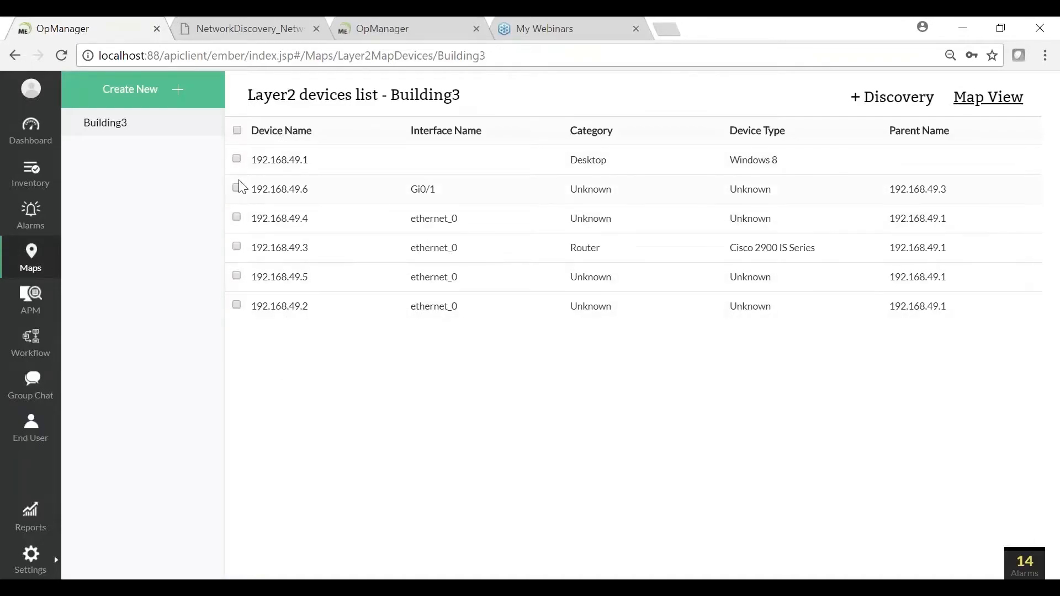
click(237, 159)
click(885, 106)
- Switch to the presentation, reveal its REST API bullet, and return to the OpManager Layer2 Discovery window
key(alt+Tab)
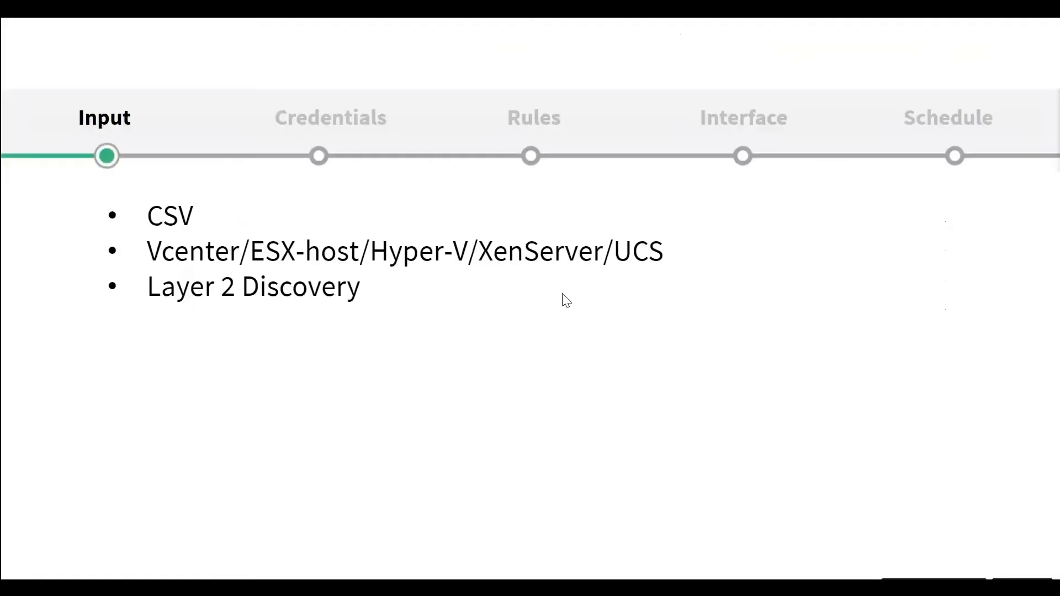
click(766, 310)
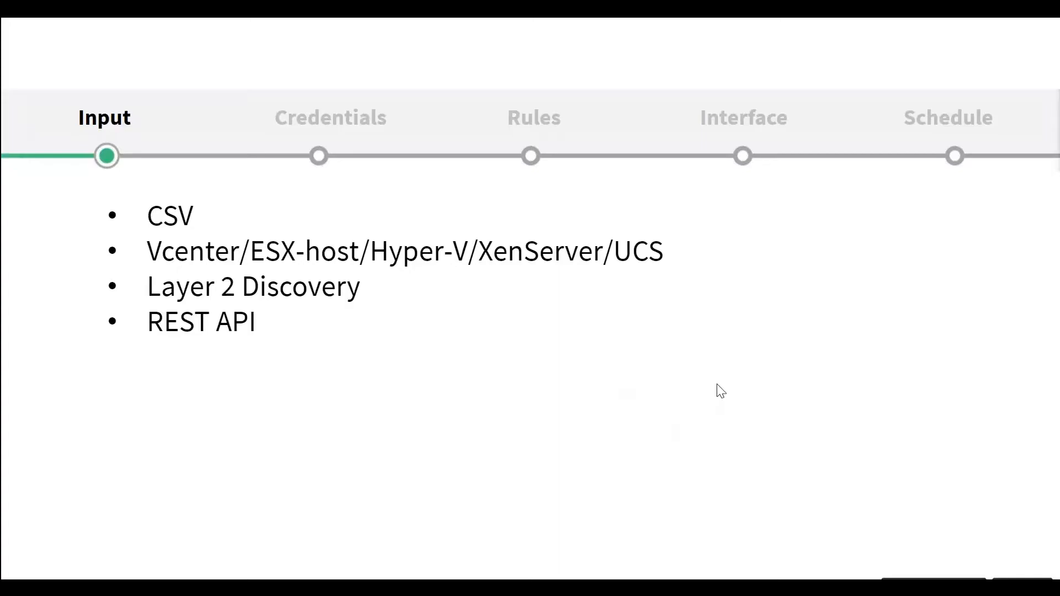
key(alt+Tab)
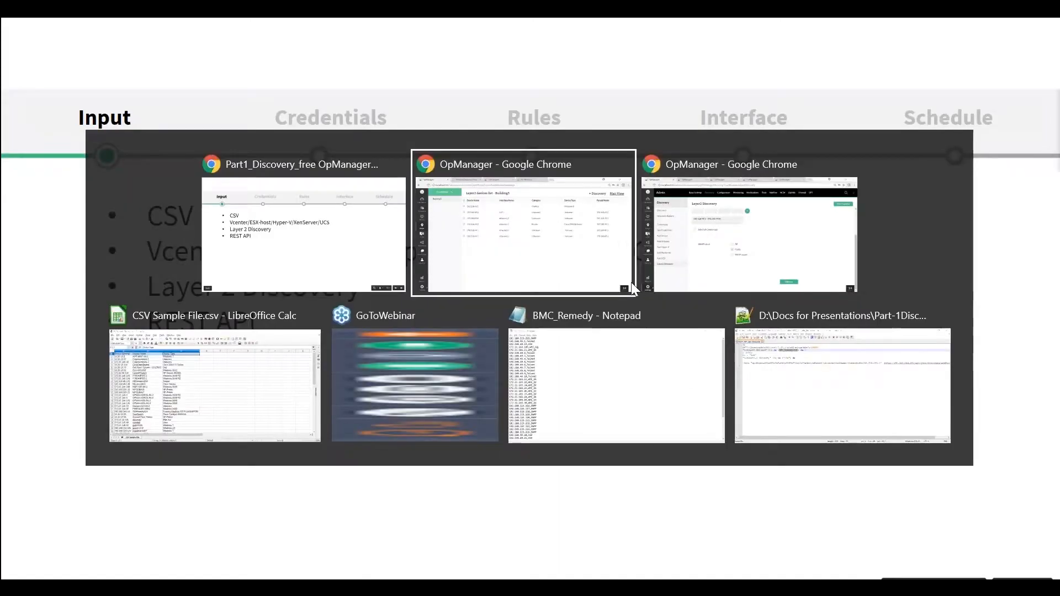
click(506, 246)
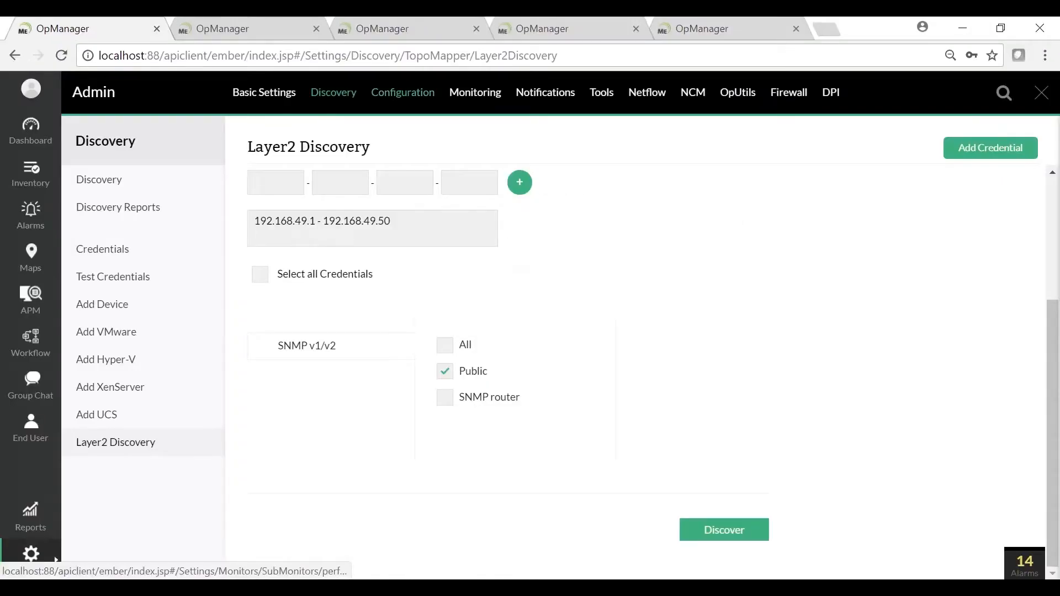
- Open the OpManager REST API help page at help.opmanager.com/rest_api in a new browser tab
click(834, 35)
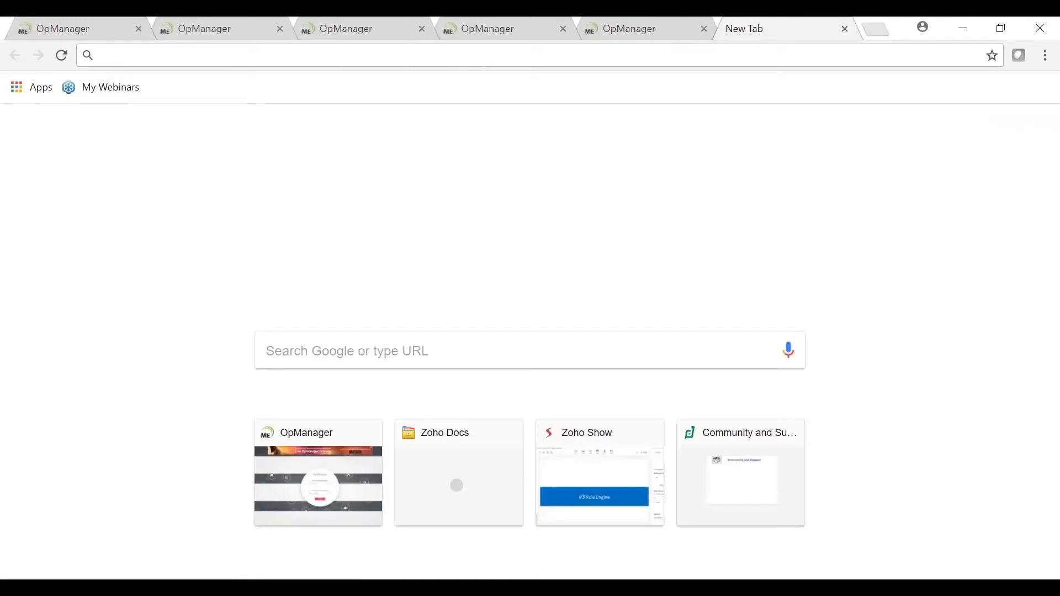
text(help.op)
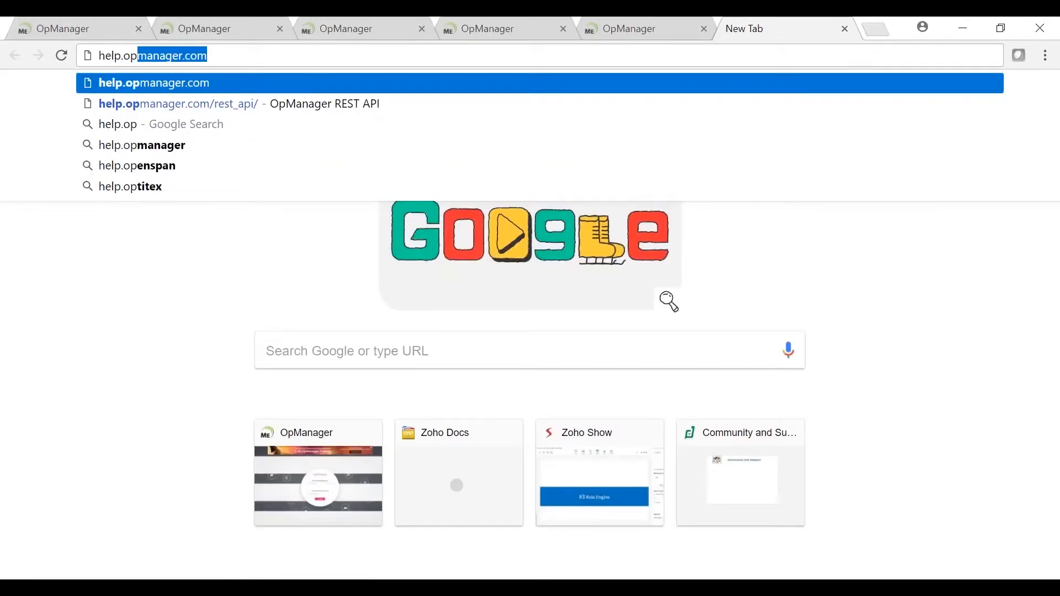
key(Down)
key(Return)
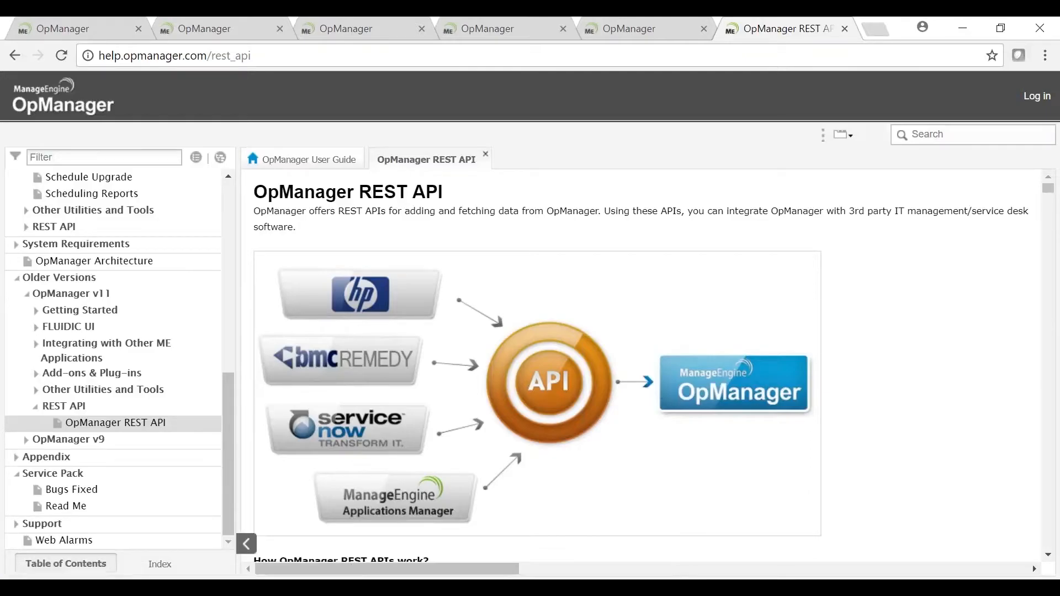
- Switch to the REST_API_add_device.bat script in Notepad++, open BMC_Remedy in Notepad, and examine its device and credential pairs
key(alt+Tab)
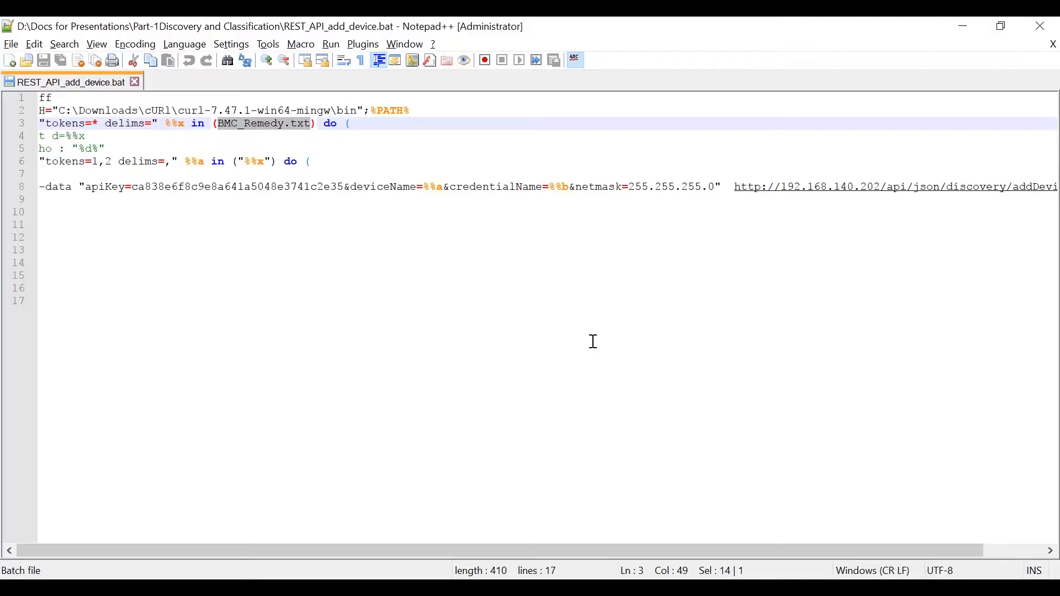
click(587, 540)
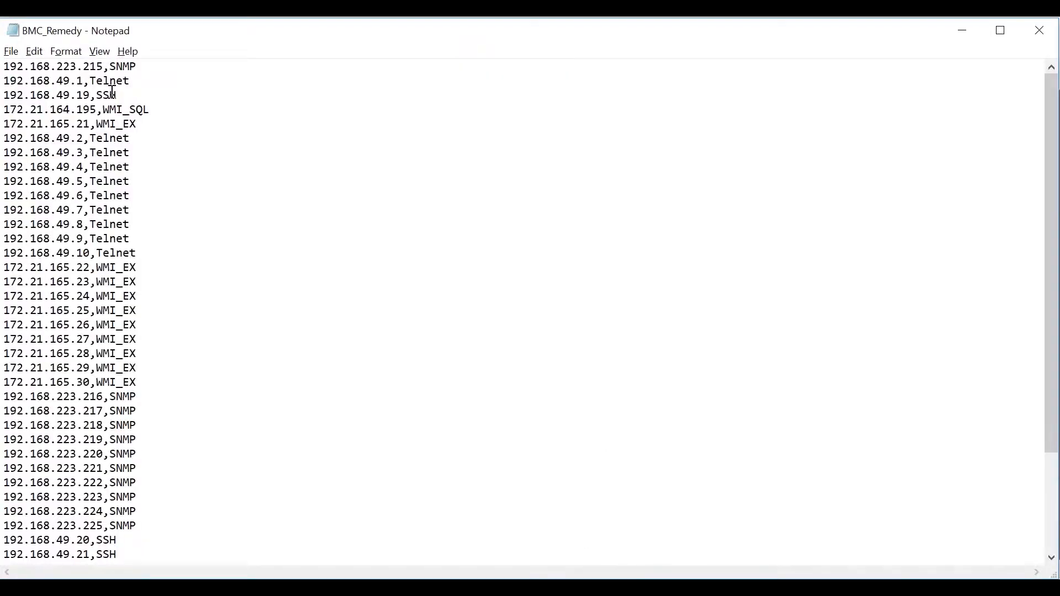
drag(4, 67, 43, 67)
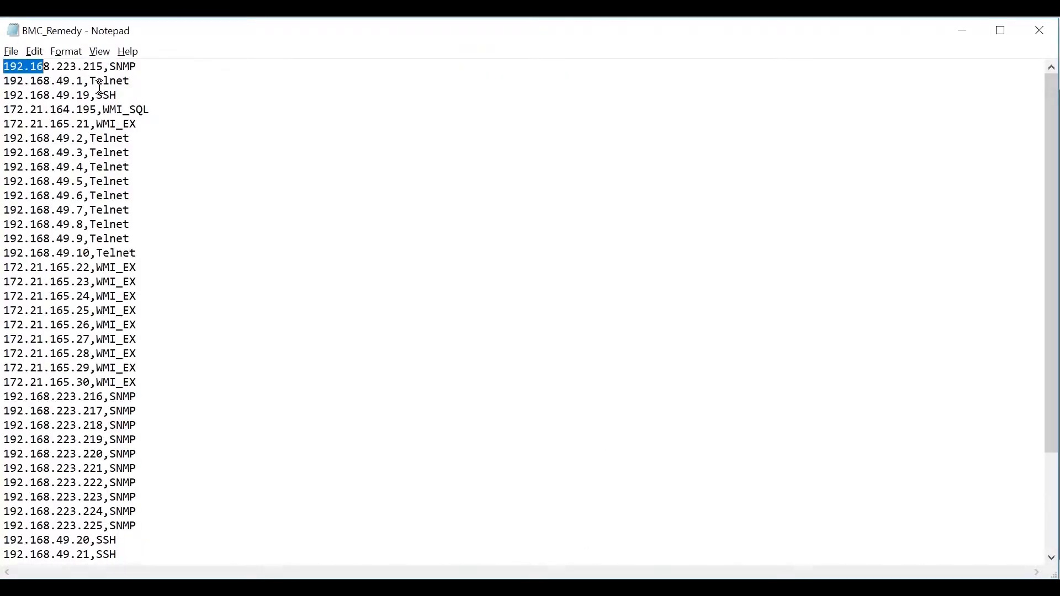
scroll(160, 298, down, 3)
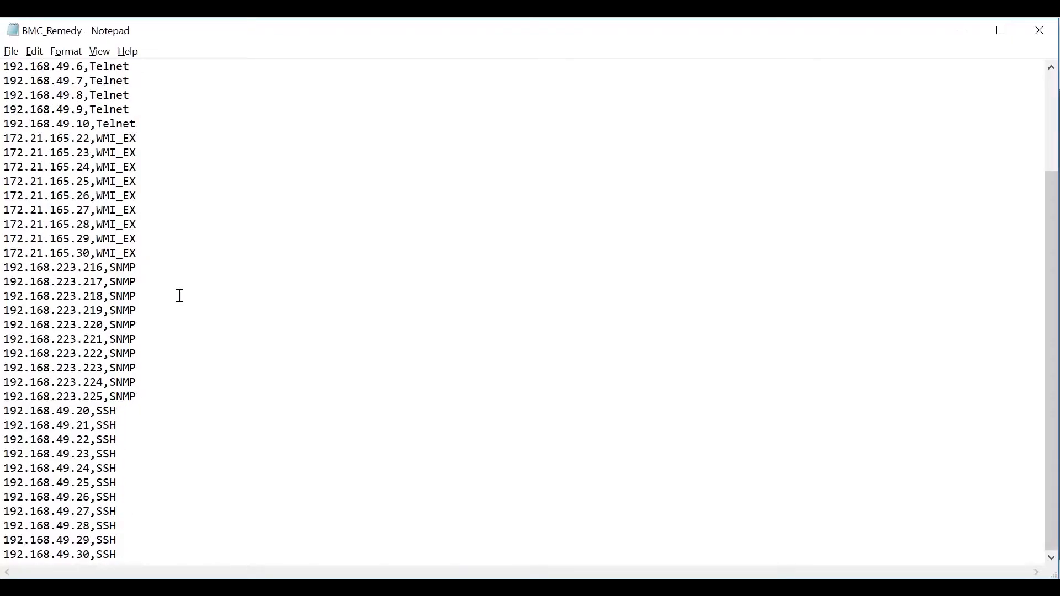
- Return to the REST_API_add_device.bat script and highlight the data parameters of its curl command
click(957, 30)
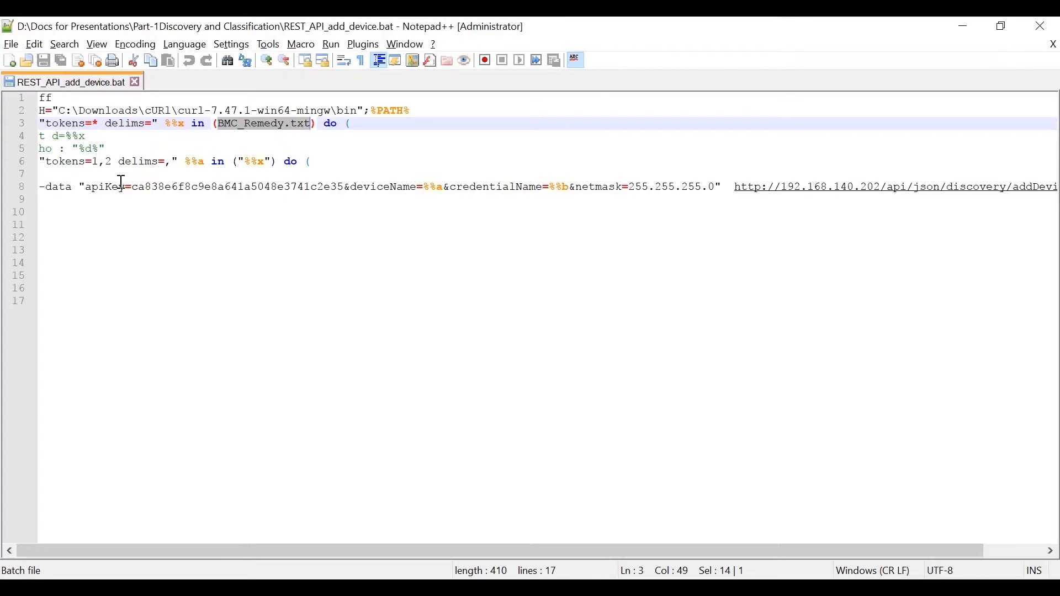
drag(87, 188, 405, 213)
click(409, 272)
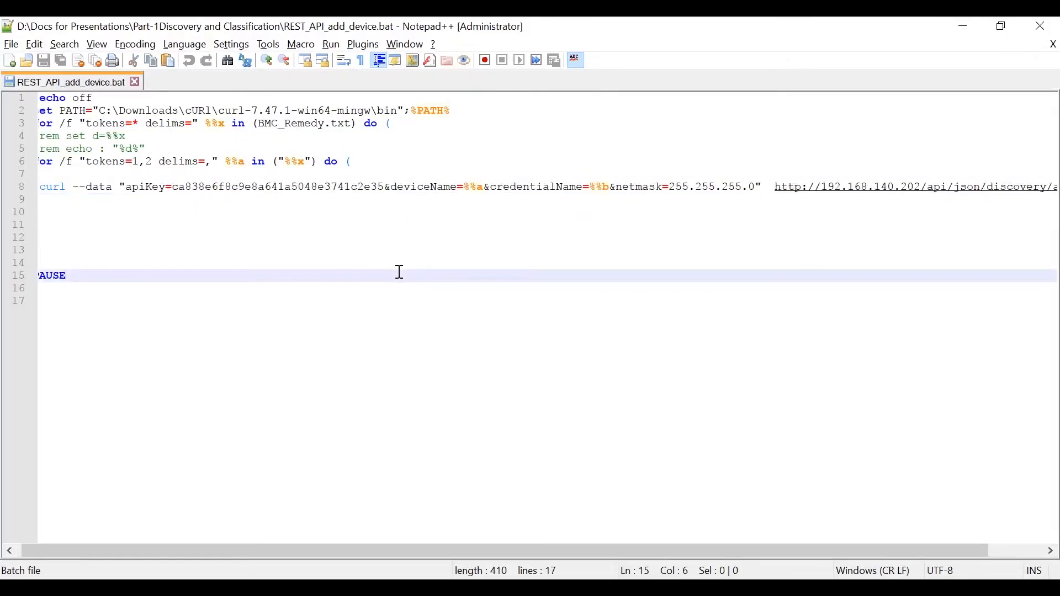
- Switch back to the OpManager help site in the browser and search it for adddevice
click(954, 26)
click(942, 130)
text(adddevice)
key(Return)
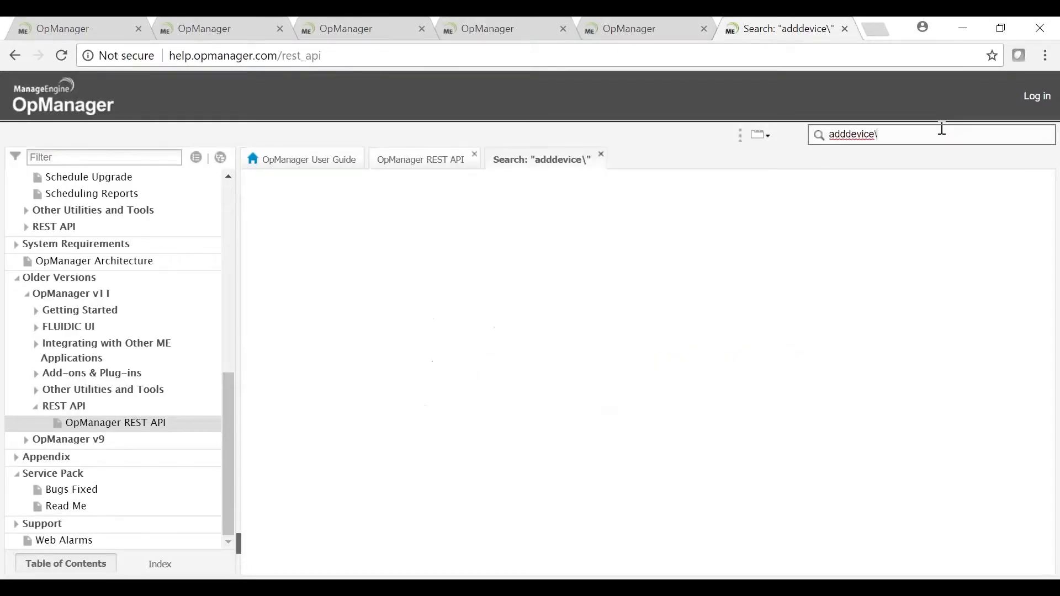
- Find adddevice within the OpManager REST API page and go to the addDevice entry under Device discovery
click(370, 157)
key(ctrl+f)
text(adddevice)
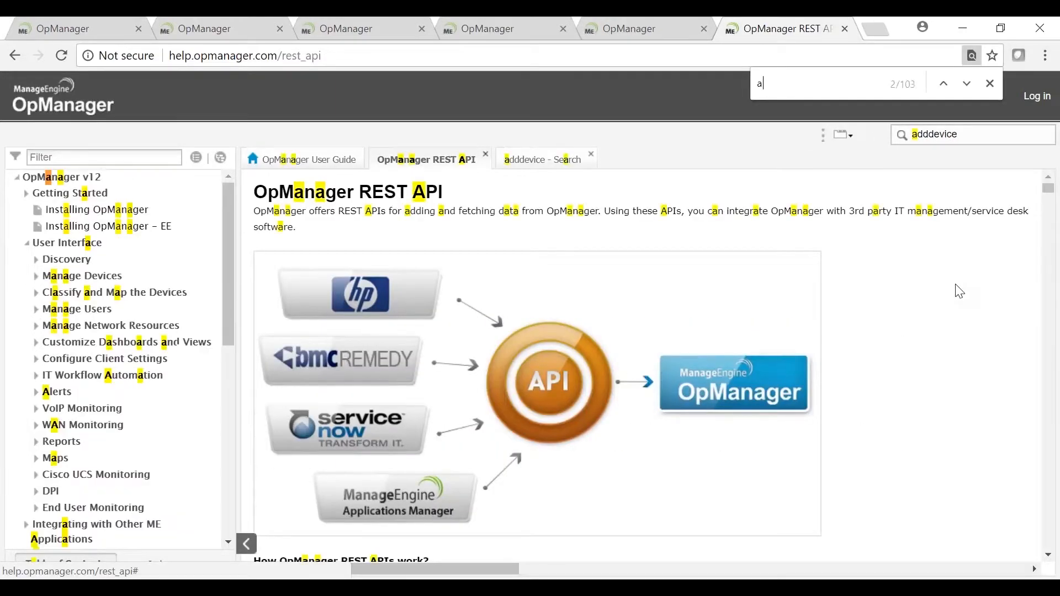
key(Return)
key(Return)
key(Return)
key(Return)
key(Return)
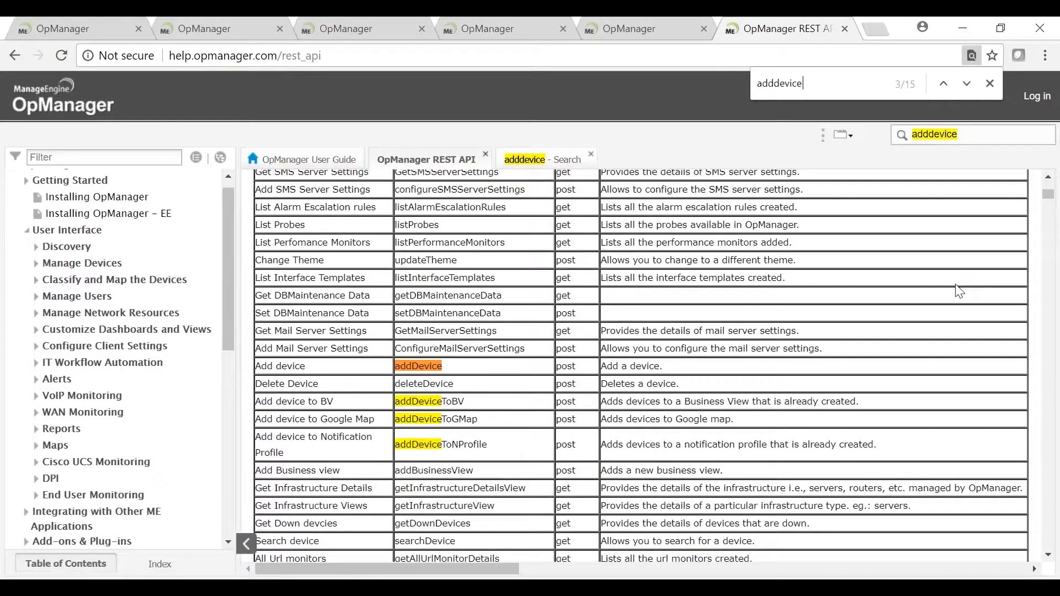
key(Return)
key(Return)
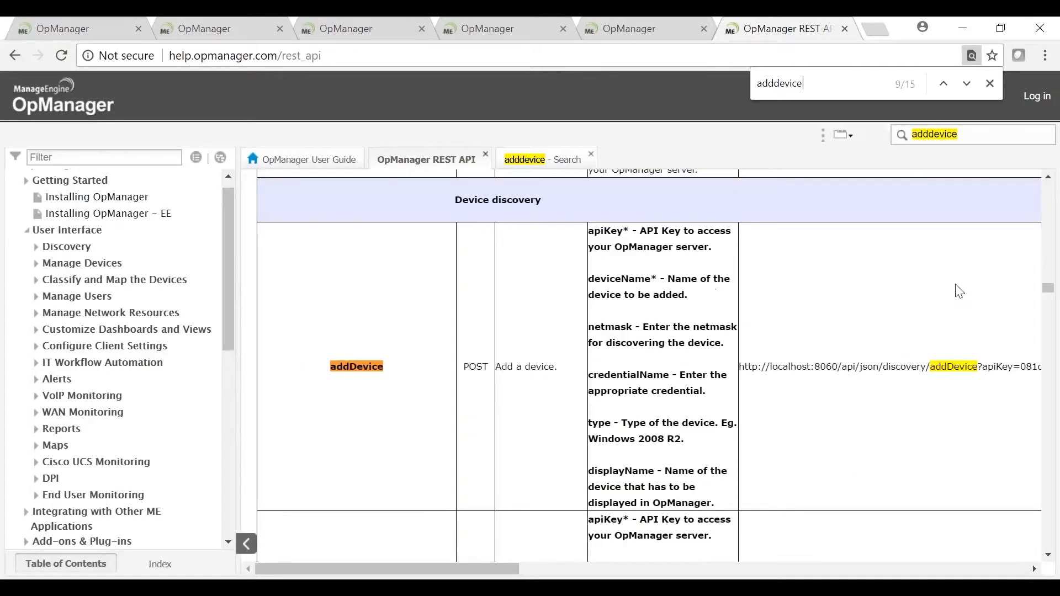
- Examine the sample request URL of the addDevice entry, and reveal the Add device via Trap point in the discovery presentation
drag(403, 573, 551, 574)
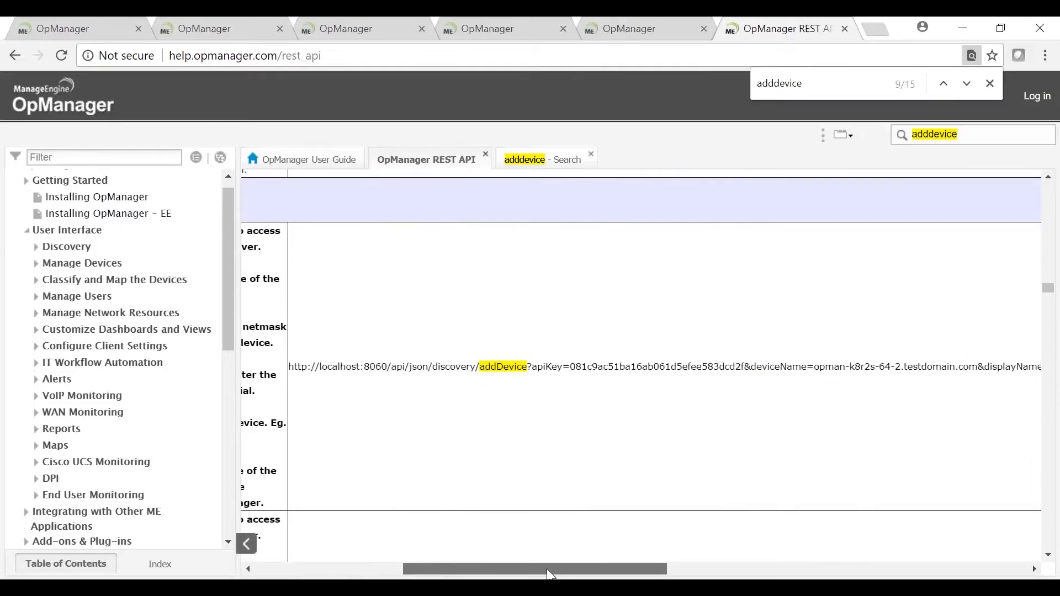
drag(551, 575, 631, 558)
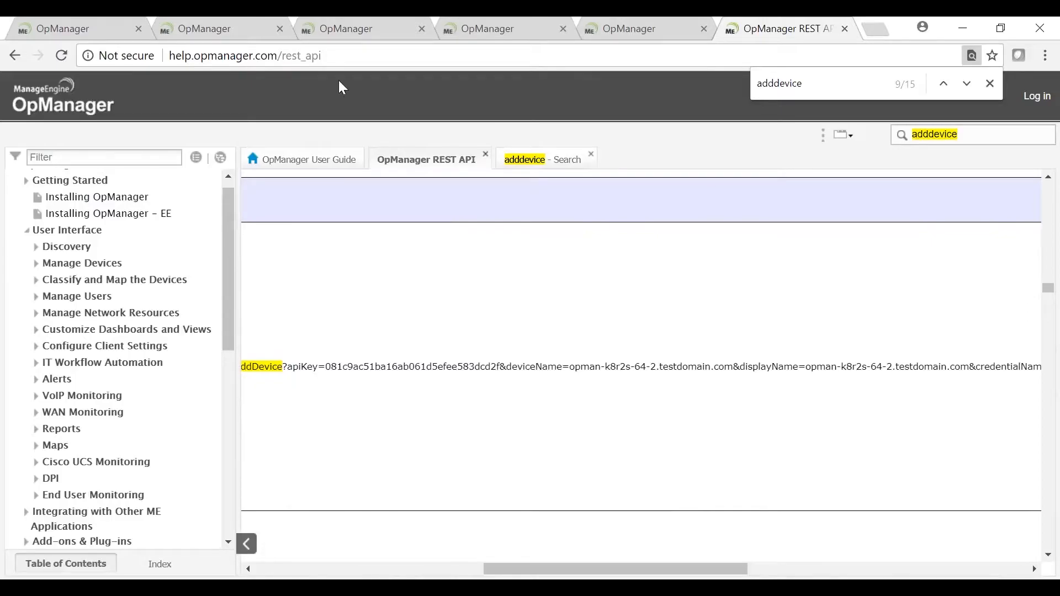
key(alt+Tab)
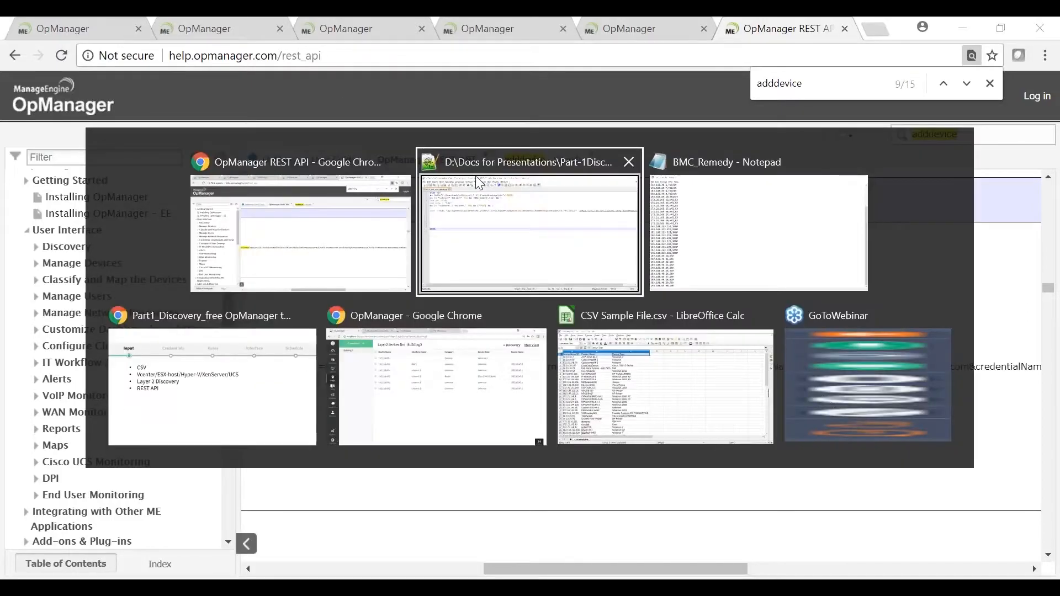
click(232, 433)
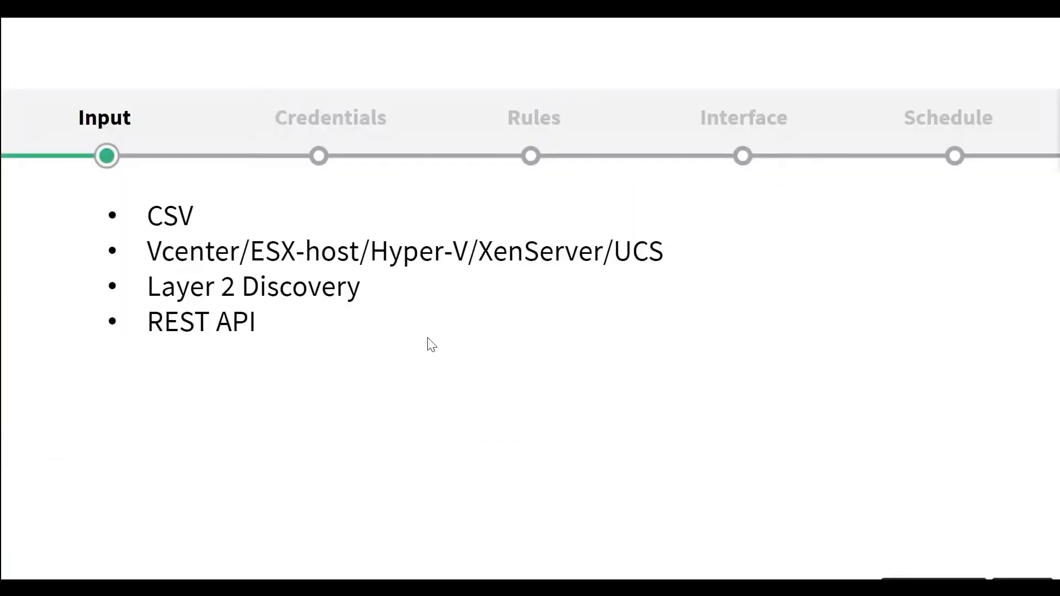
click(505, 365)
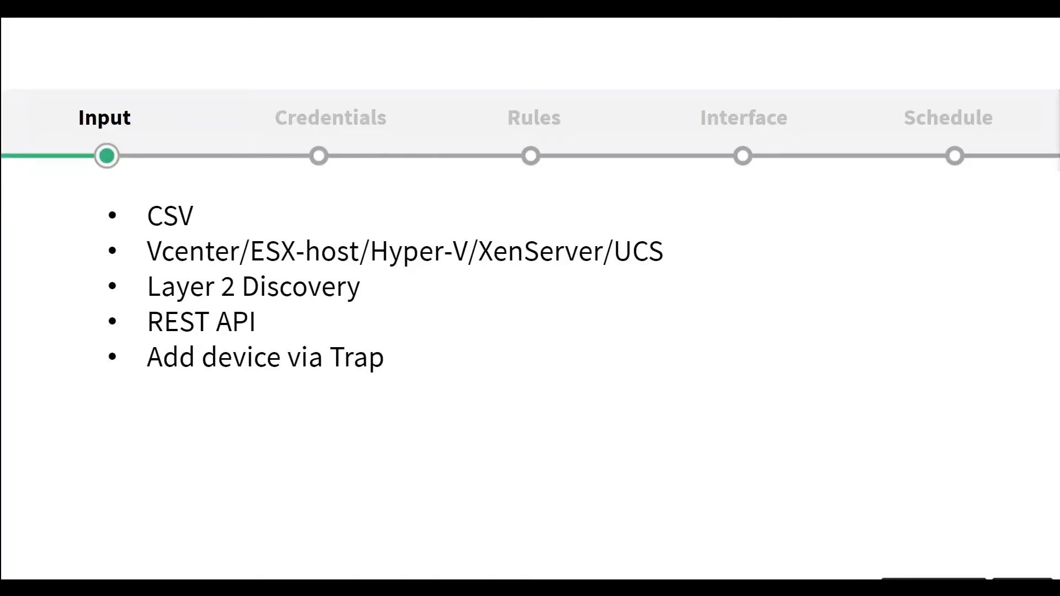
- Switch to OpManager and highlight the Discover Devices via Trap option in the Discovery section of the System Settings
key(alt+Tab)
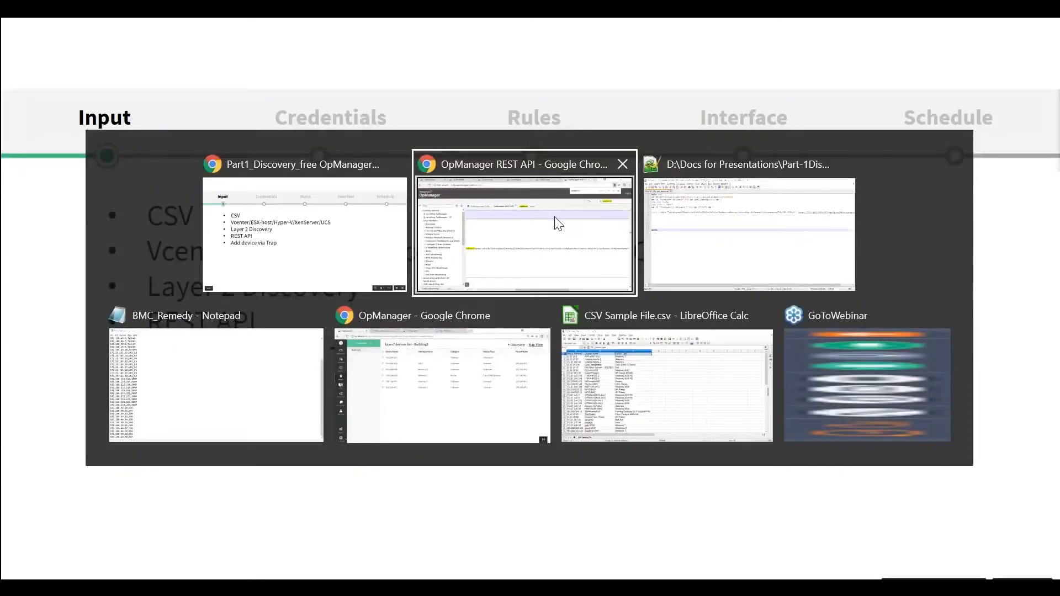
click(414, 426)
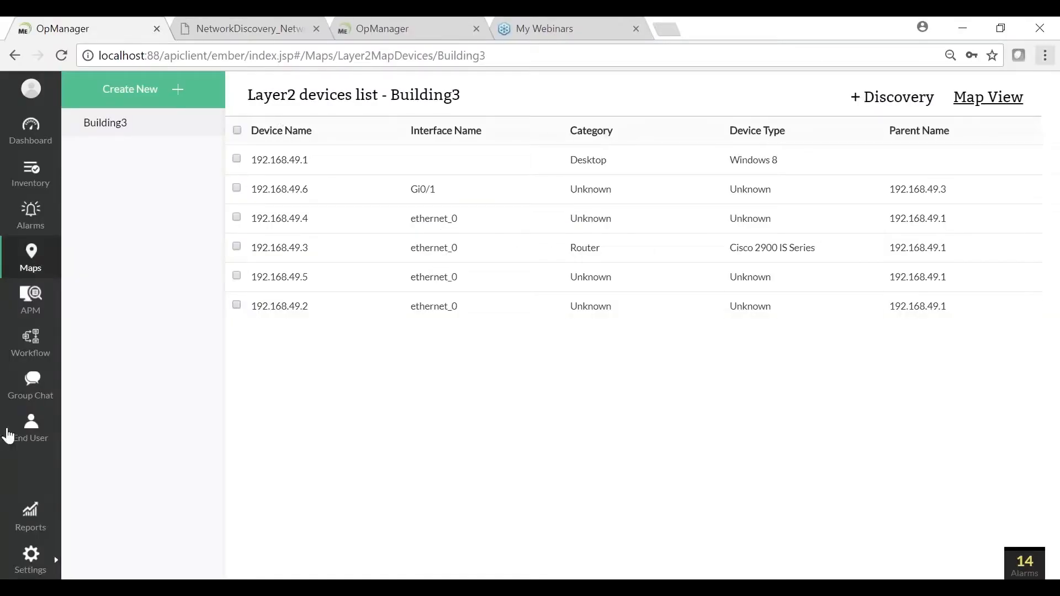
click(31, 555)
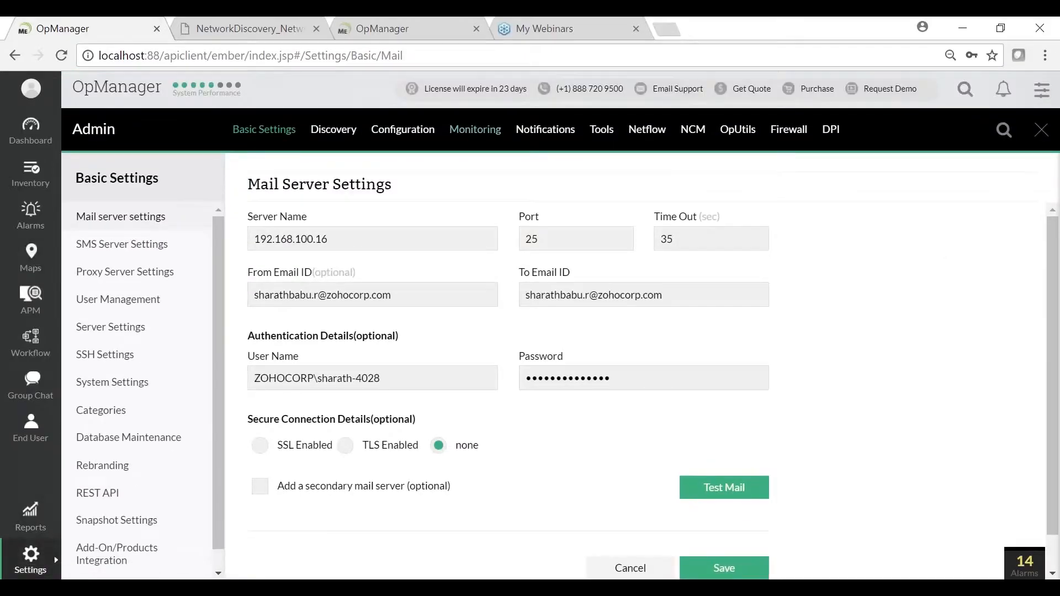
click(126, 382)
click(661, 251)
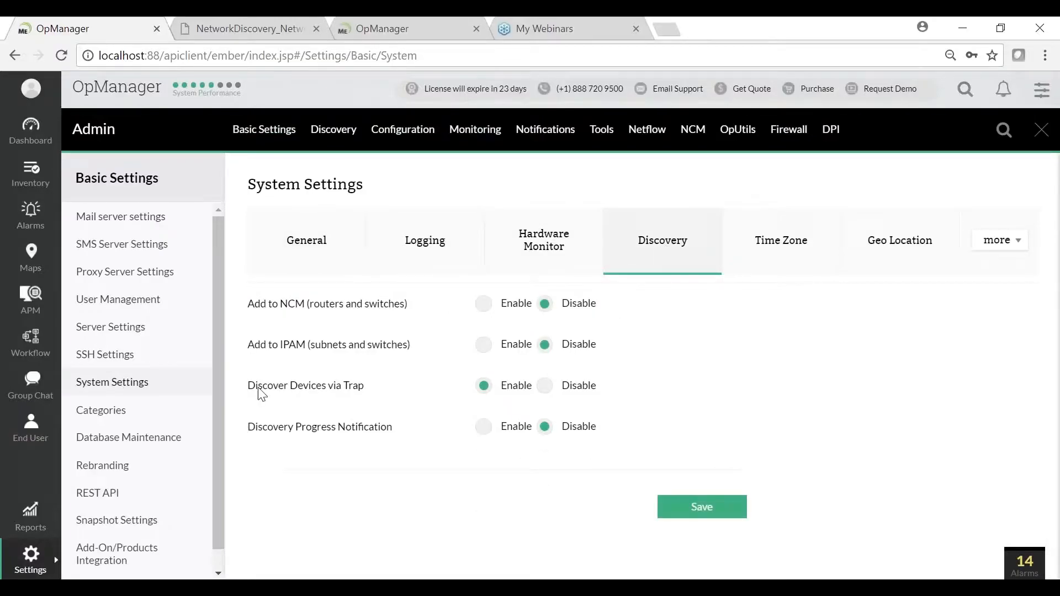
drag(241, 385, 360, 388)
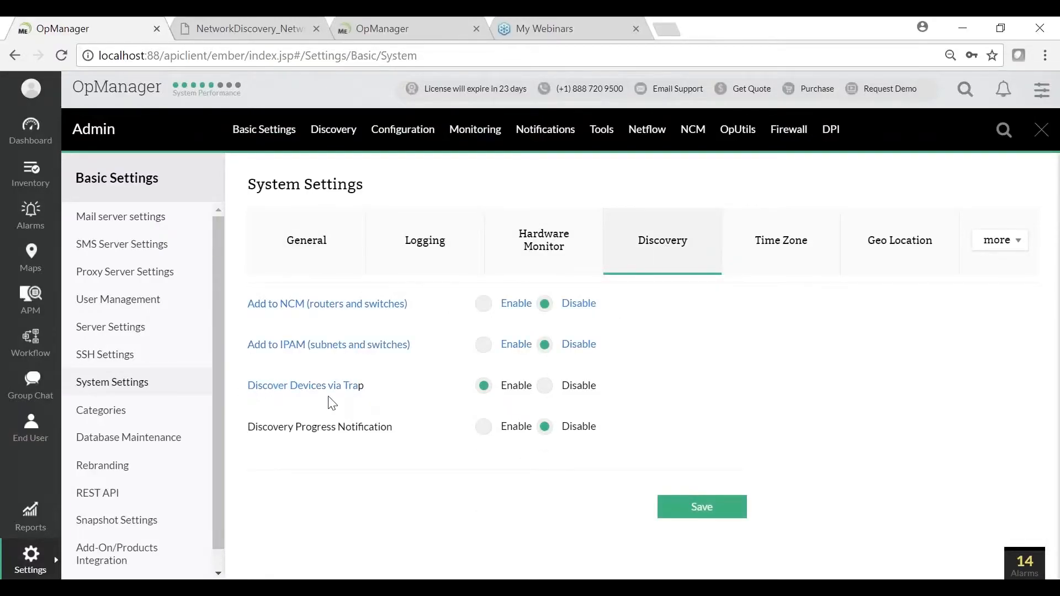
click(434, 398)
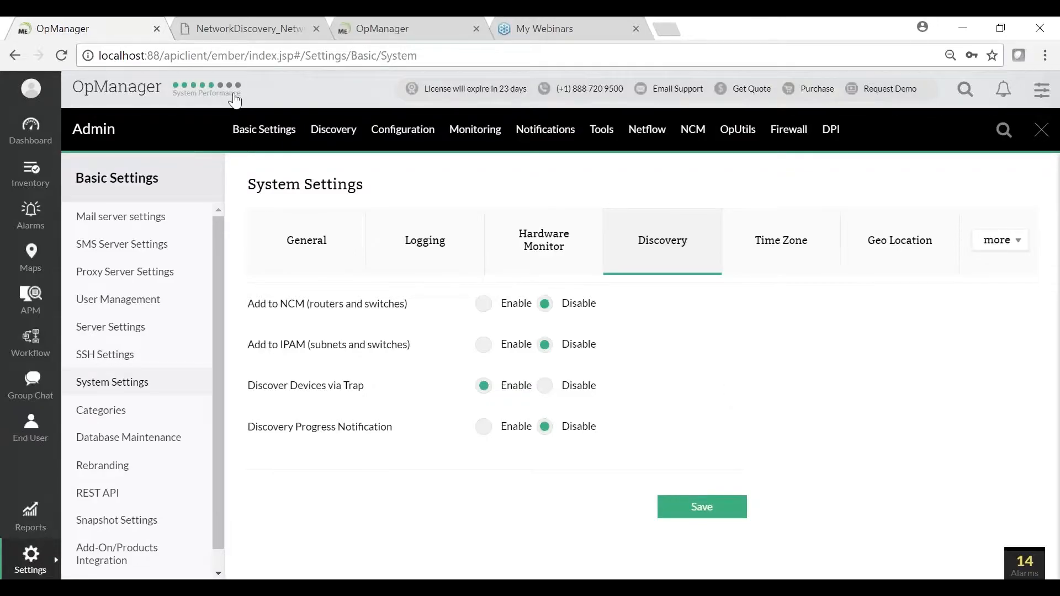
- Reveal the IP range (IPv4/ IPv6) point in the presentation, and open the Discovery input page in OpManager's settings
key(alt+Tab)
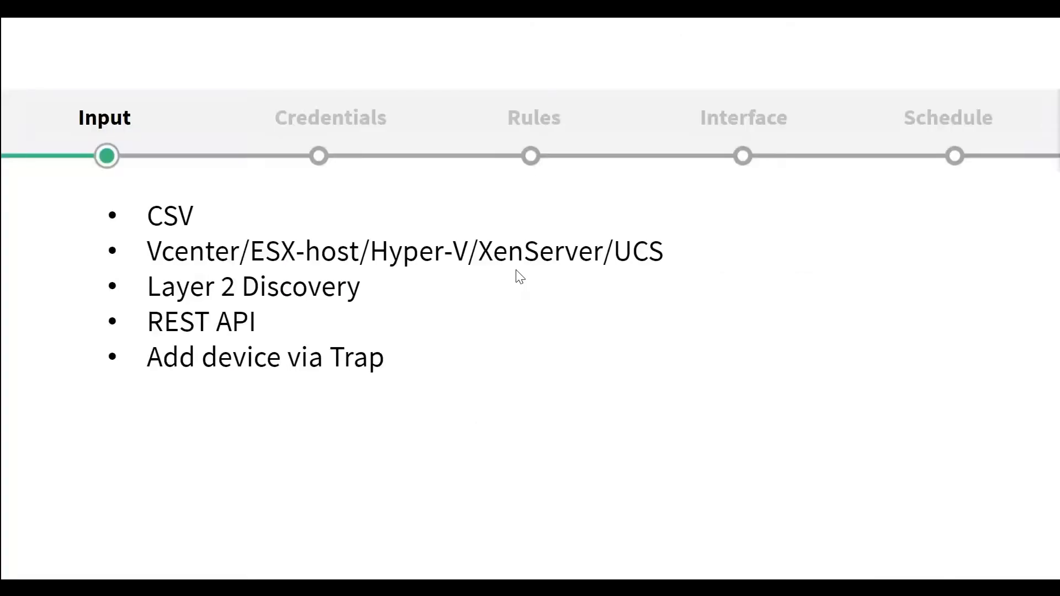
click(614, 360)
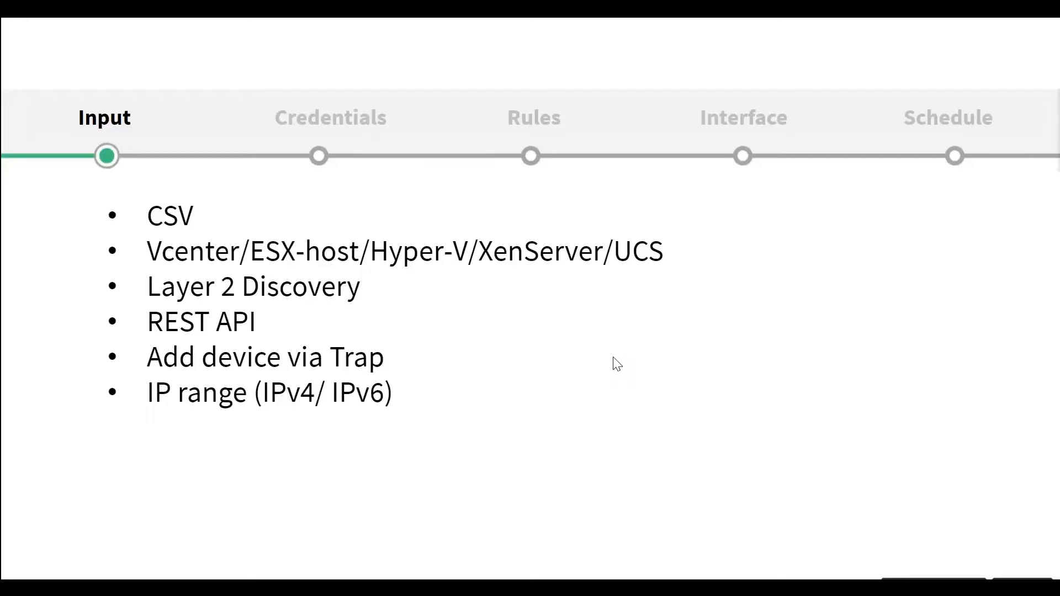
key(alt+Tab)
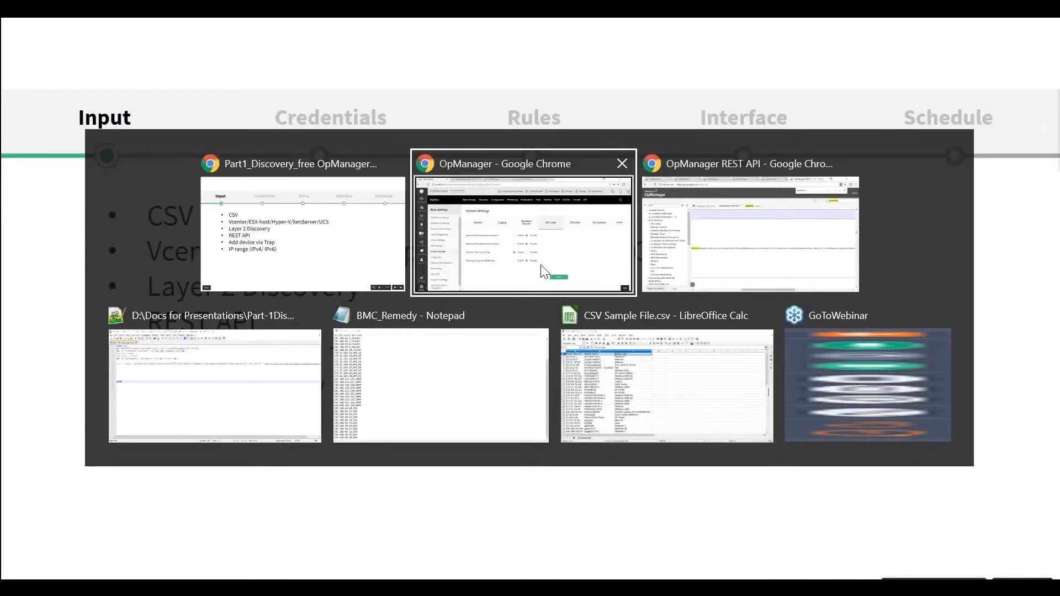
click(555, 265)
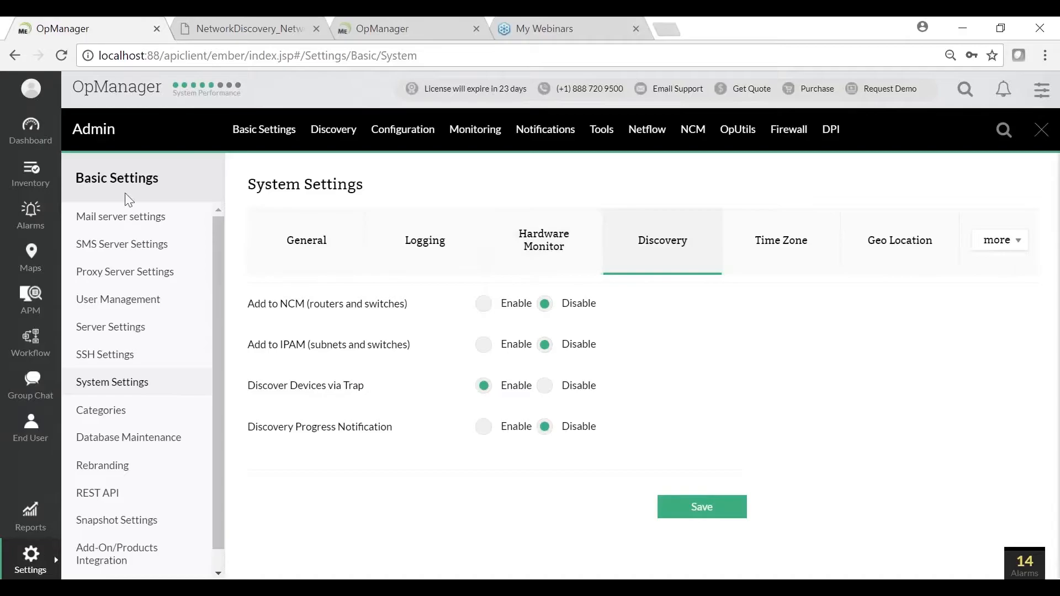
click(31, 554)
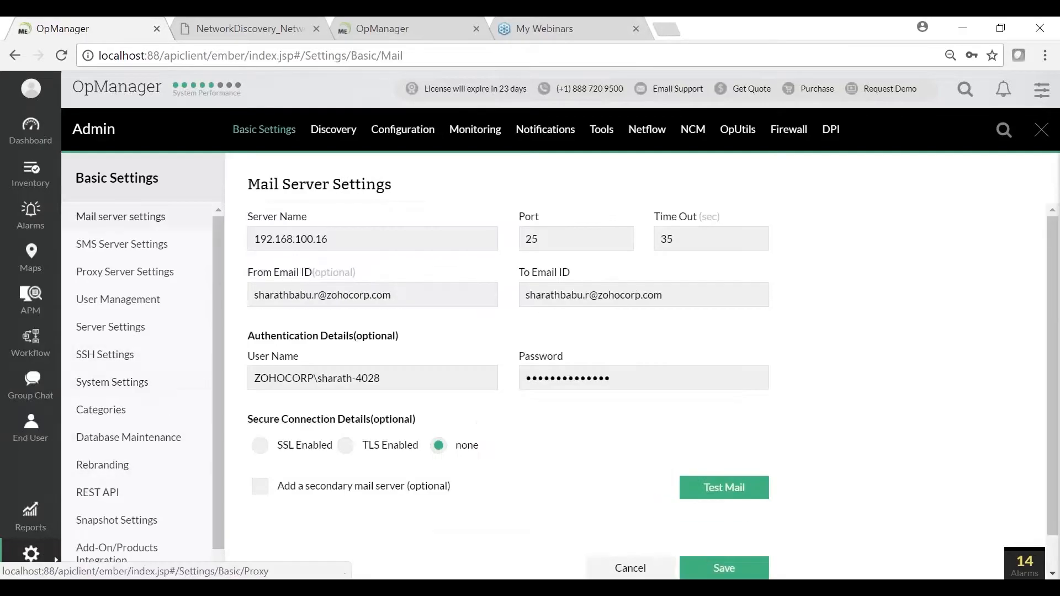
click(332, 138)
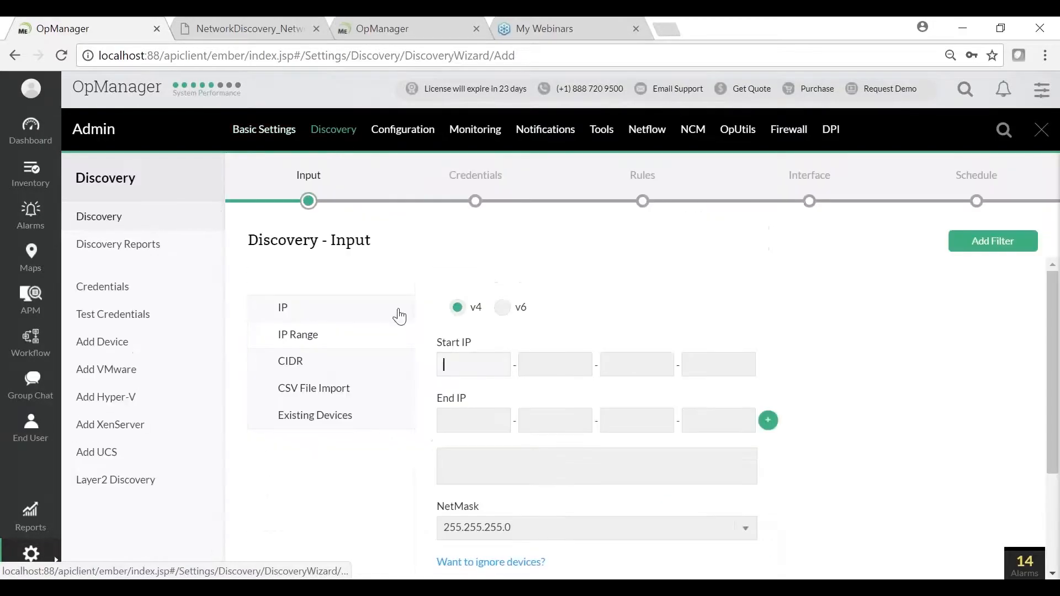
- Add the IPv4 range 192.168.49.1 to 192.168.49.100 to the discovery input and highlight the added range
click(473, 365)
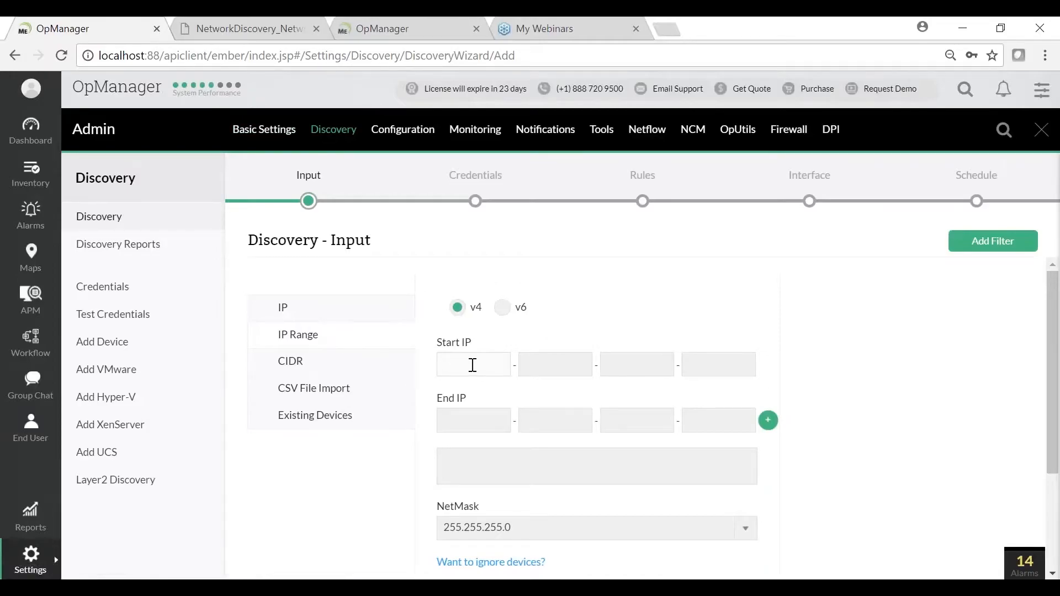
text(192-168-49)
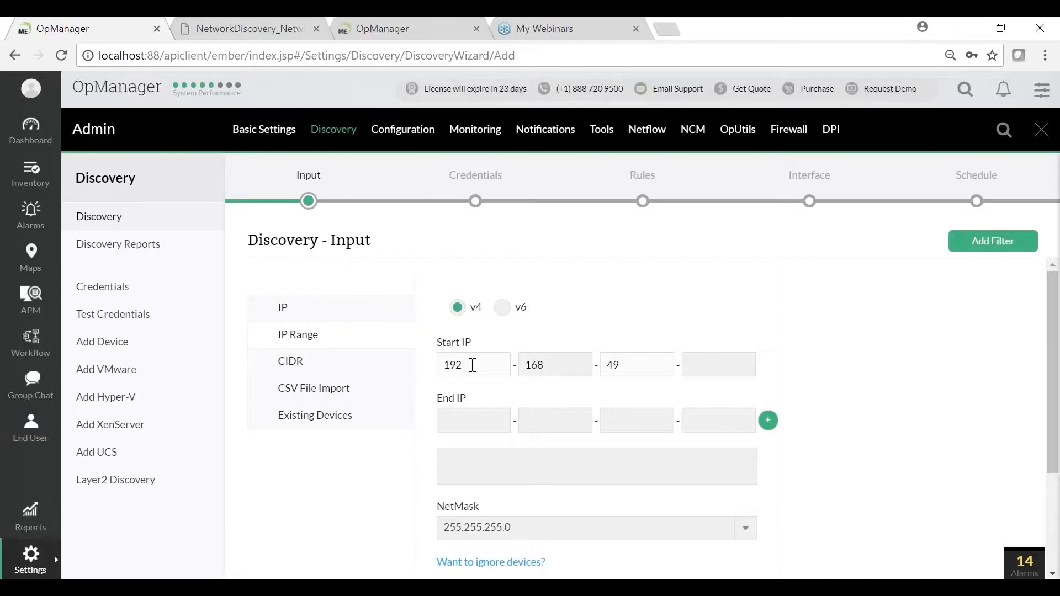
click(724, 372)
text(1)
click(712, 426)
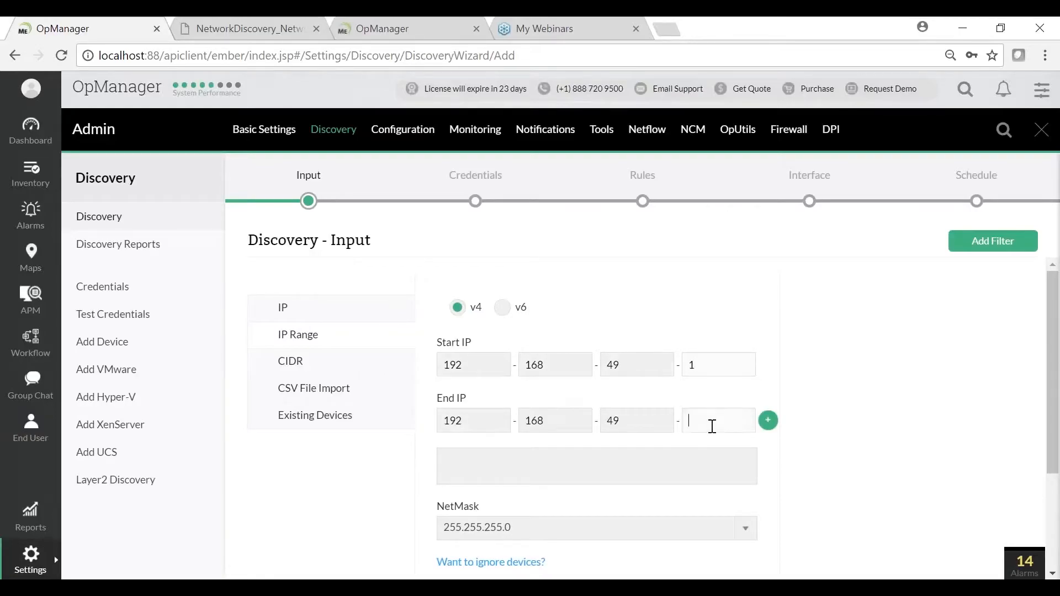
text(100)
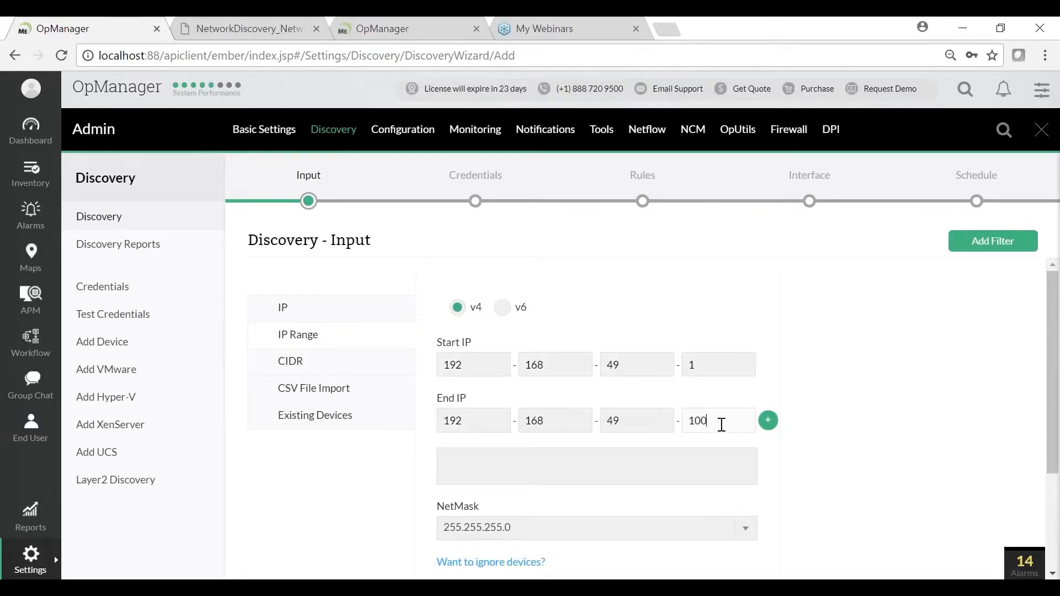
click(768, 421)
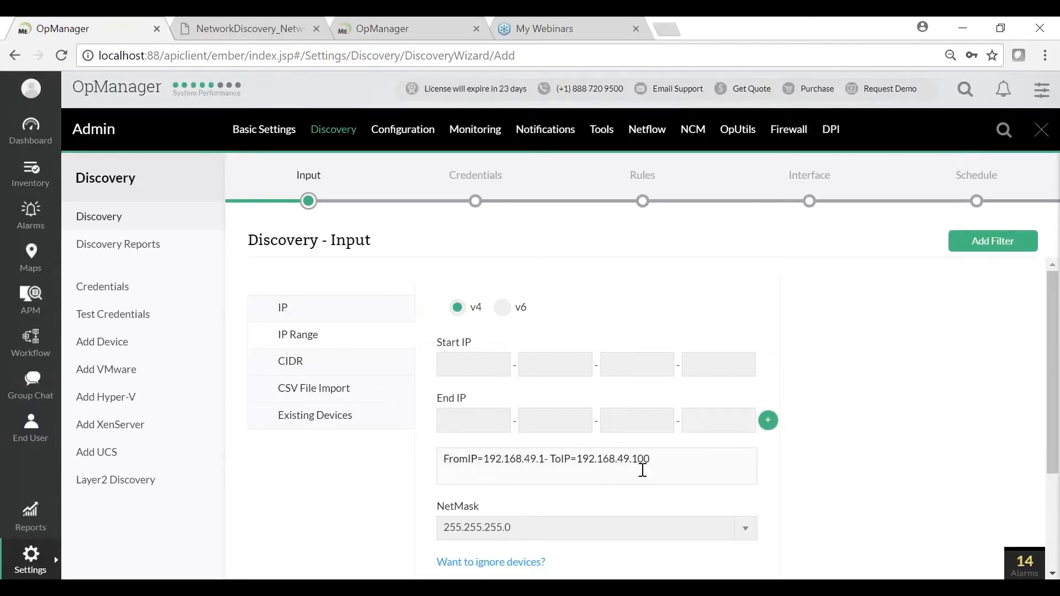
drag(505, 458, 640, 457)
- Switch to the presentation, reveal the CIDR (IPv4/ IPv6) point, and return to OpManager
key(alt+Tab)
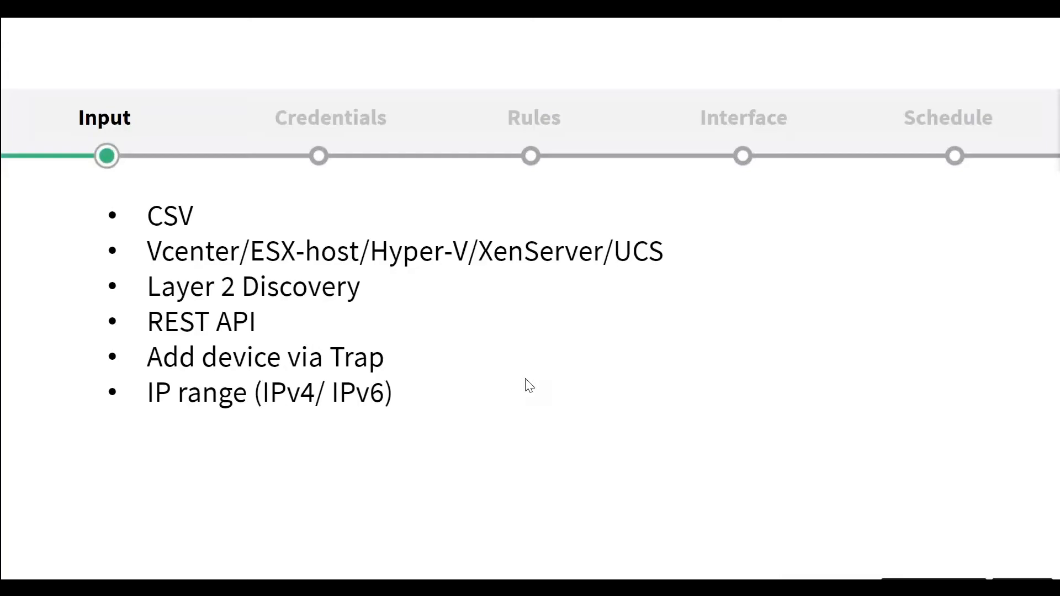
click(525, 378)
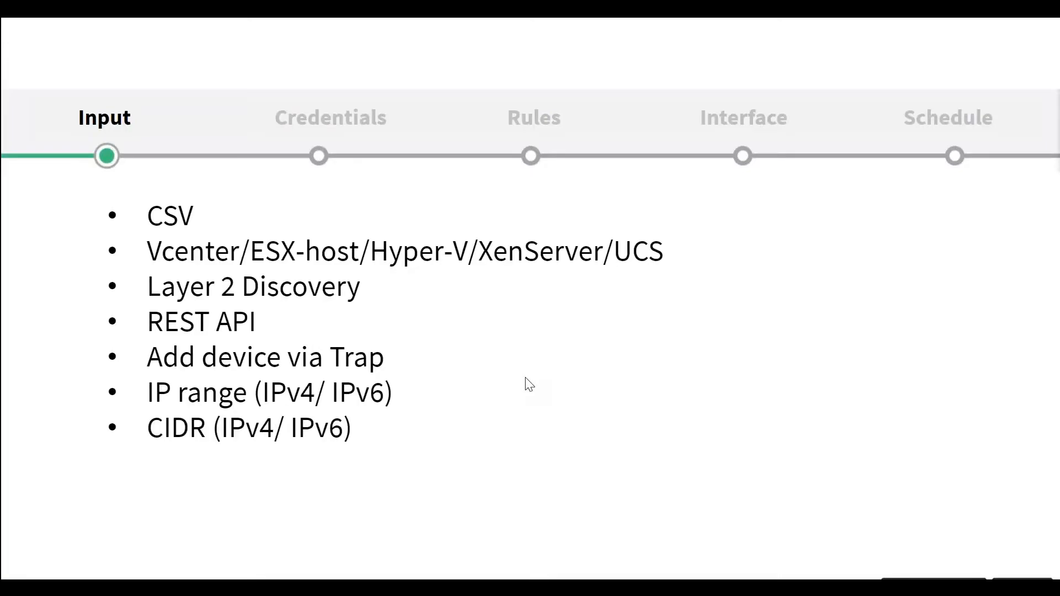
key(alt+Tab)
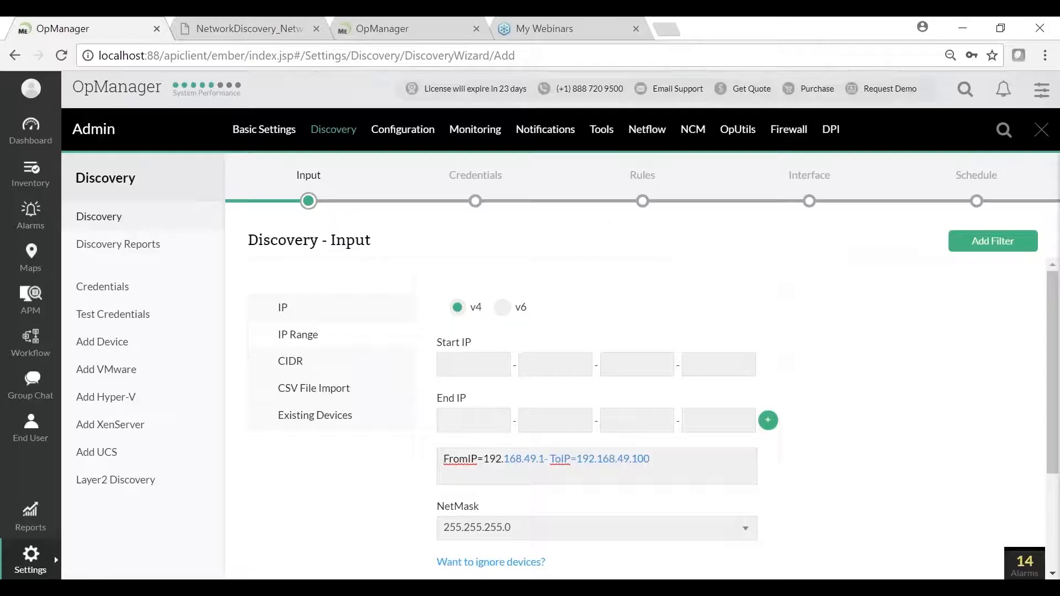
- Choose CIDR as the discovery input method and examine its v4 Network IP fields and prefix field
click(318, 364)
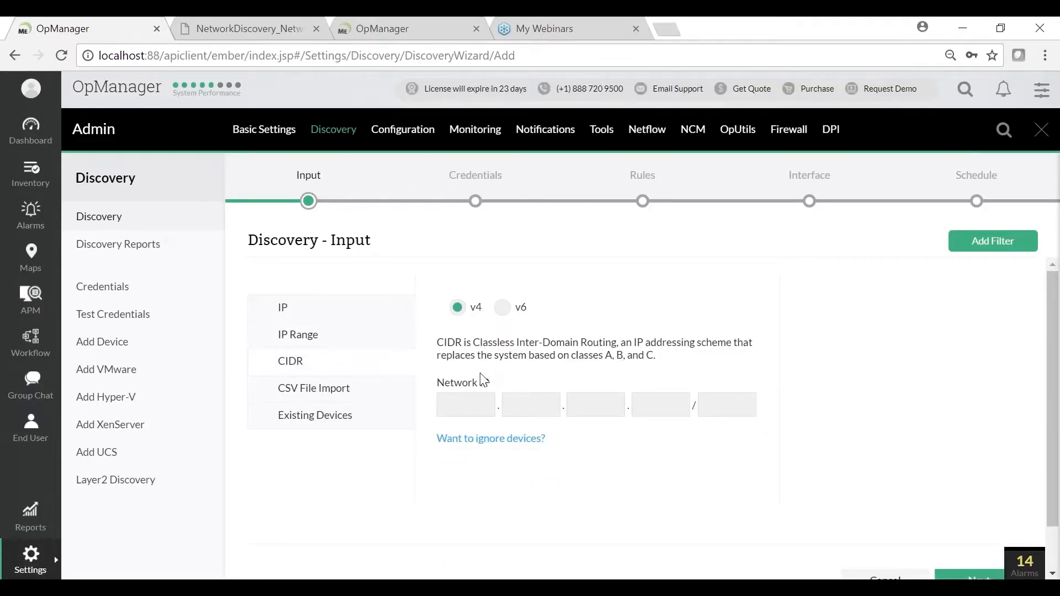
click(455, 411)
click(613, 403)
click(667, 403)
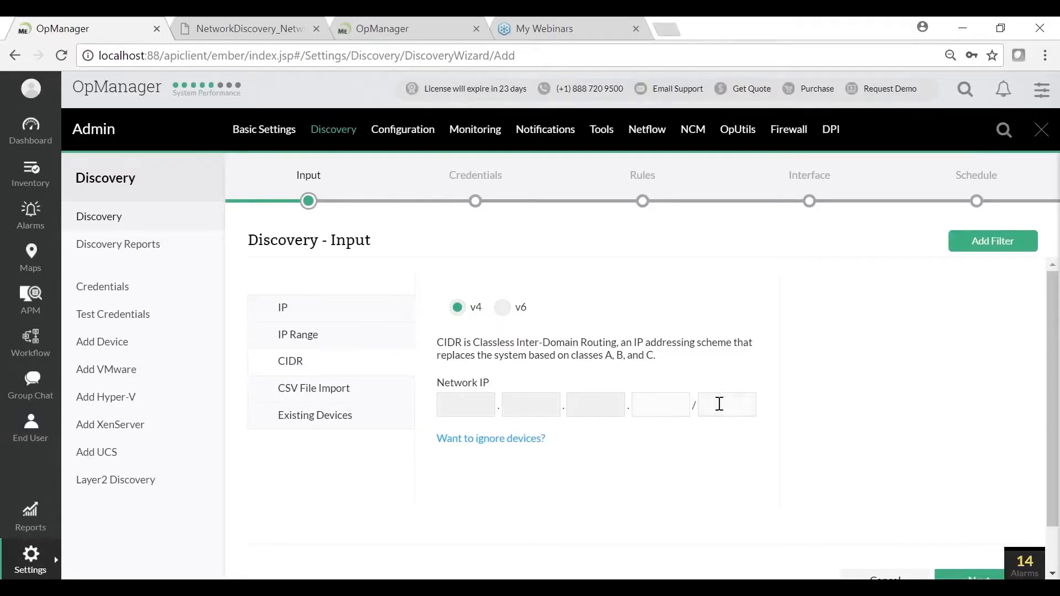
scroll(677, 389, down, 1)
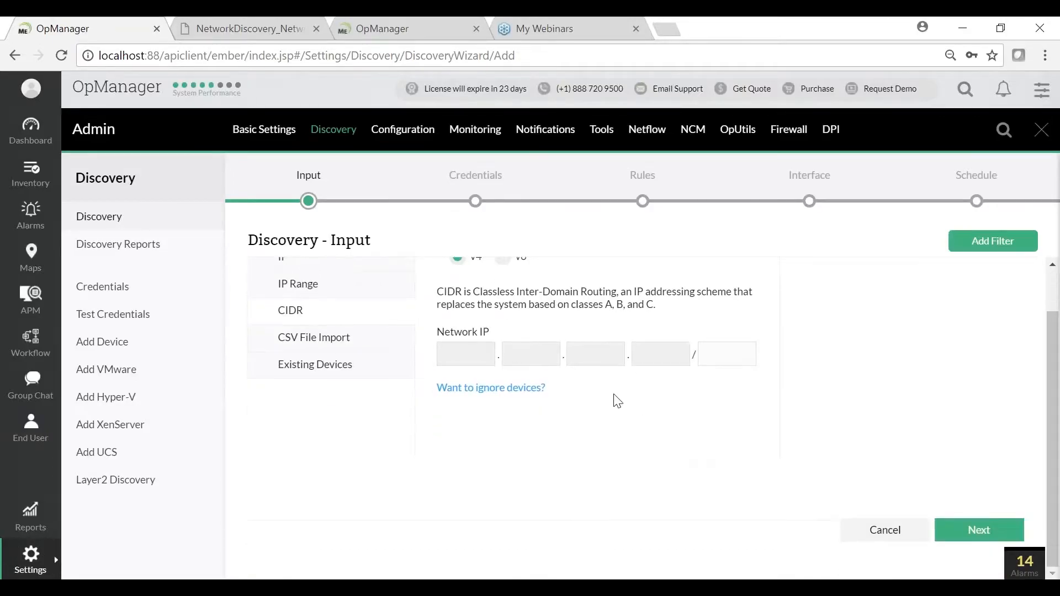
scroll(617, 401, up, 1)
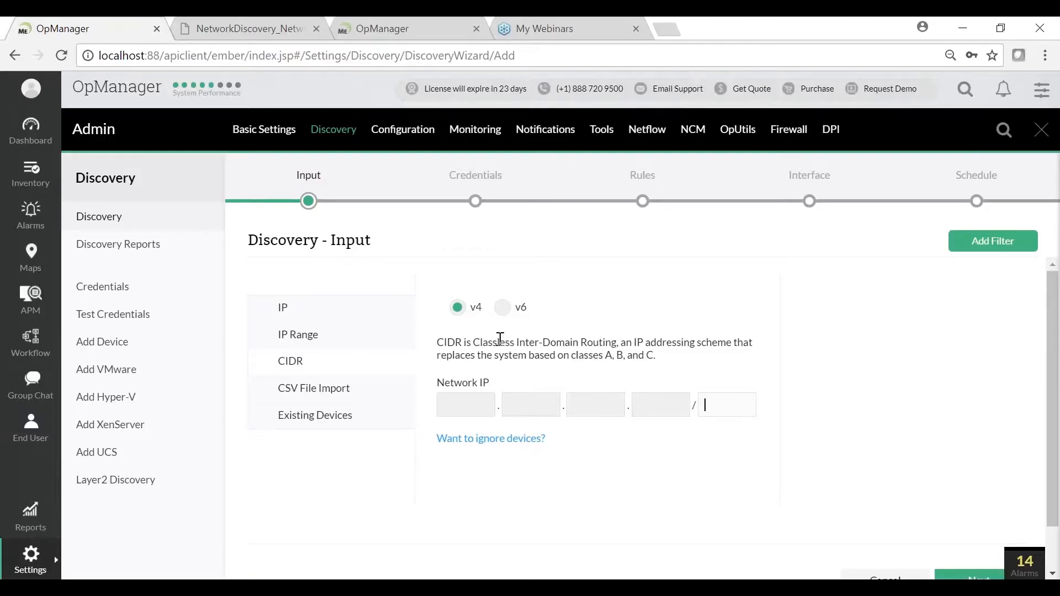
- Switch to the presentation, reveal the Add Device point, and return to OpManager
key(alt+Tab)
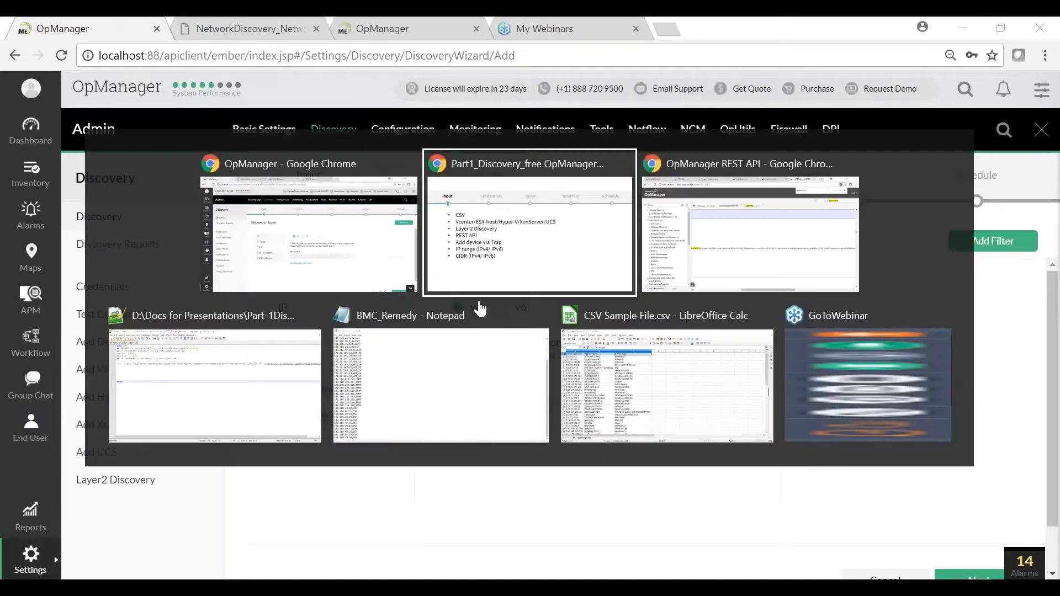
click(556, 374)
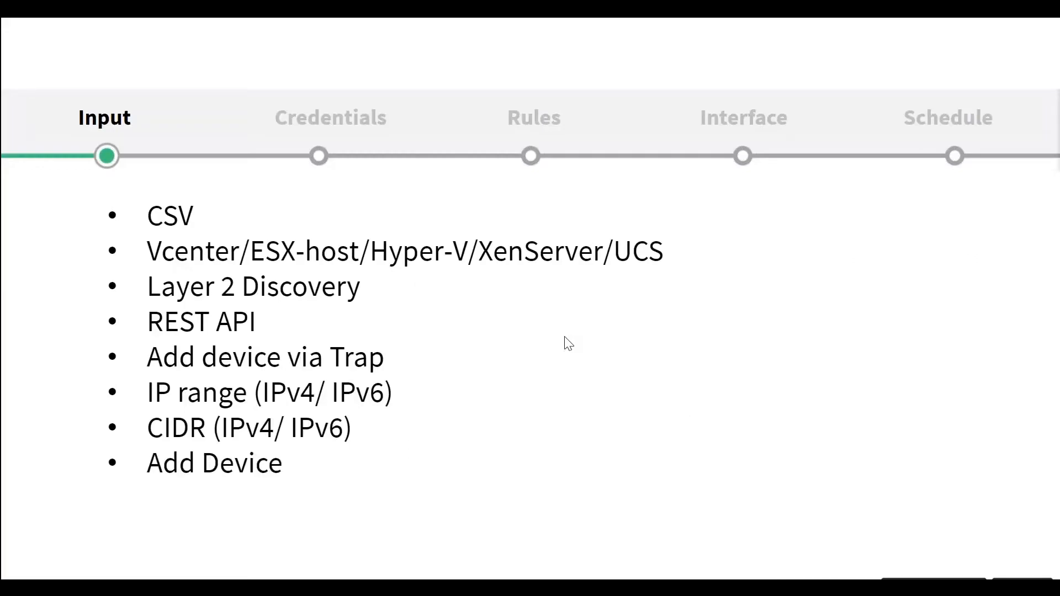
key(alt+Tab)
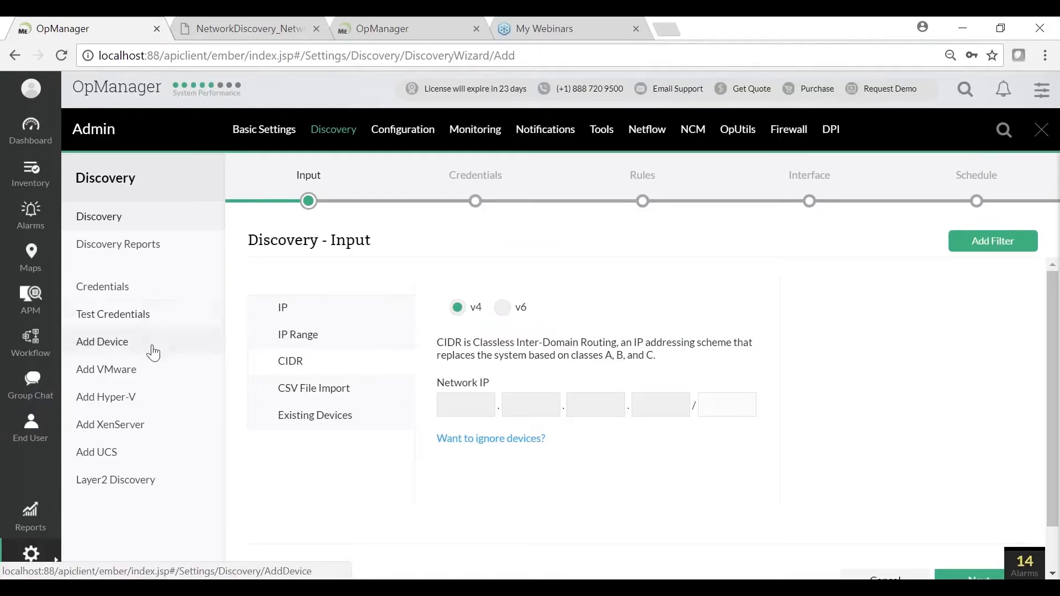
- Open the Add Device form and examine its device name, netmask, NCM, IPAM and credential options
click(153, 352)
click(288, 242)
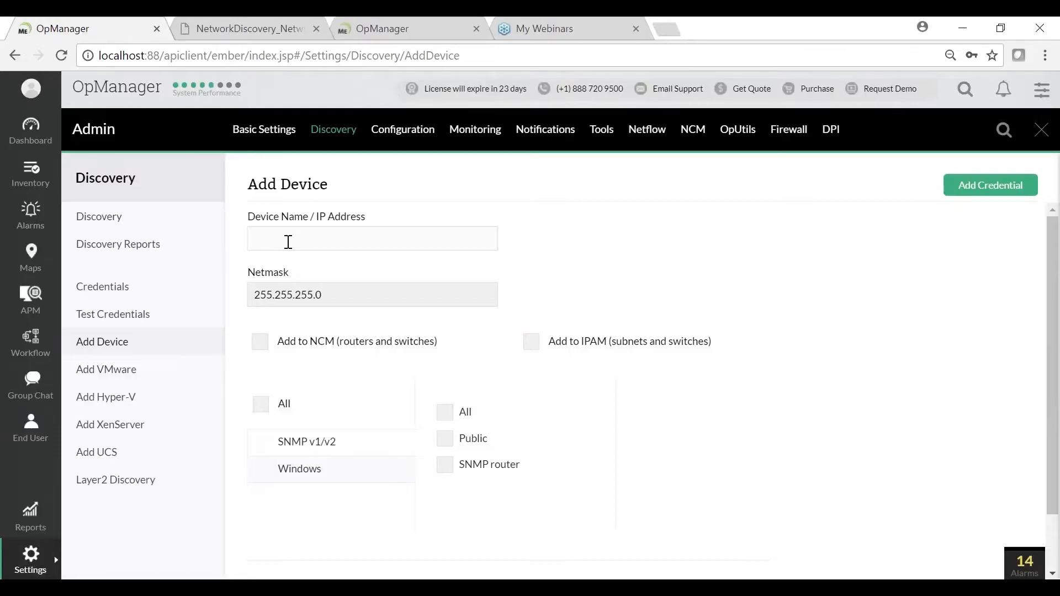
click(288, 242)
scroll(786, 437, down, 1)
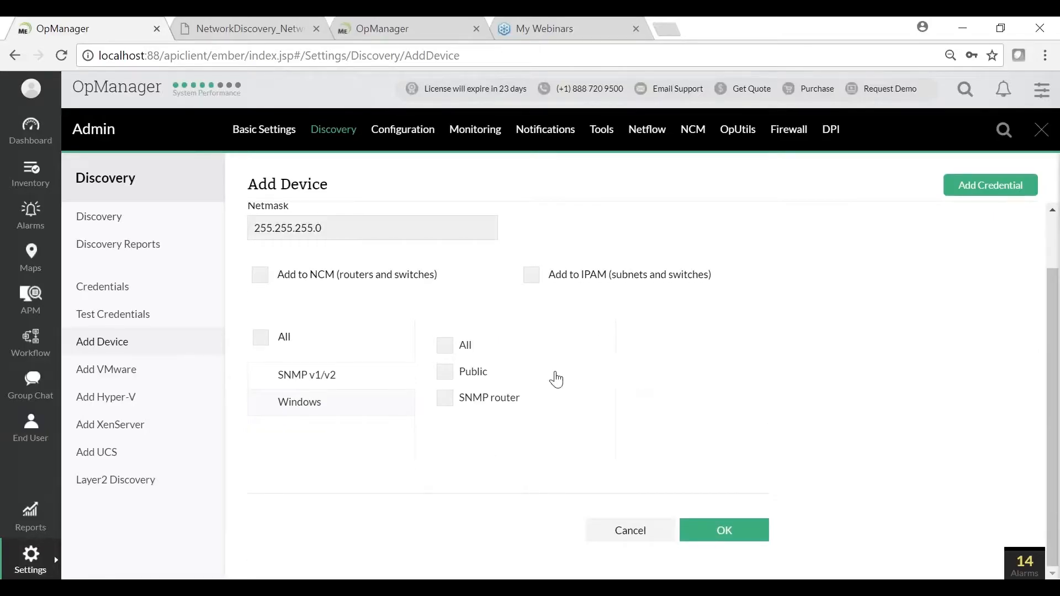
scroll(508, 346, up, 1)
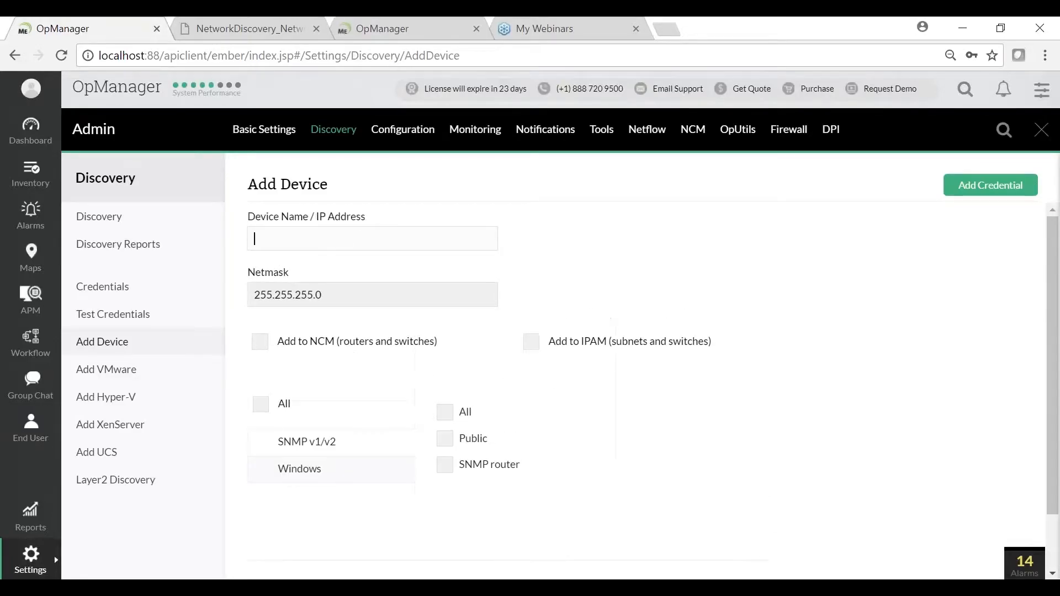
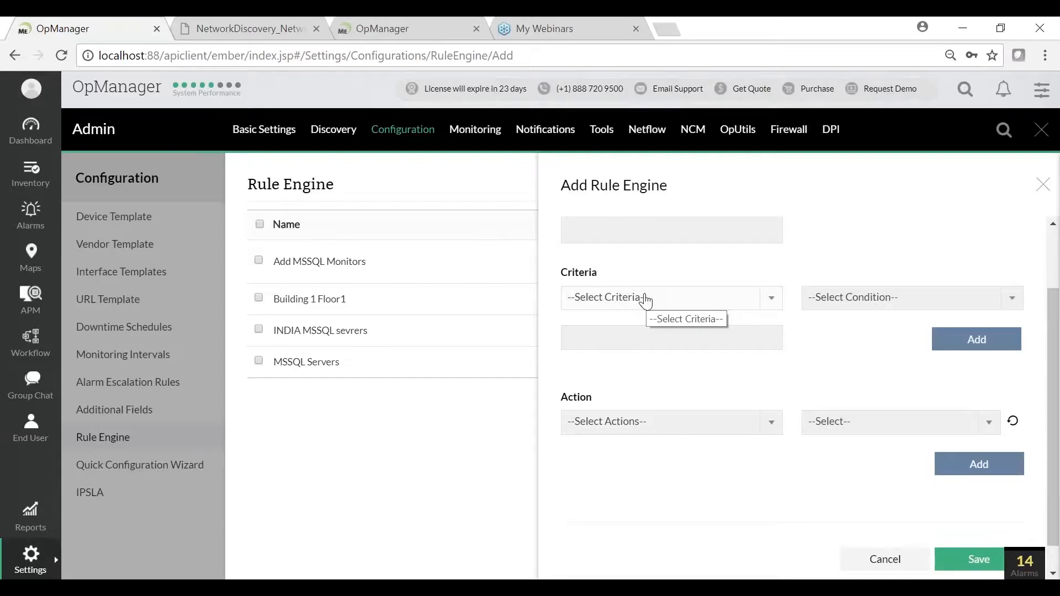
- Add a criterion to the new rule matching devices whose Service Name contains "mssql"
click(647, 302)
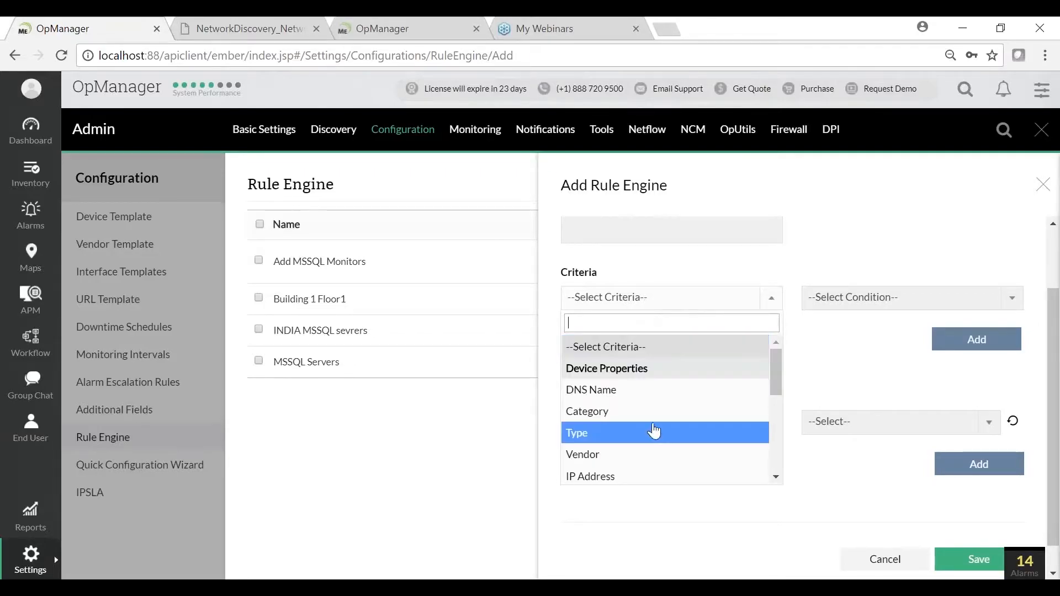
scroll(650, 426, down, 5)
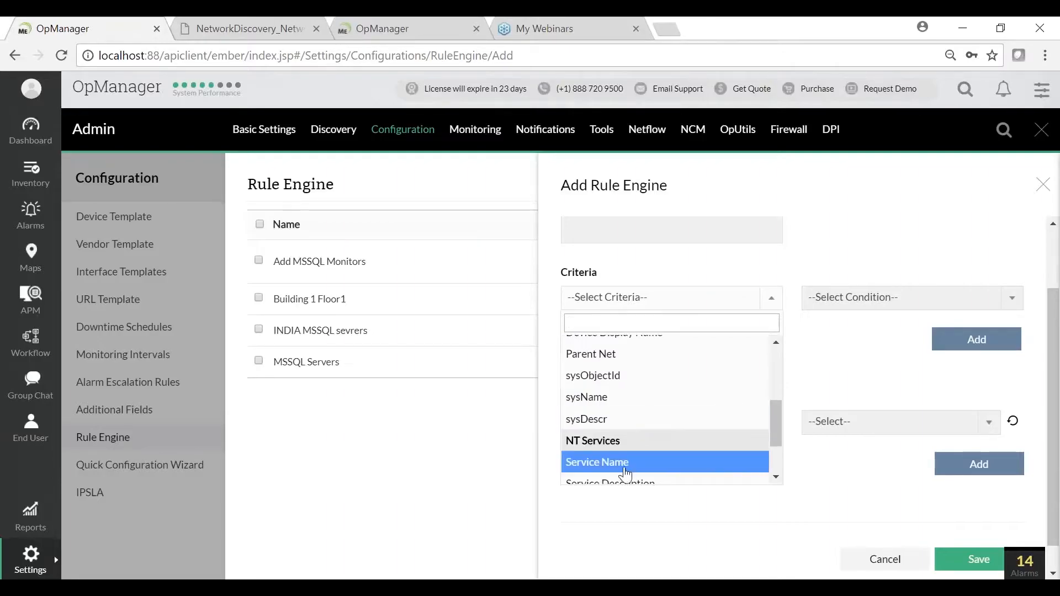
click(607, 462)
click(869, 301)
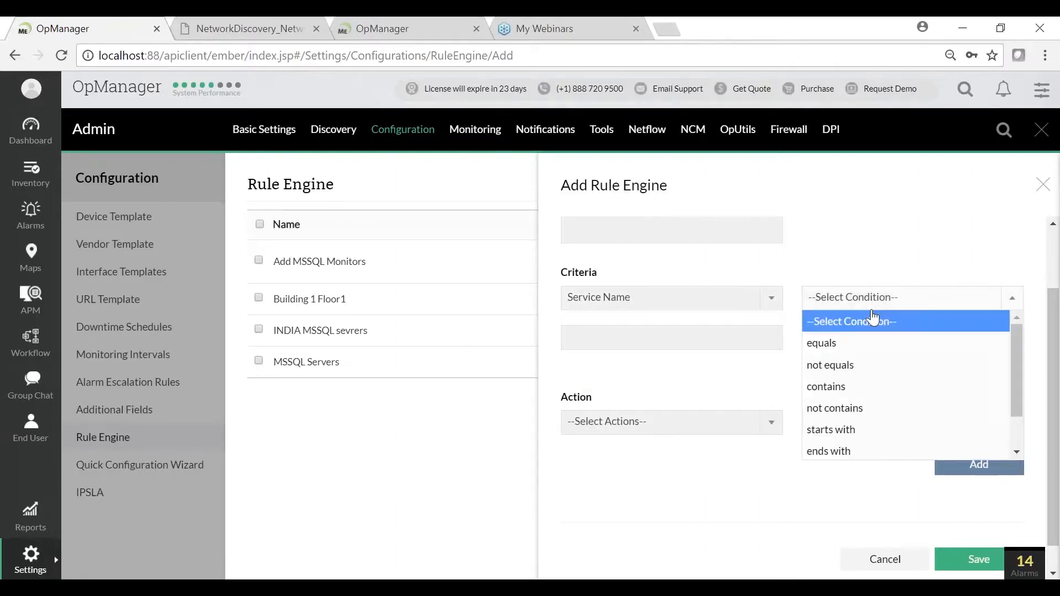
click(853, 387)
click(675, 336)
text(mssql)
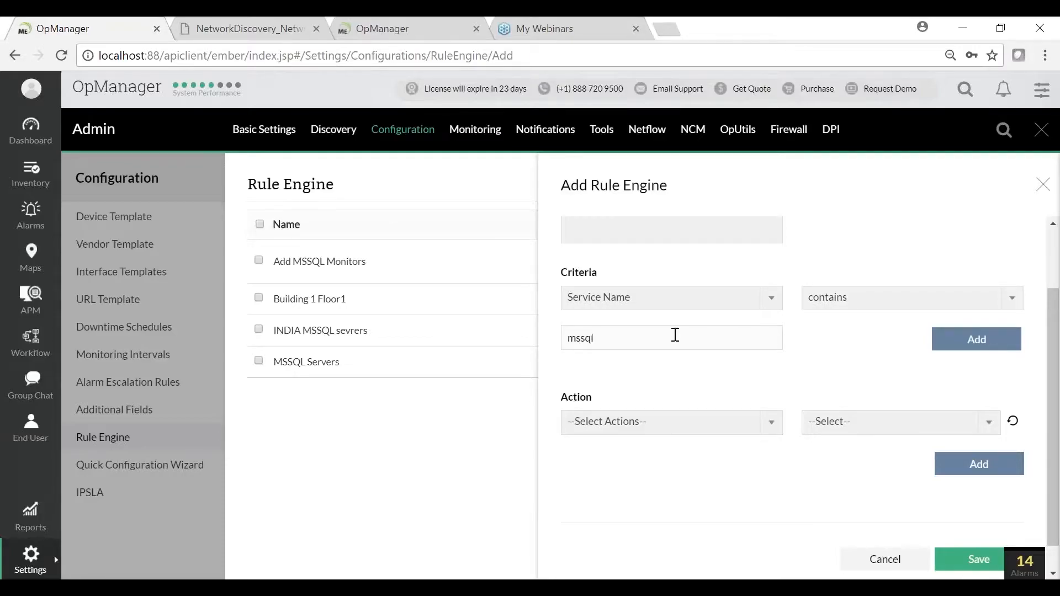
click(968, 343)
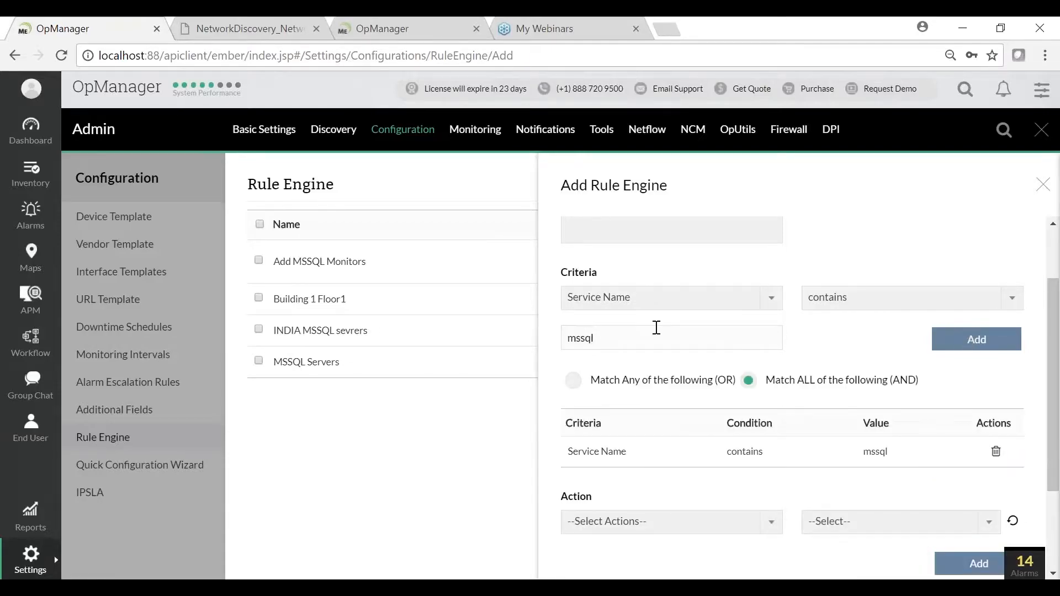
- Add a second rule criterion where Device Display Name contains "mssql.buil1."
click(772, 303)
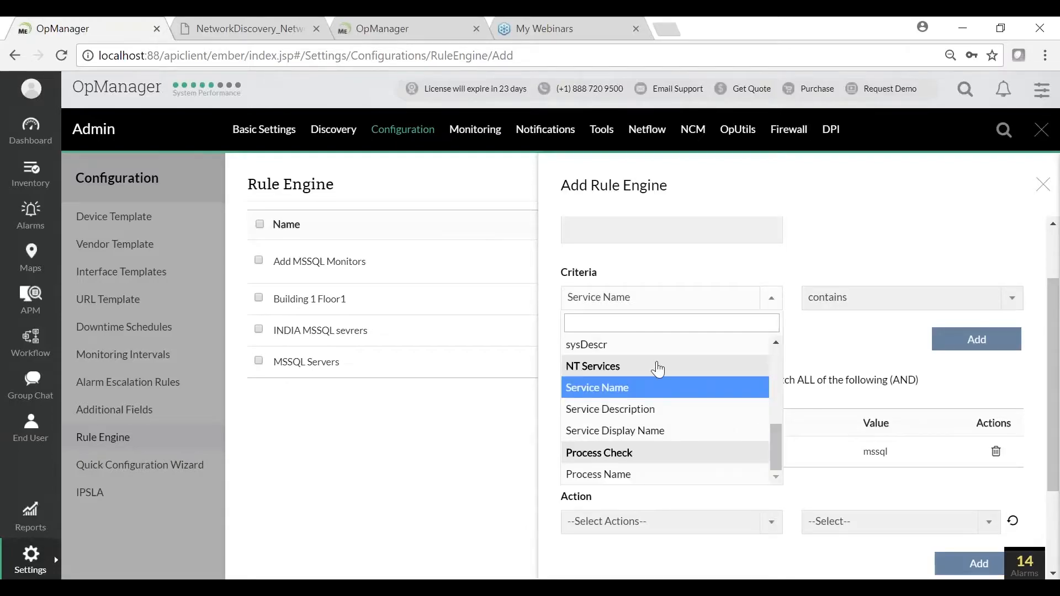
scroll(654, 376, up, 5)
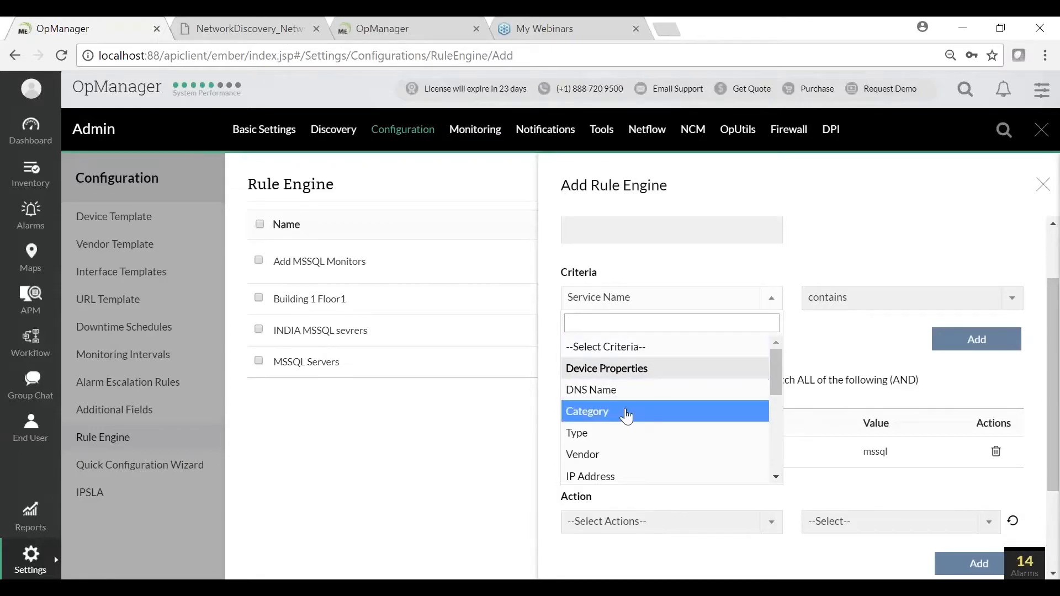
scroll(623, 444, down, 2)
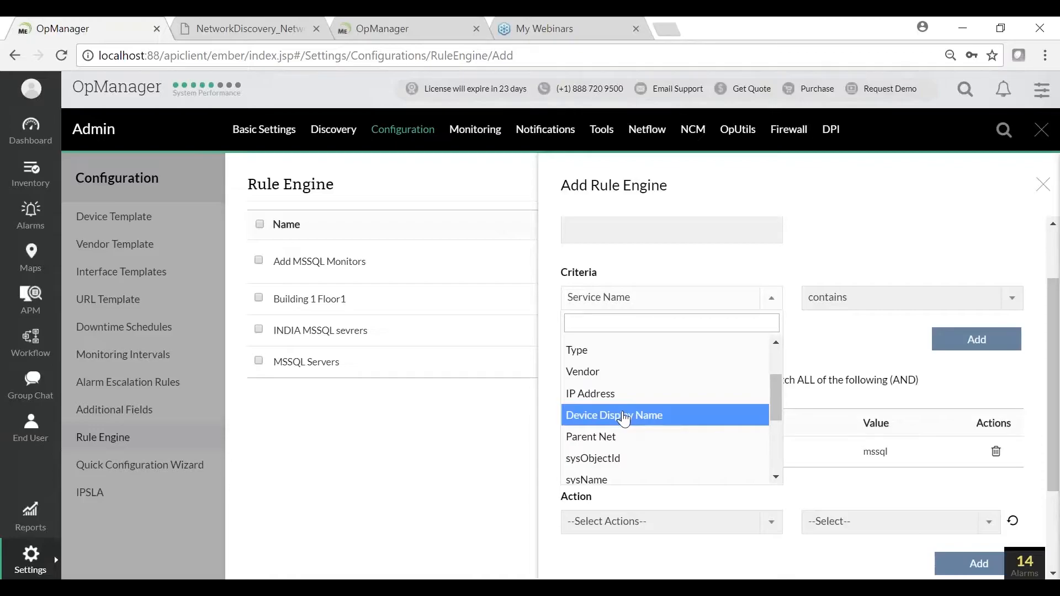
click(623, 418)
click(643, 344)
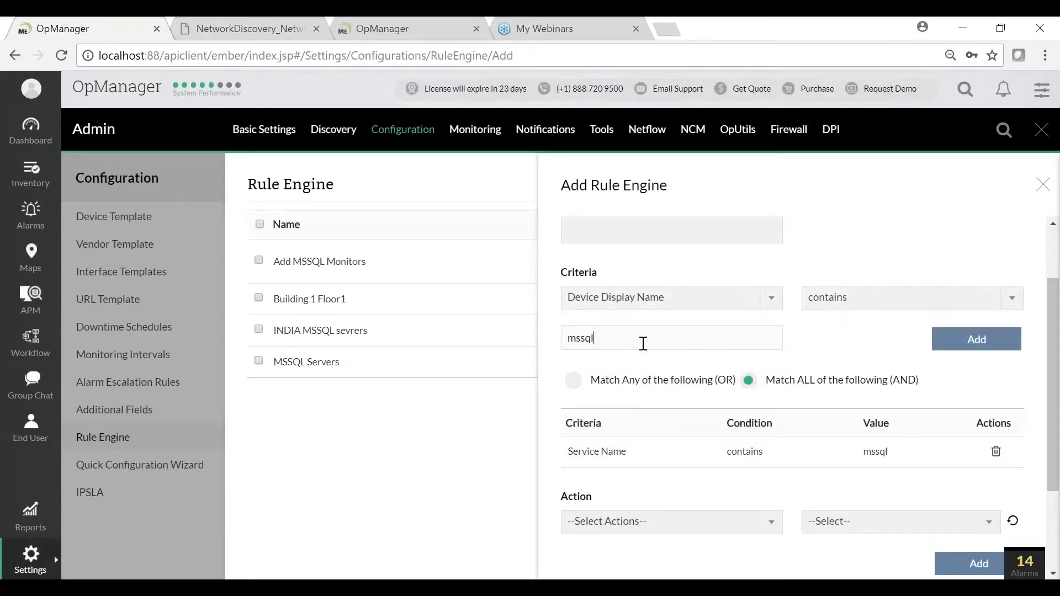
text(.buil1.)
click(972, 348)
- Add a third rule criterion where Process Name contains "mssql.exe"
click(711, 301)
scroll(680, 396, down, 2)
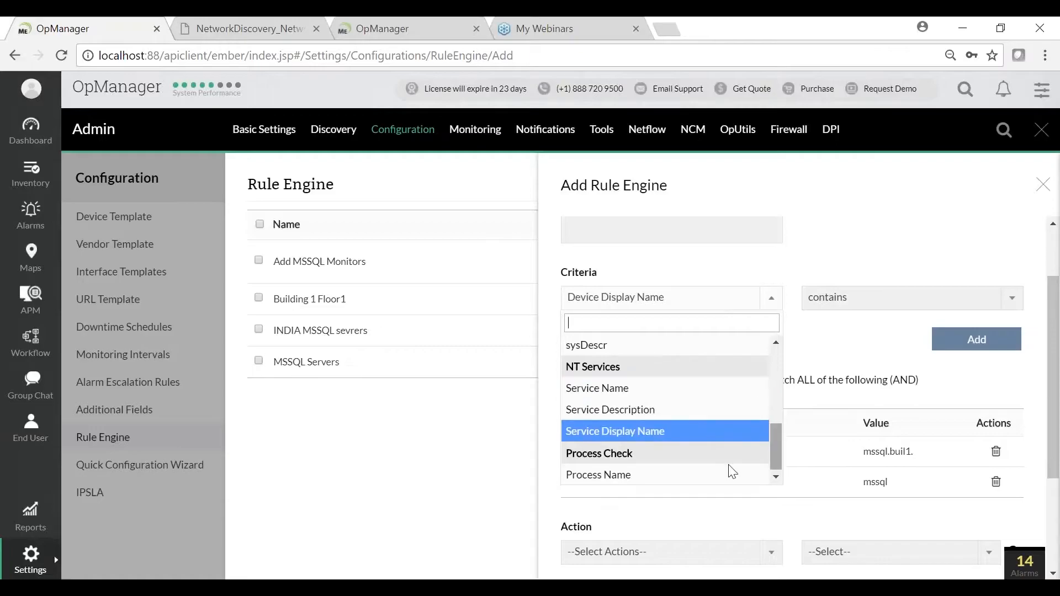
click(697, 478)
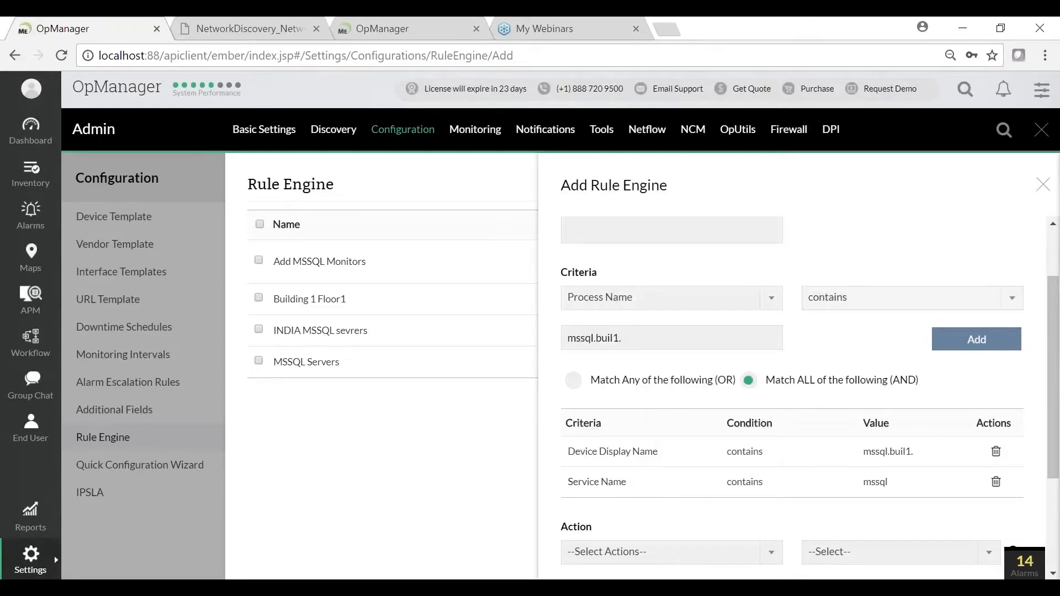
click(643, 339)
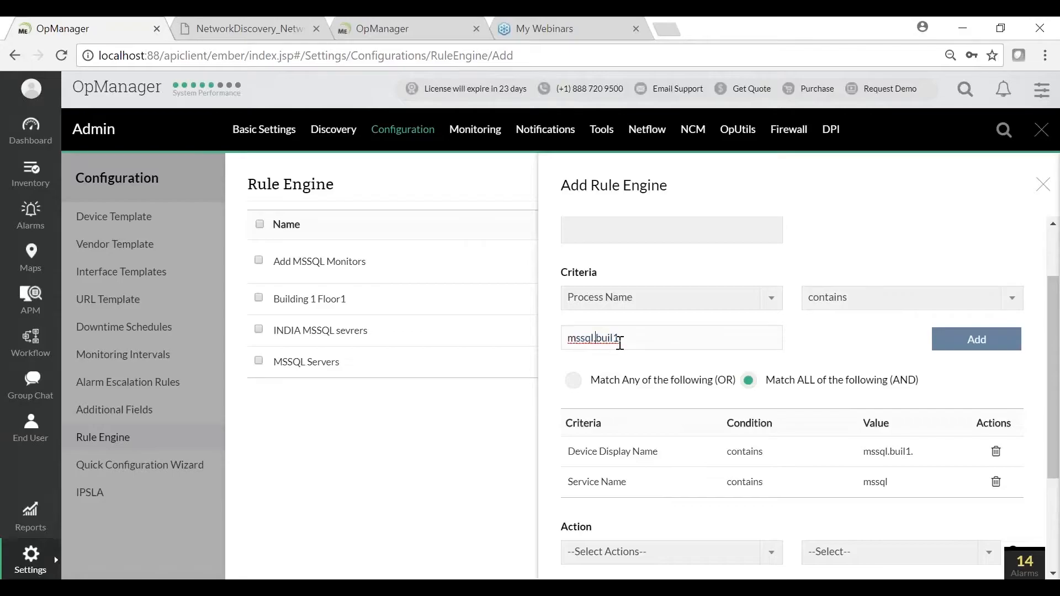
click(637, 343)
key(BackSpace)
key(BackSpace)
key(BackSpace)
key(BackSpace)
key(BackSpace)
key(BackSpace)
text(exe)
click(972, 332)
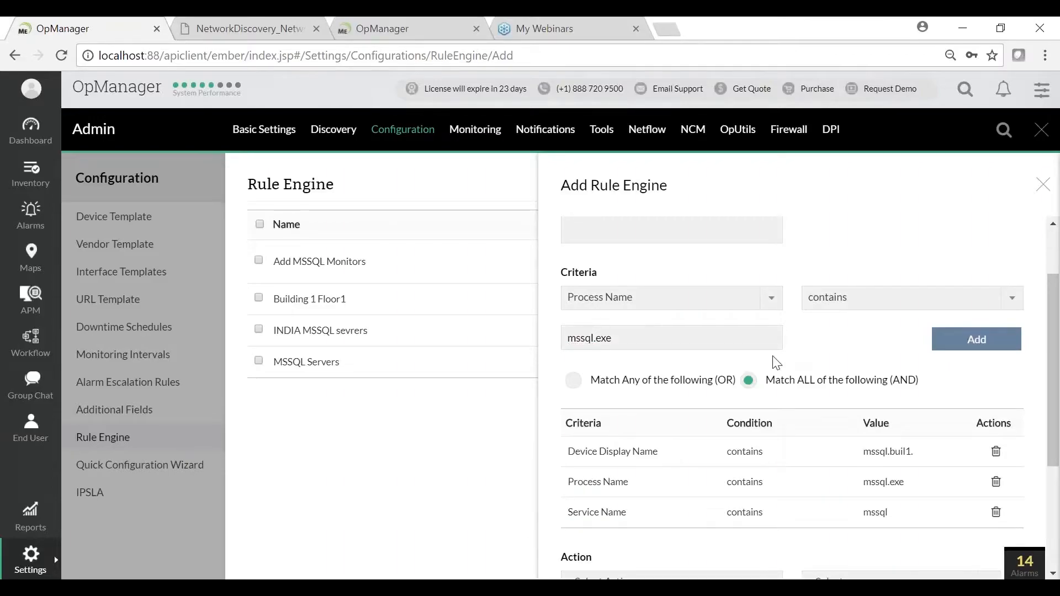
- Add the rule action Associate a Process Monitor with the MSSQL process template
scroll(685, 331, up, 2)
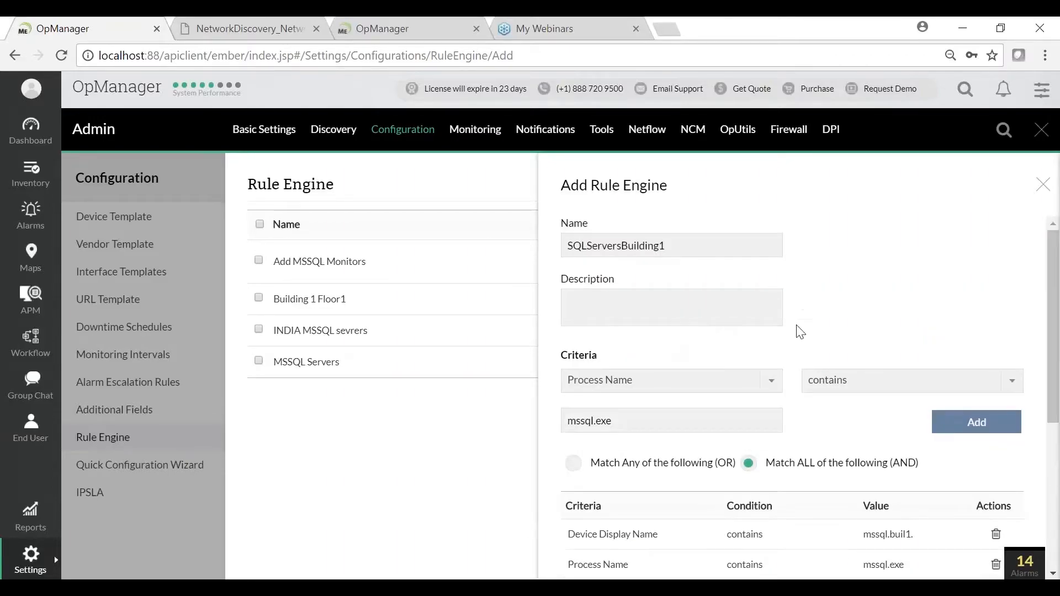
scroll(800, 331, down, 3)
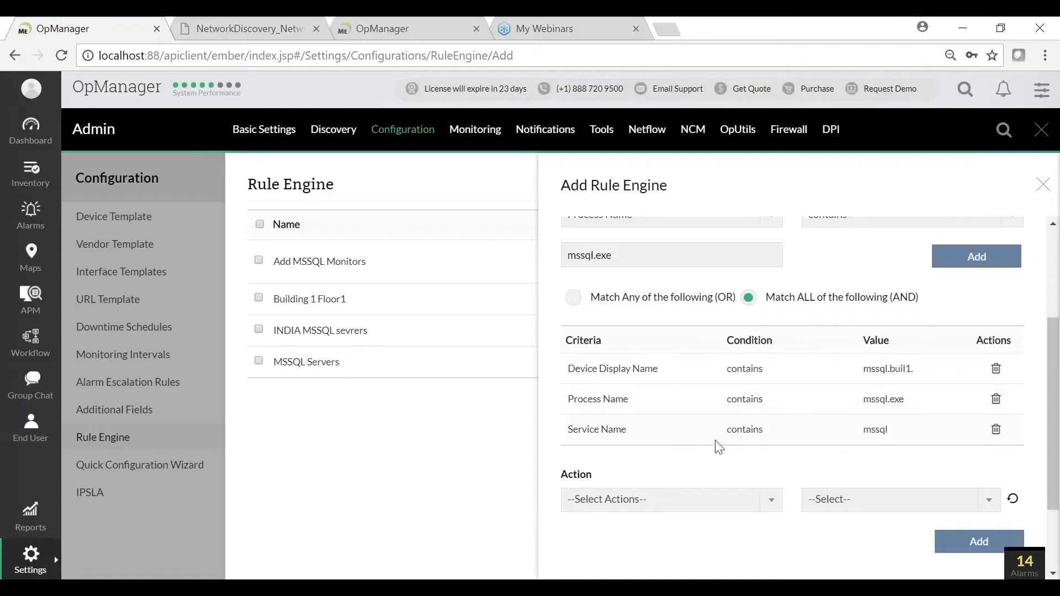
click(766, 506)
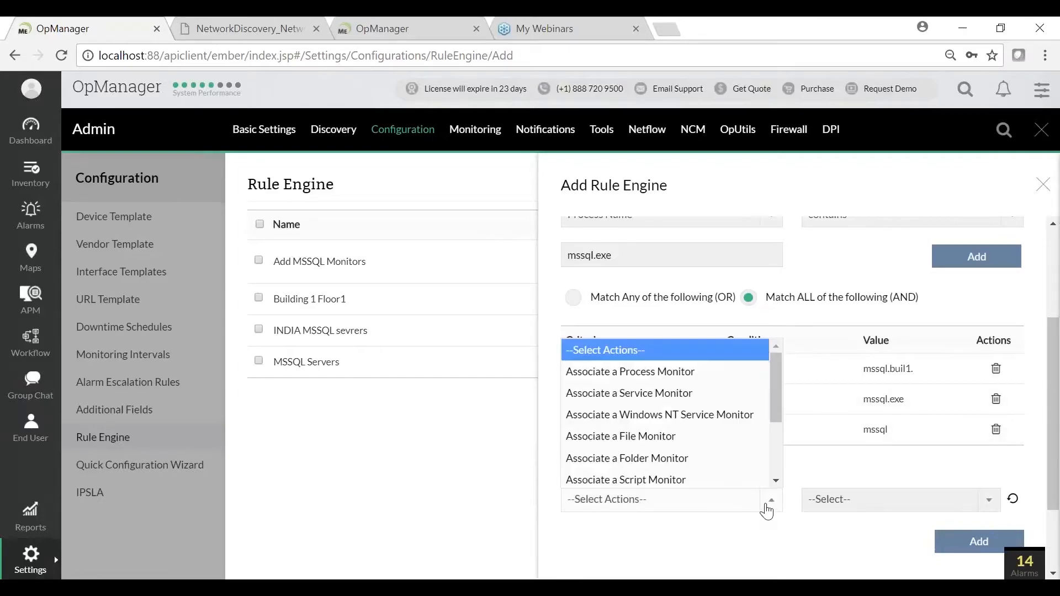
click(697, 379)
click(888, 500)
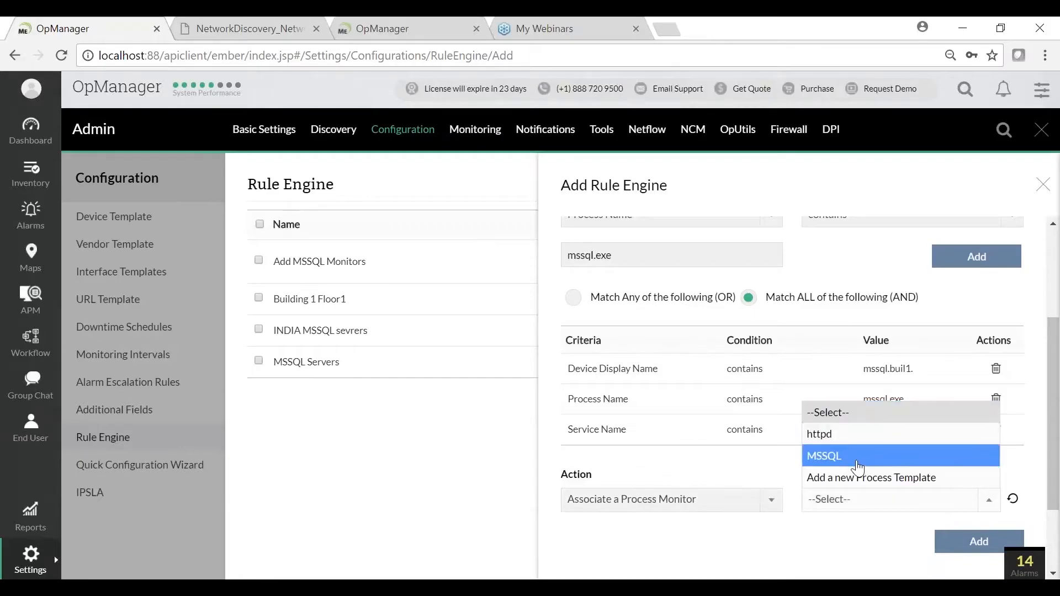
click(854, 461)
click(950, 542)
- Add the rule action Associate a Service Monitor with the MSSQL (1433) service
scroll(767, 518, down, 1)
scroll(790, 476, down, 3)
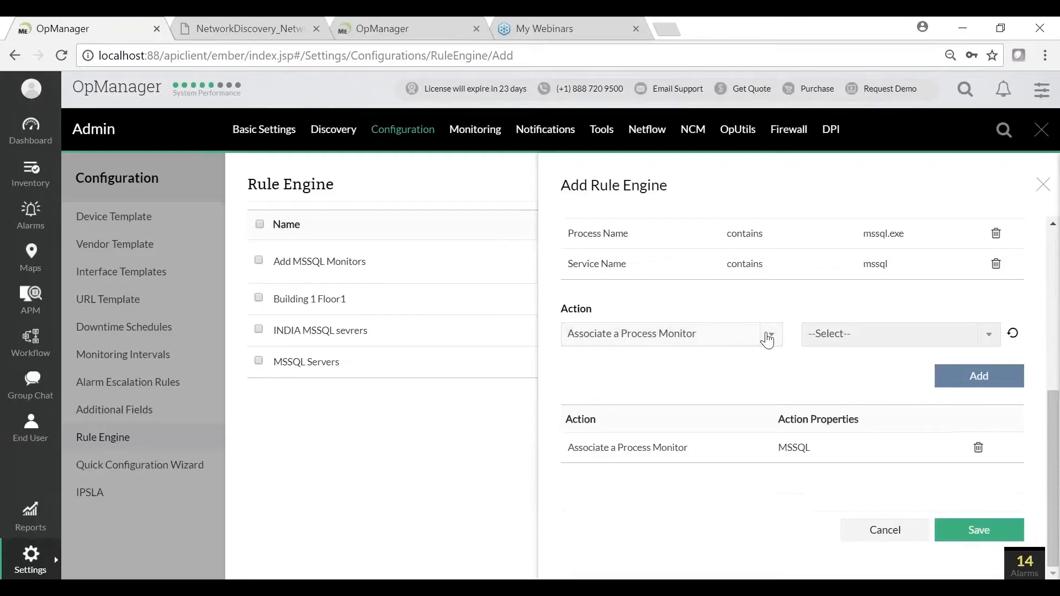
click(769, 335)
click(728, 231)
click(870, 337)
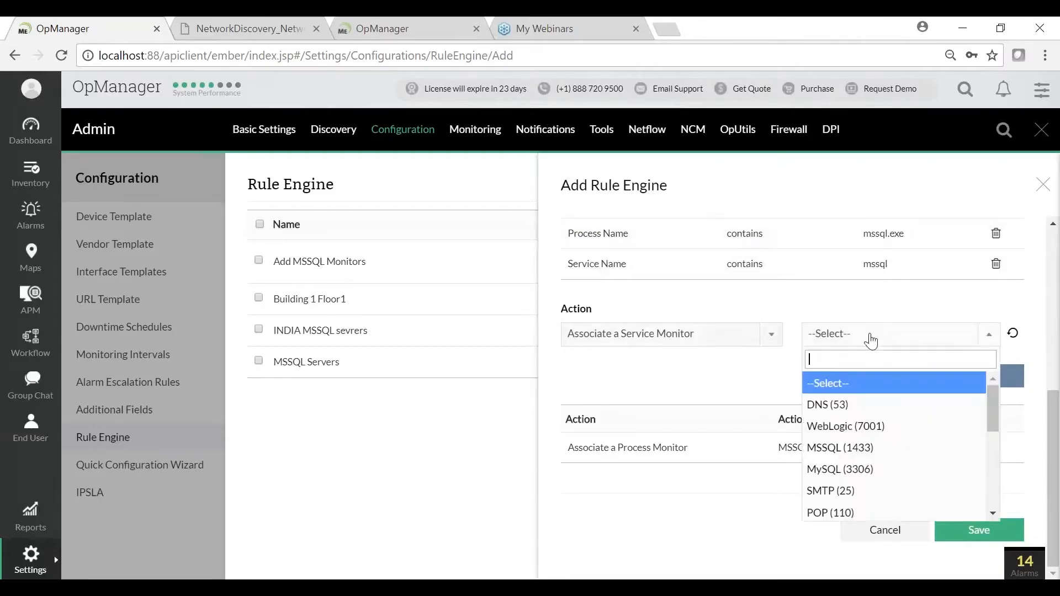
click(841, 448)
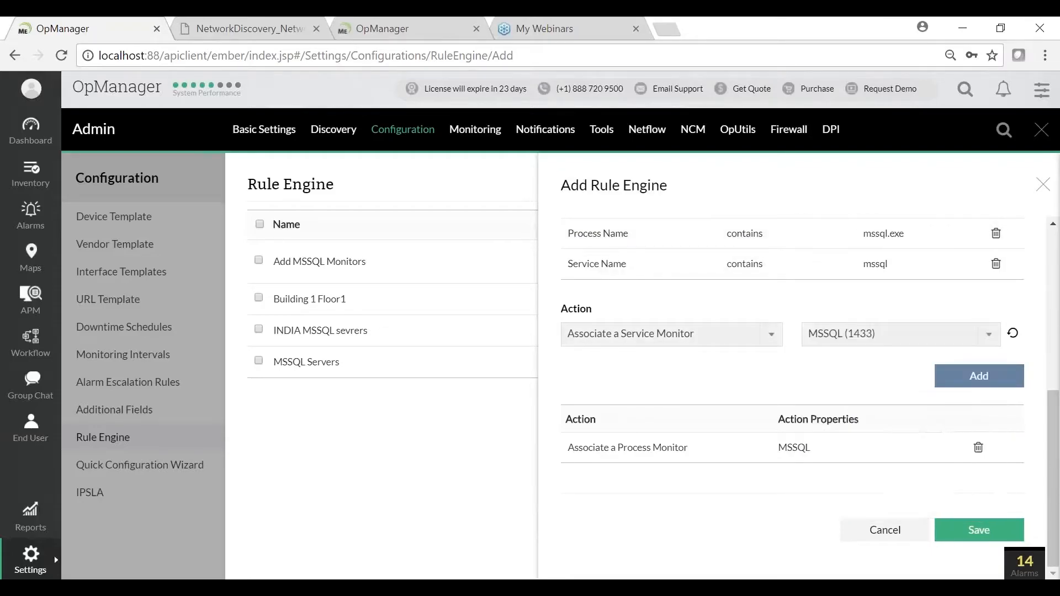
click(960, 379)
- Add the rule action Add Device to Business View with INDIA as the business view
click(700, 334)
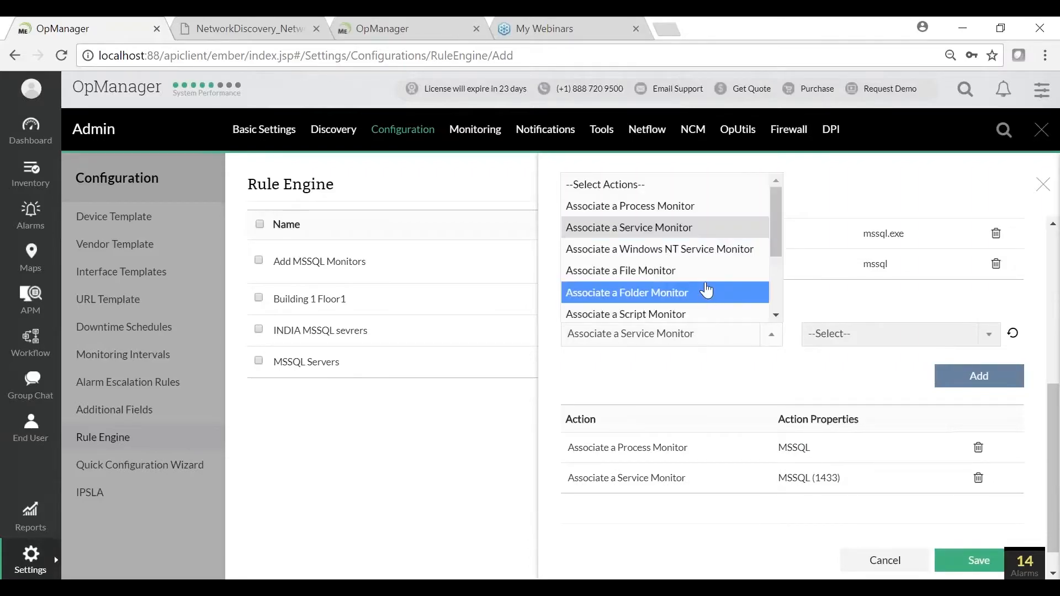
scroll(704, 291, down, 2)
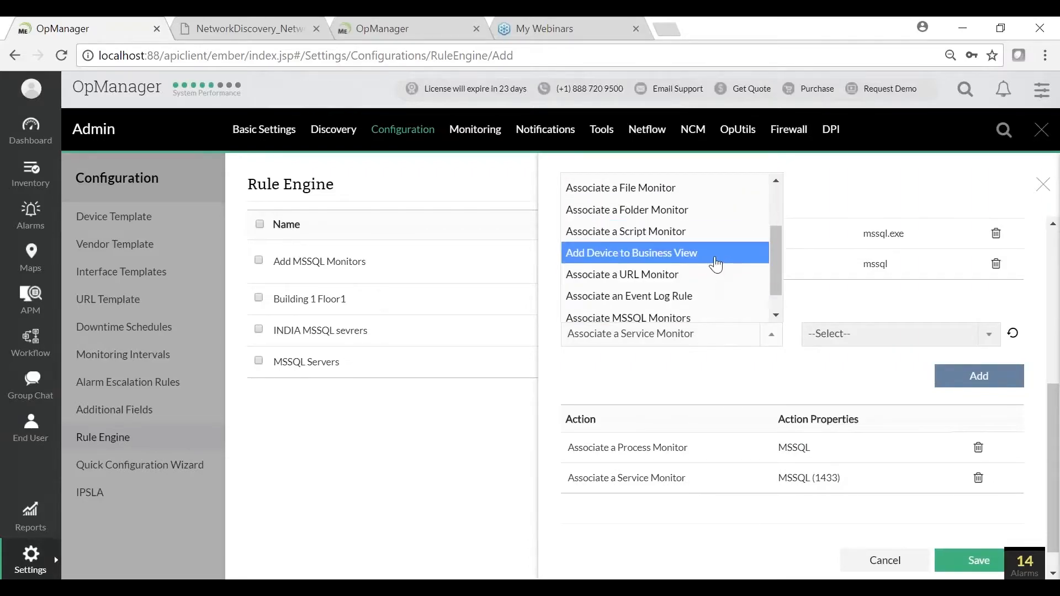
click(716, 264)
click(883, 335)
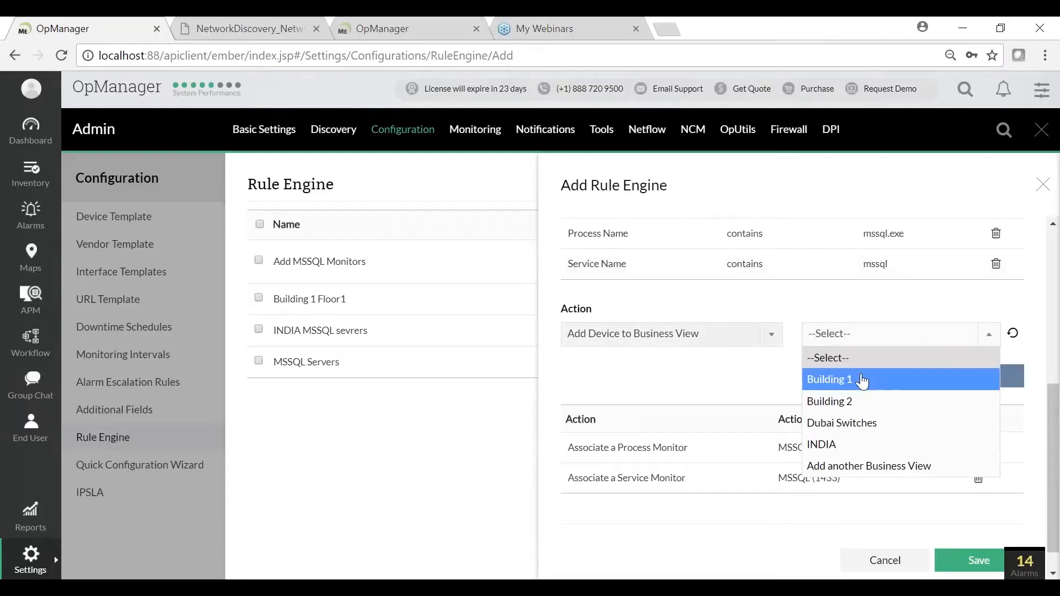
click(839, 444)
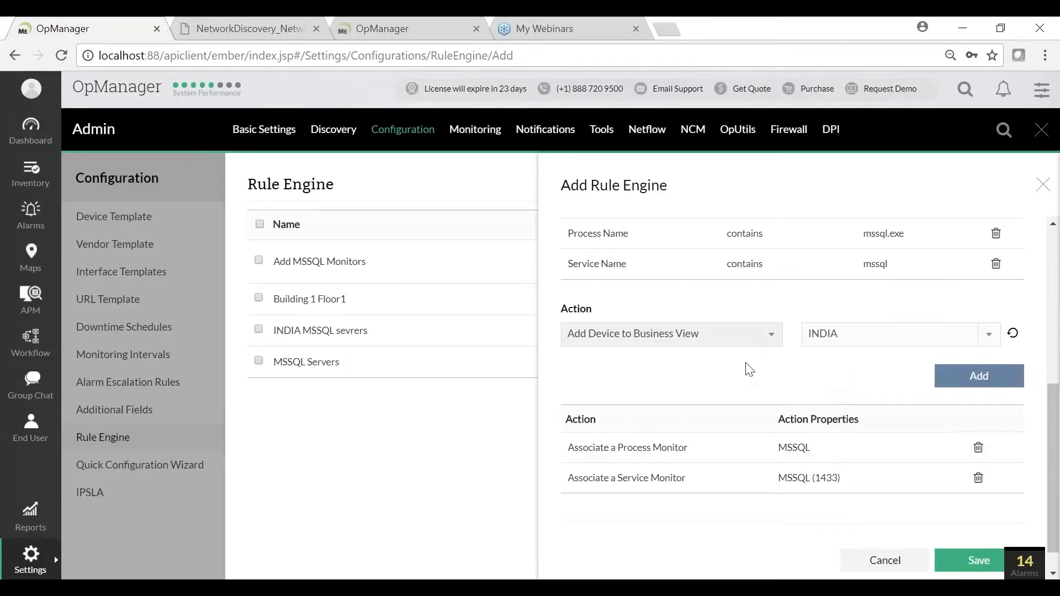
click(973, 381)
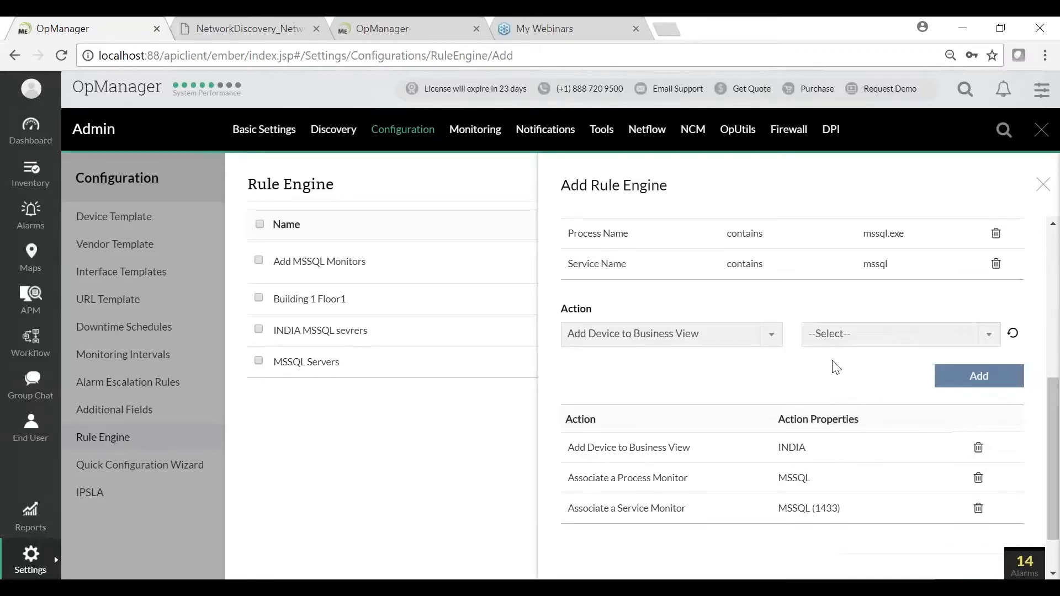
- Add the rule action Associate Notification Profile with the SQLServers profile
click(740, 341)
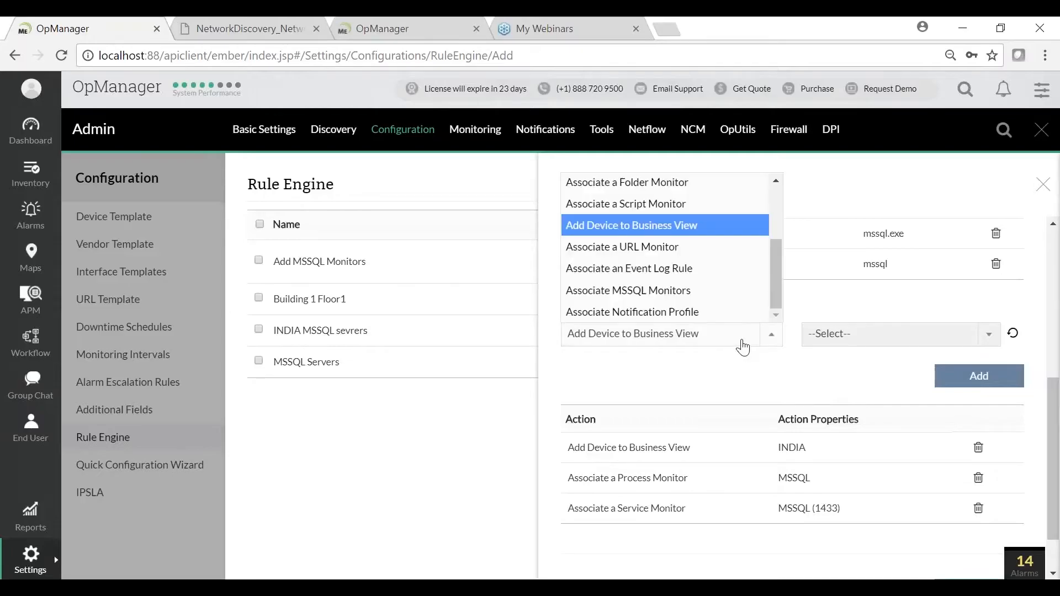
click(724, 320)
click(853, 345)
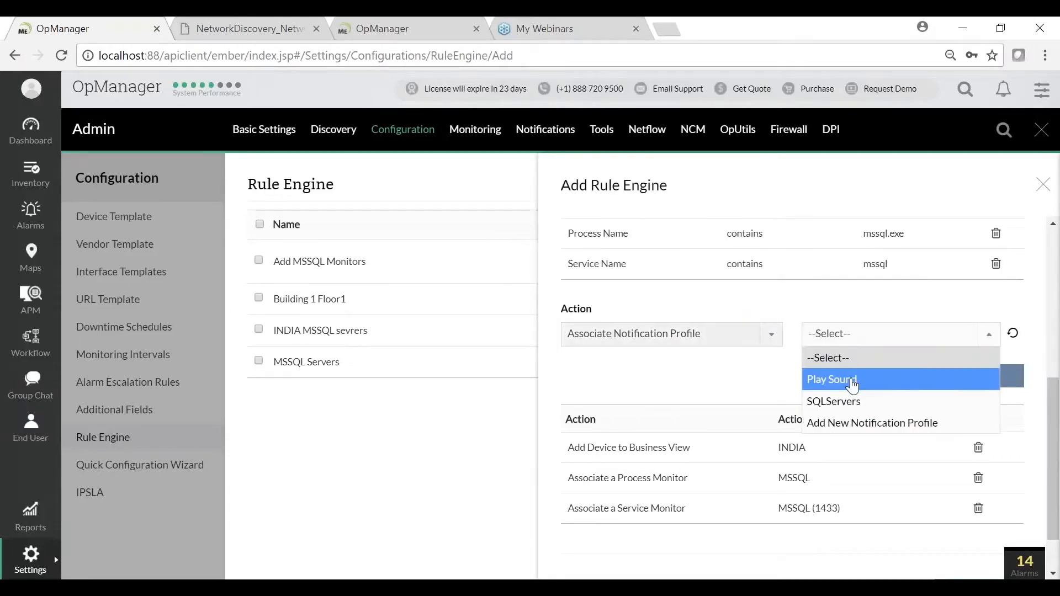
click(854, 403)
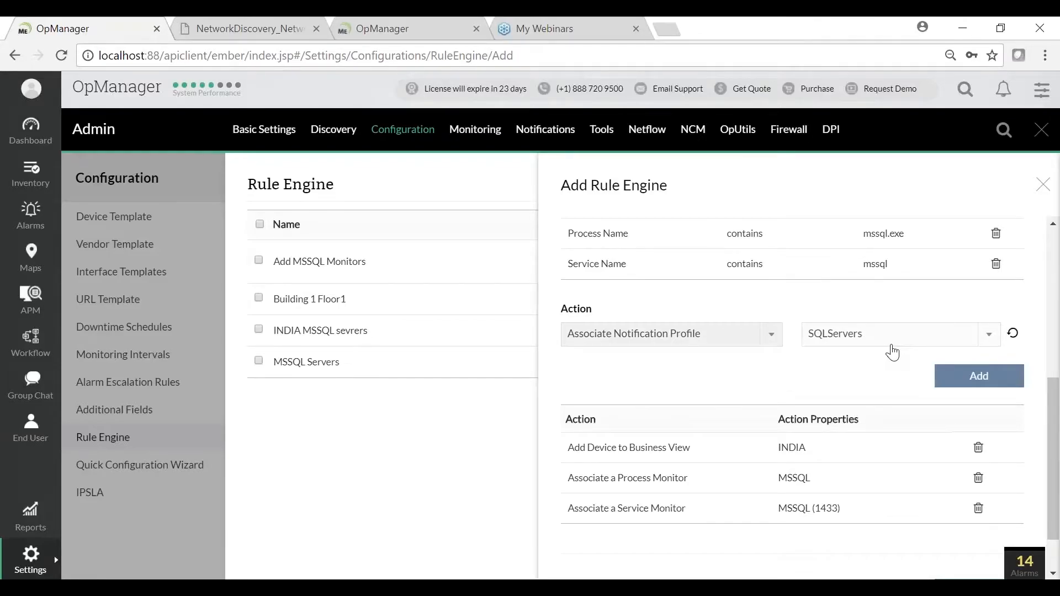
click(976, 374)
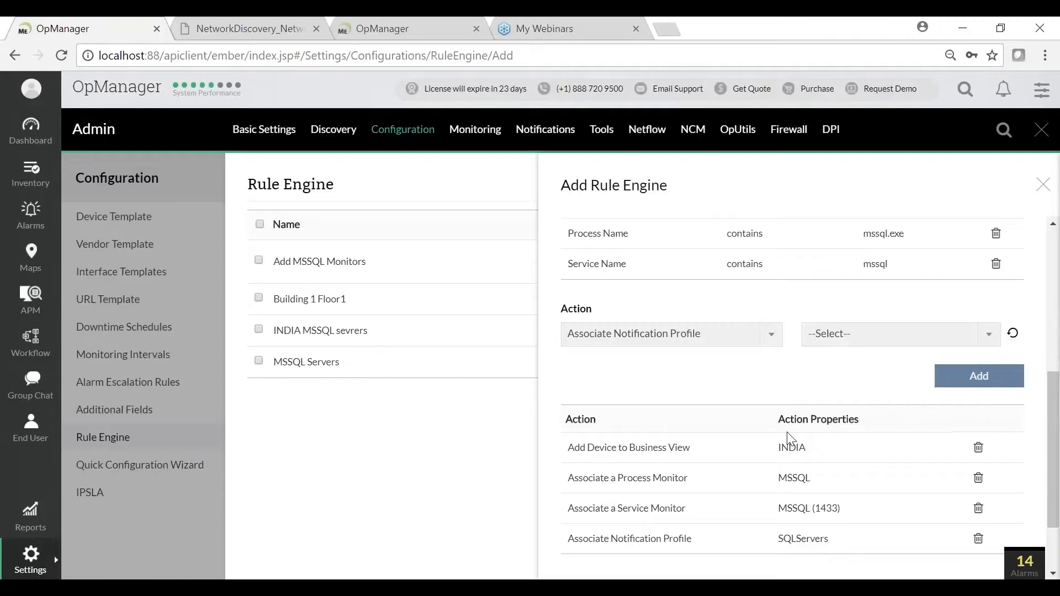
- Review the criteria and action lists defined for the new rule
scroll(723, 438, down, 2)
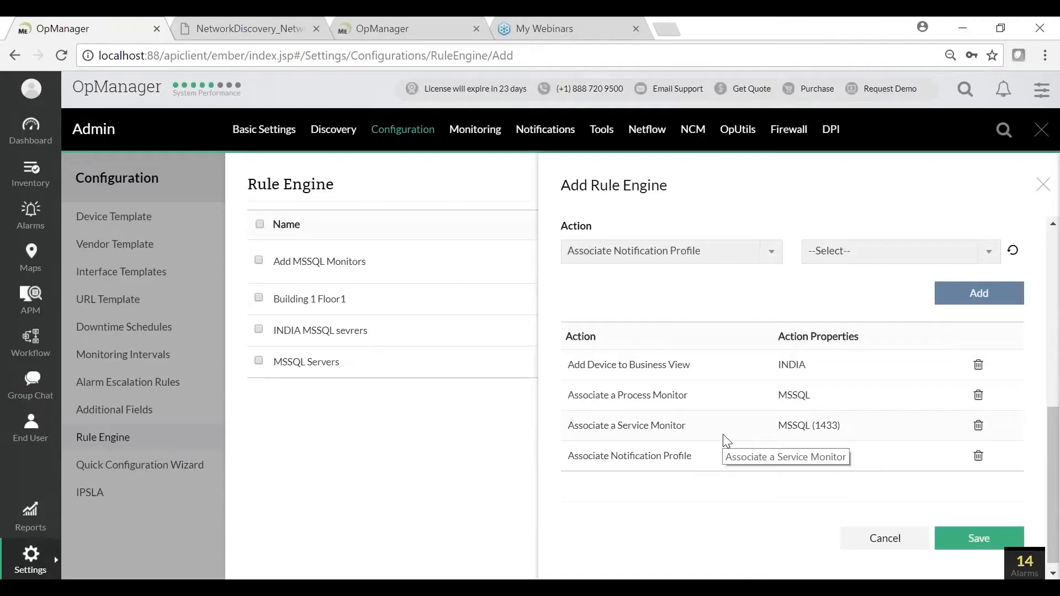
scroll(723, 439, up, 6)
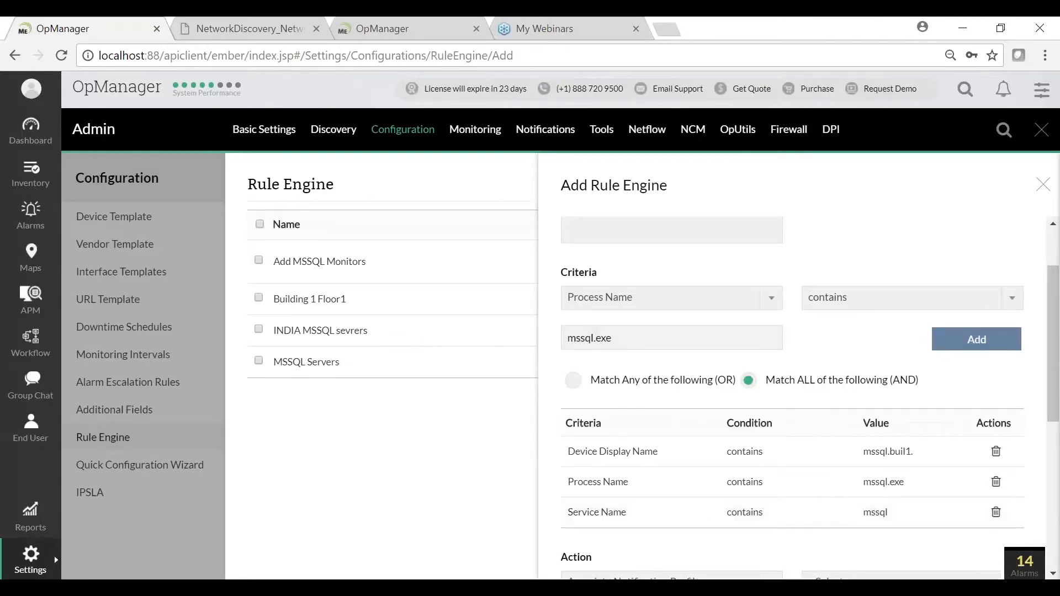
scroll(709, 326, down, 2)
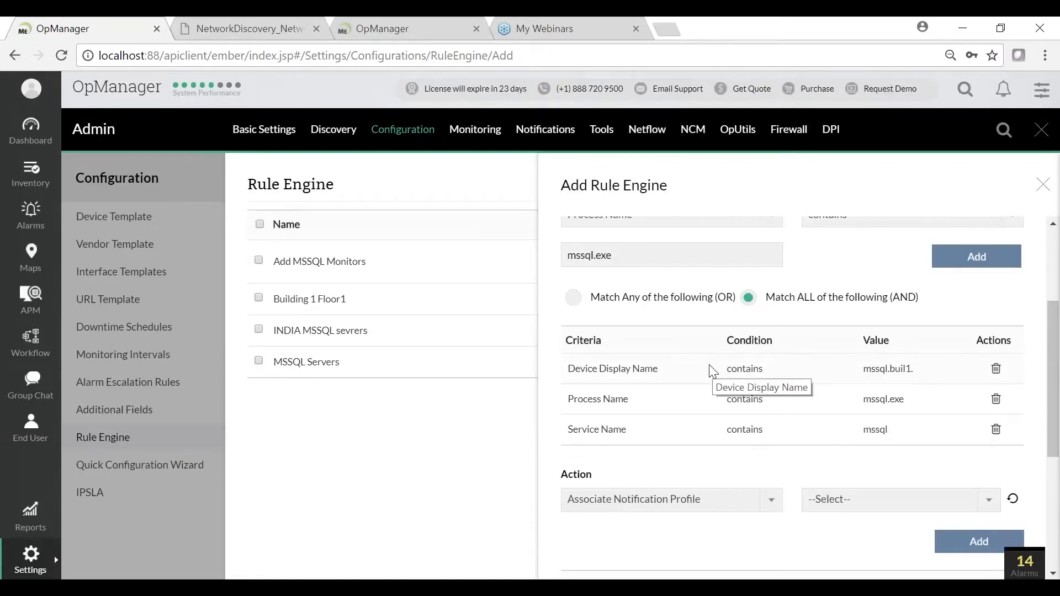
scroll(787, 399, up, 2)
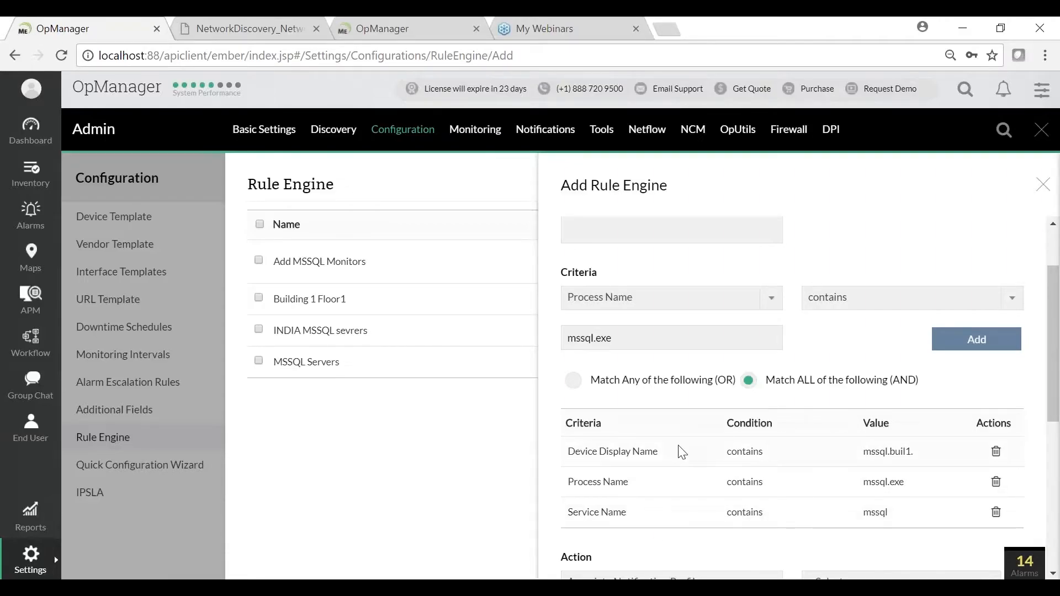
scroll(683, 452, down, 6)
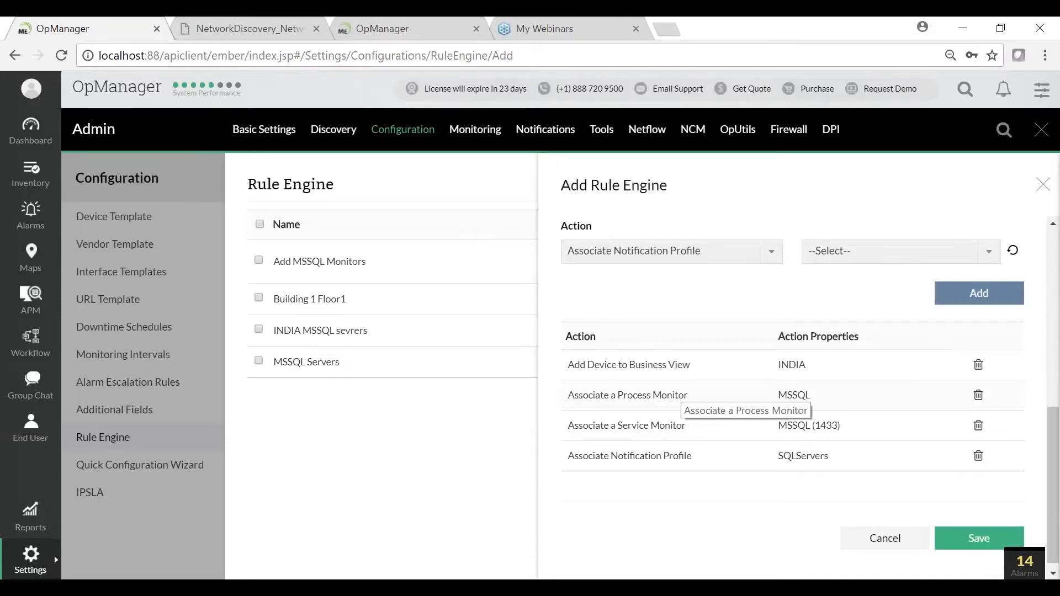
- Check the new SQLServersBuilding1 rule's settings and save it to the Rule Engine
scroll(682, 409, up, 6)
scroll(682, 409, down, 6)
click(966, 534)
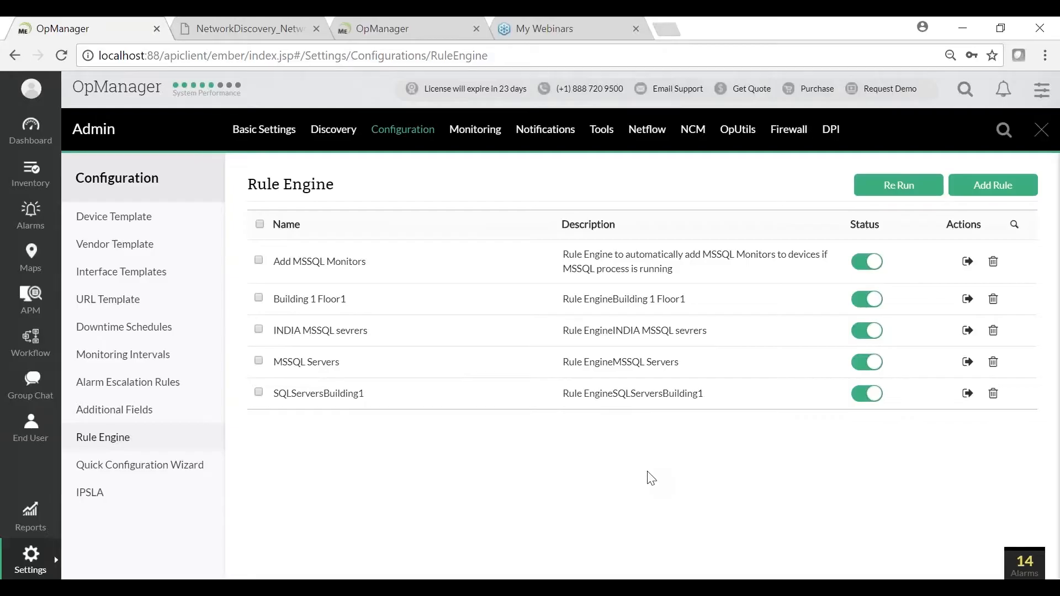
key(alt+Tab)
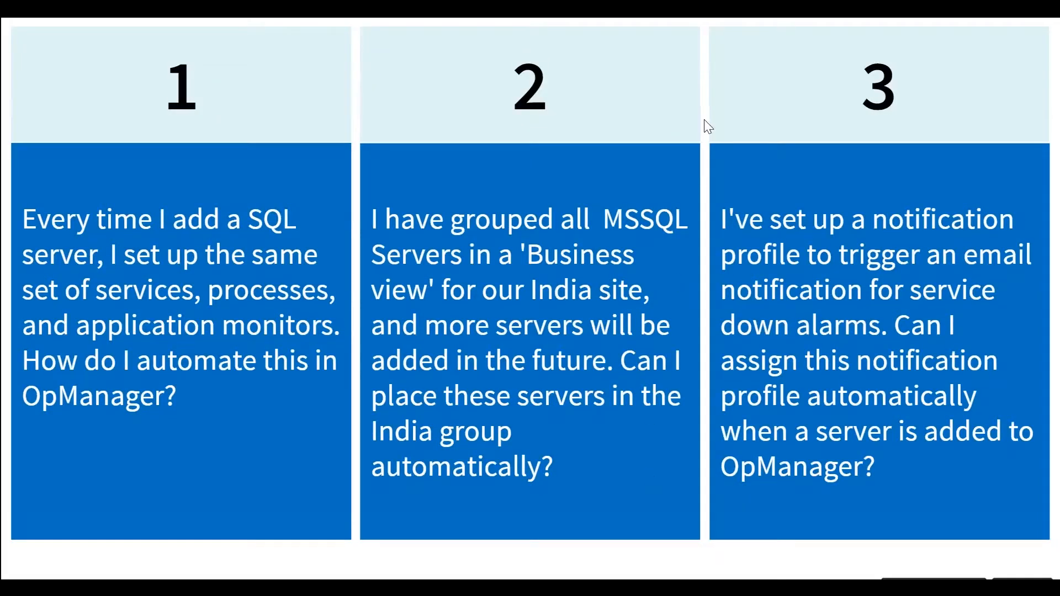
click(691, 181)
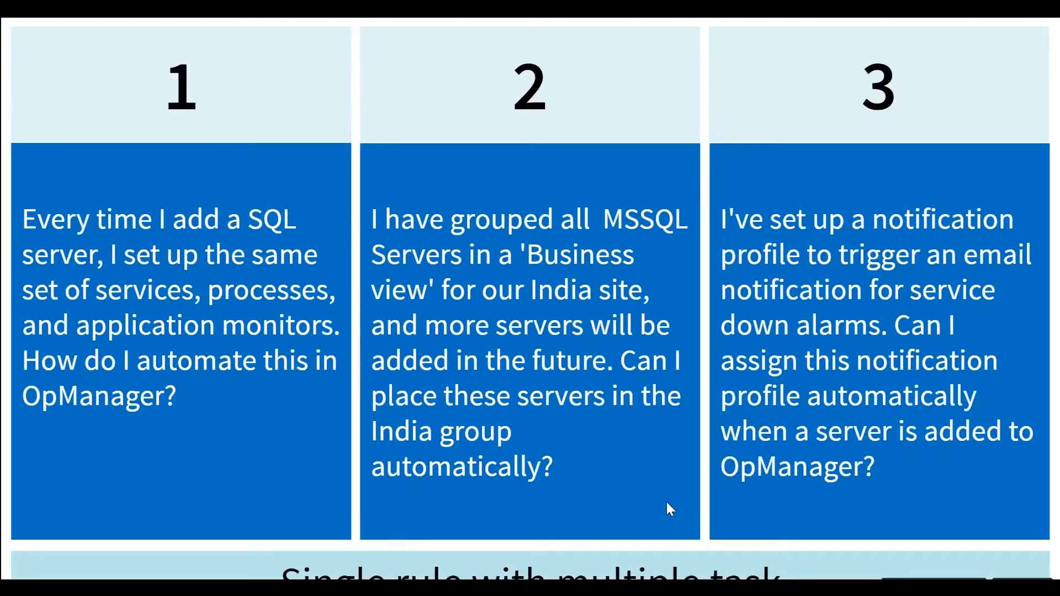
click(745, 165)
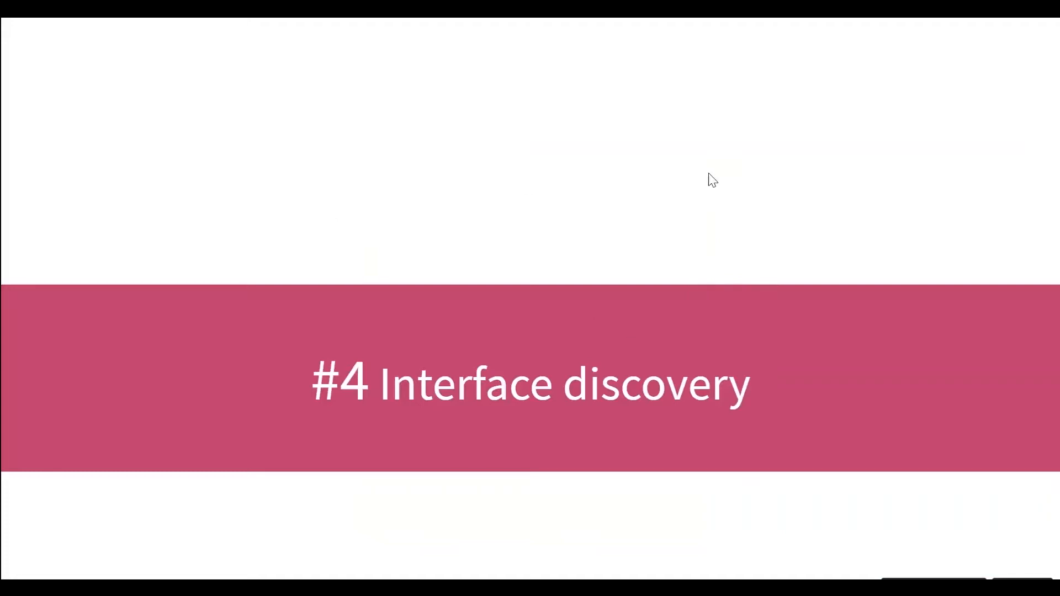
click(704, 210)
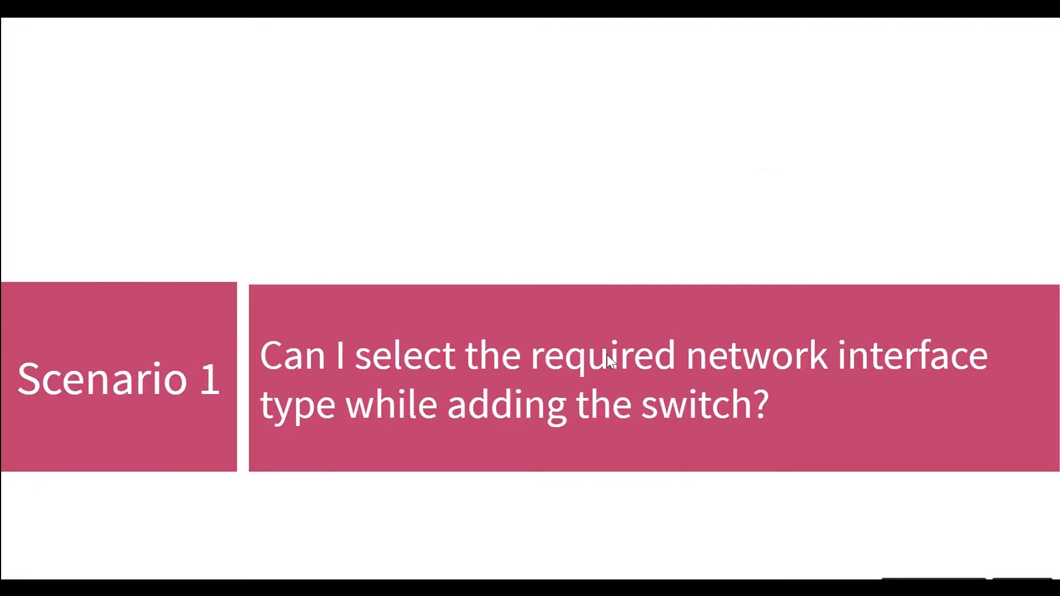
- Switch to the other OpManager window and enable interface discovery in its discovery wizard, dismissing the event notification
key(alt+Tab)
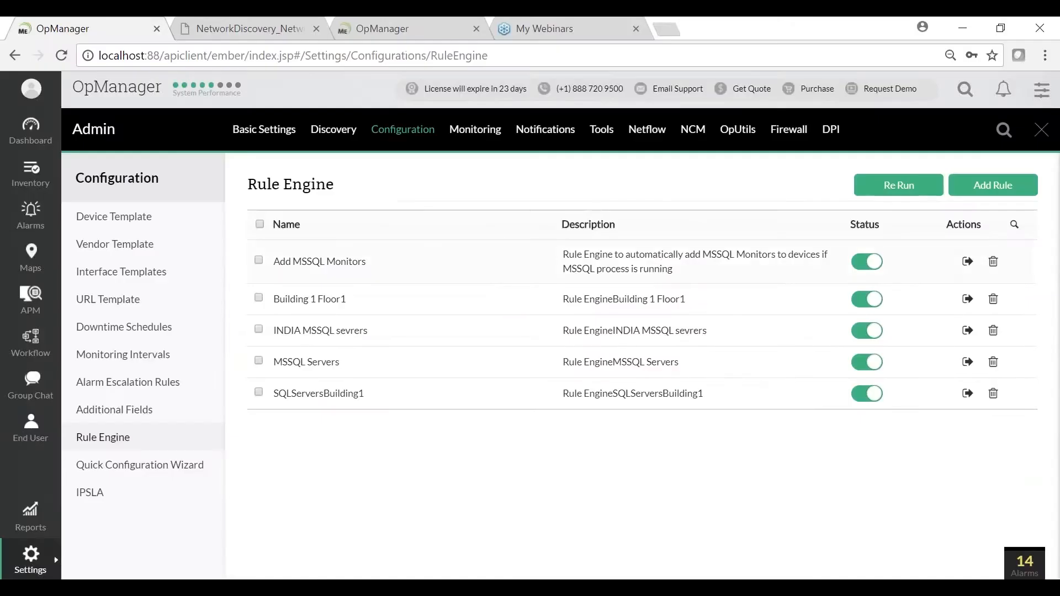
key(alt+Tab)
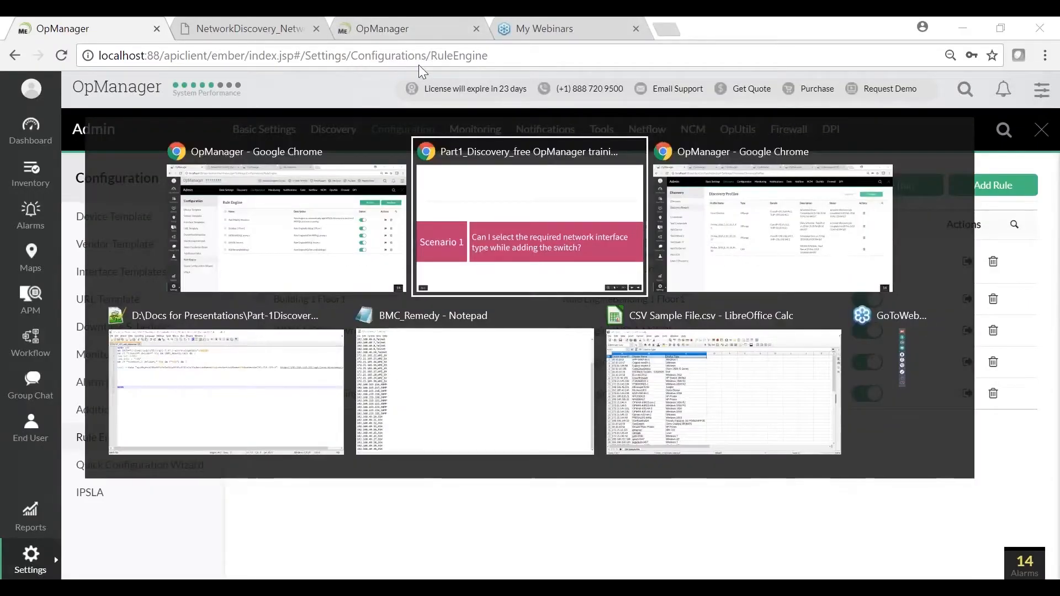
click(506, 16)
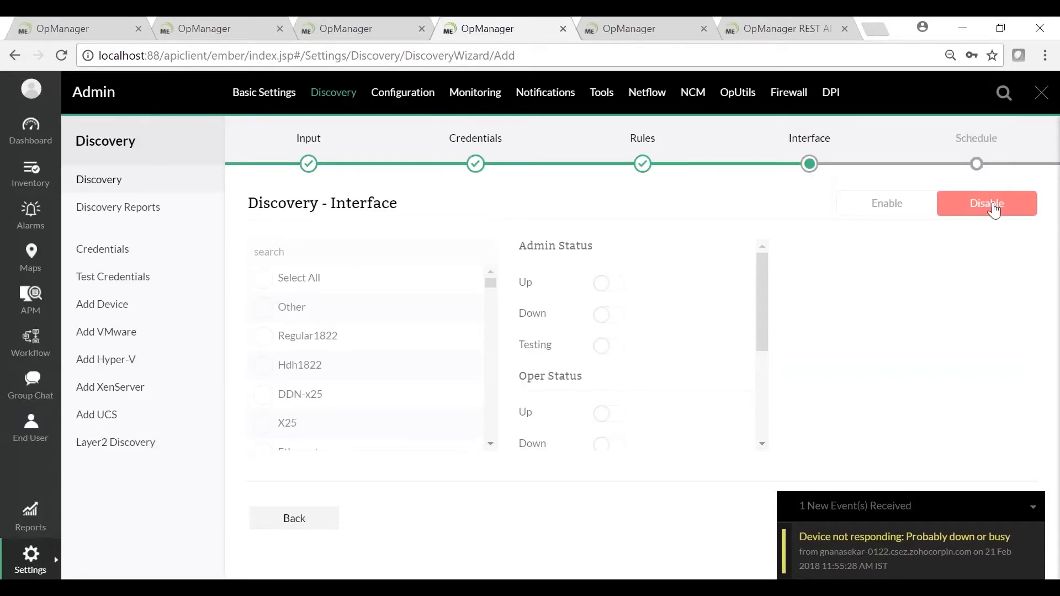
click(905, 211)
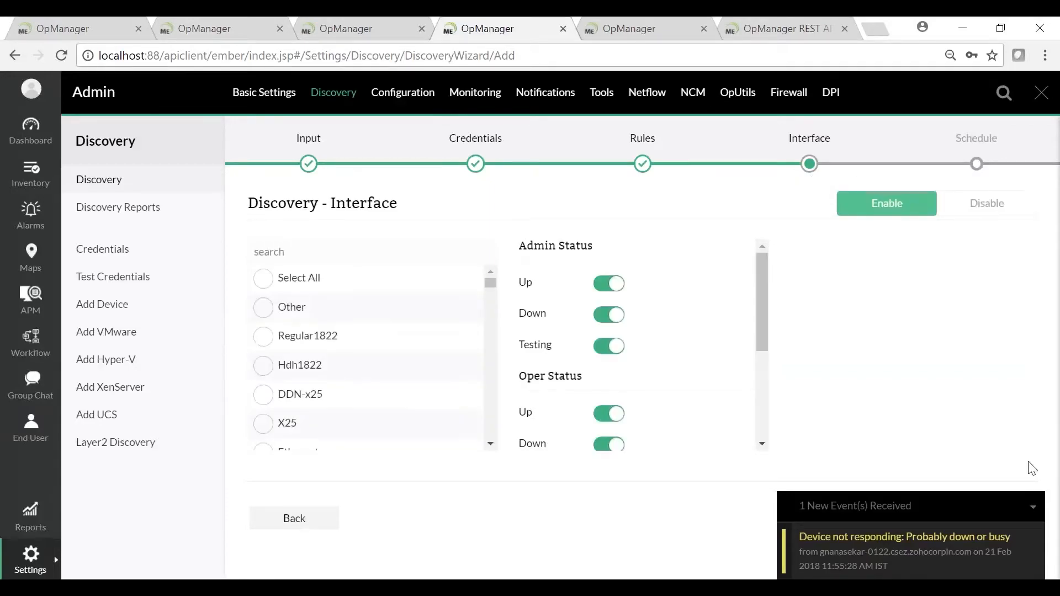
click(1031, 505)
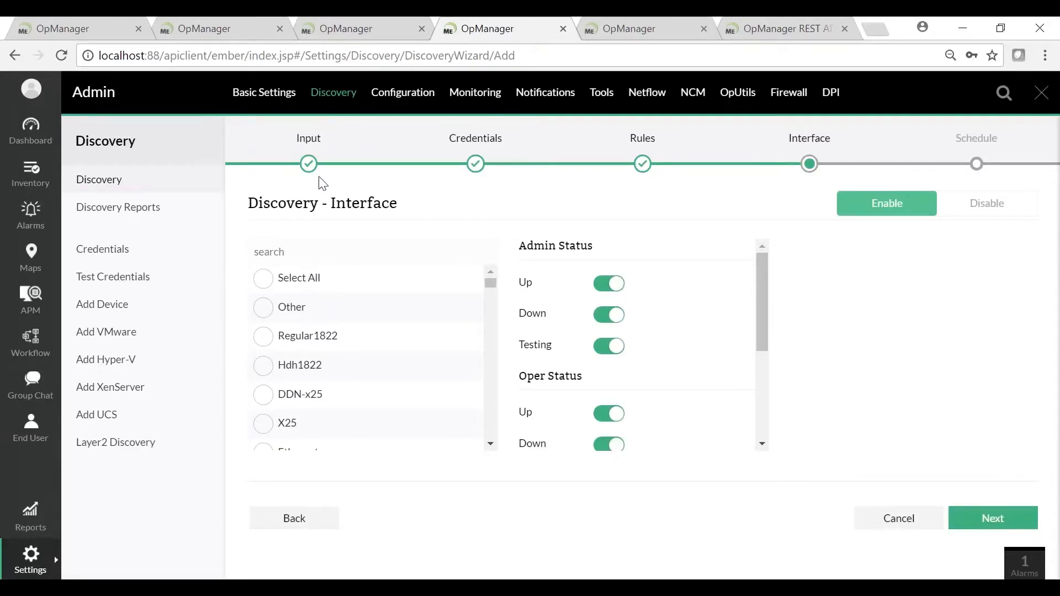
- Select the Ethernet interface type and turn off the Down and Testing admin statuses
scroll(307, 331, down, 3)
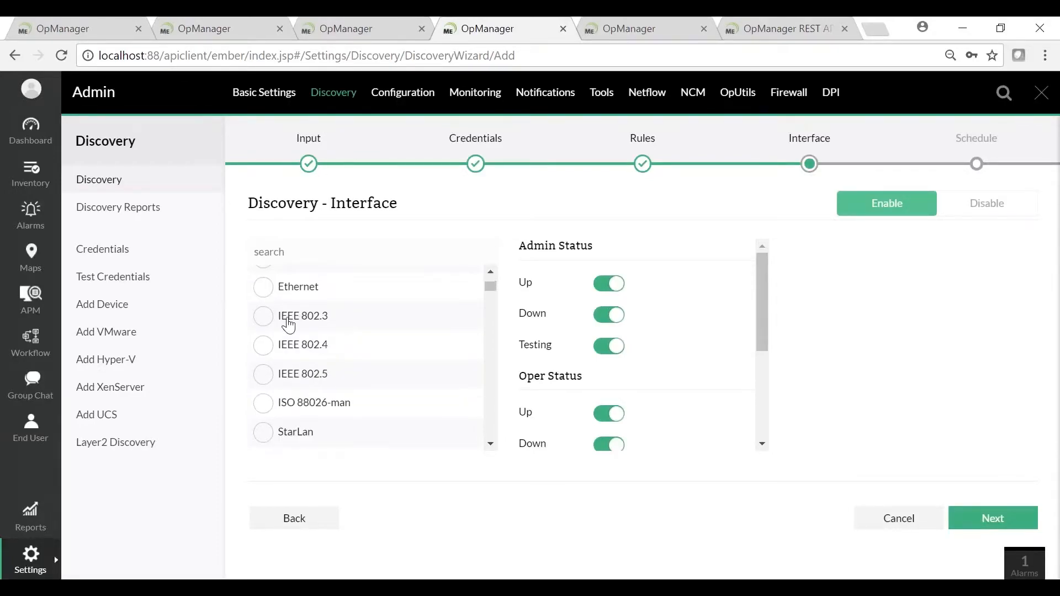
click(269, 290)
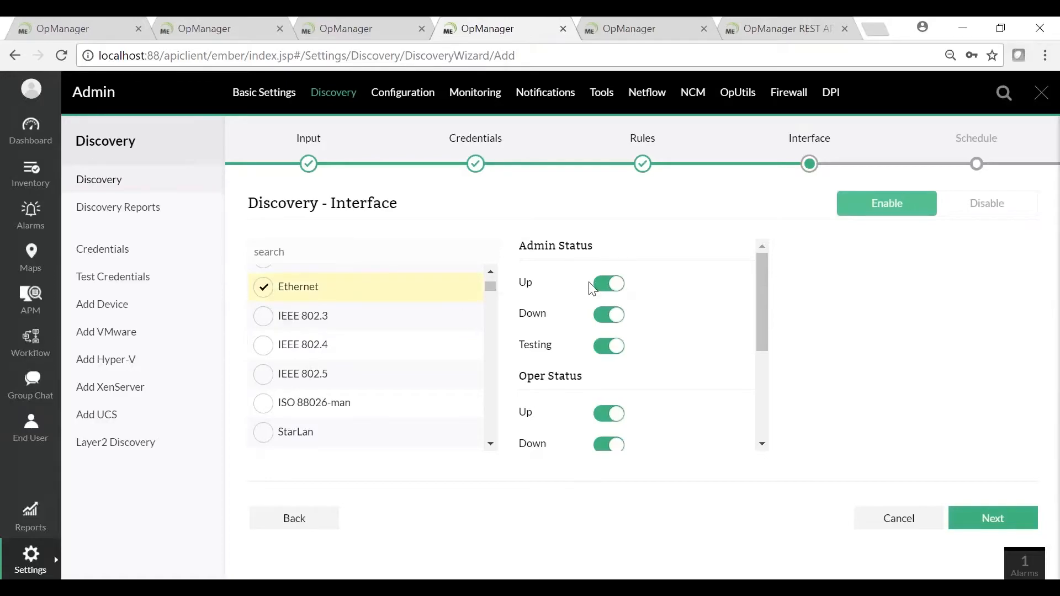
click(616, 315)
click(620, 348)
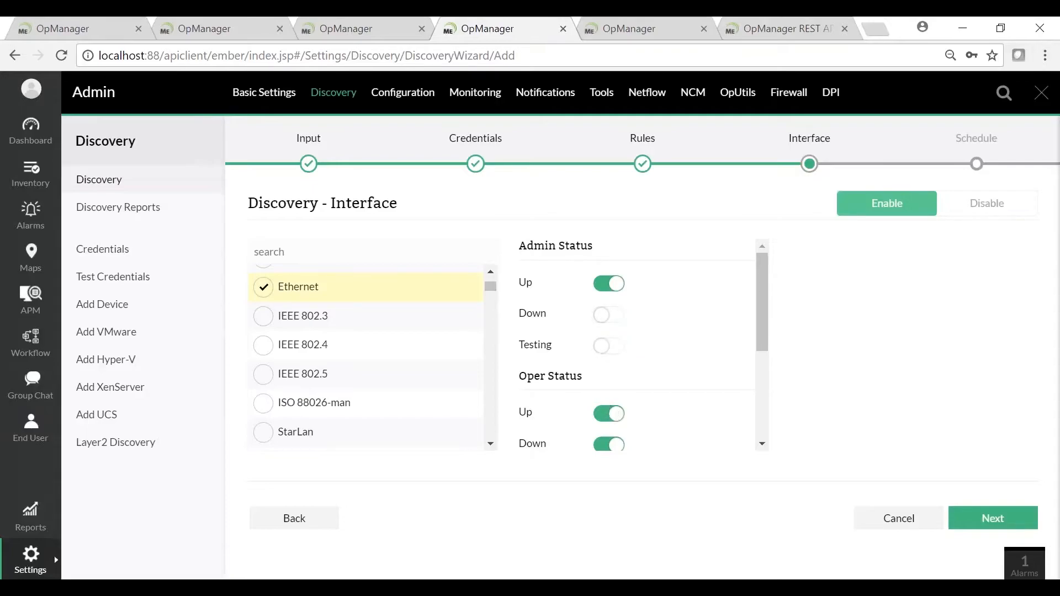
- Restrict the Oper Status filter to Up by turning off Down, Testing, Unknown, Dormant and the remaining statuses
click(615, 448)
drag(762, 316, 764, 363)
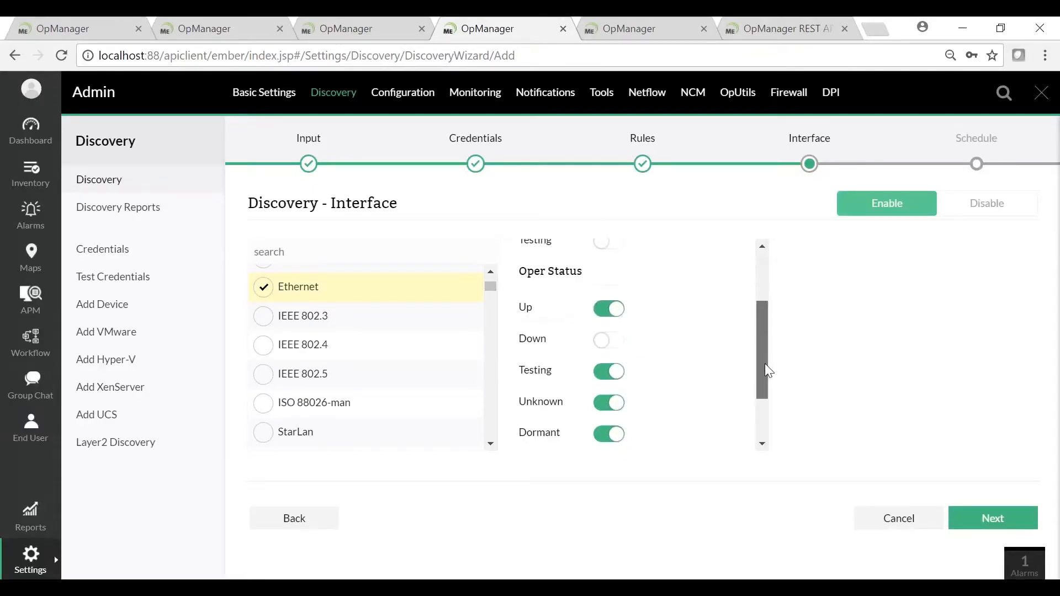
click(618, 374)
click(614, 405)
click(611, 435)
drag(764, 361, 762, 425)
click(610, 382)
click(613, 415)
scroll(688, 390, up, 1)
scroll(689, 390, up, 3)
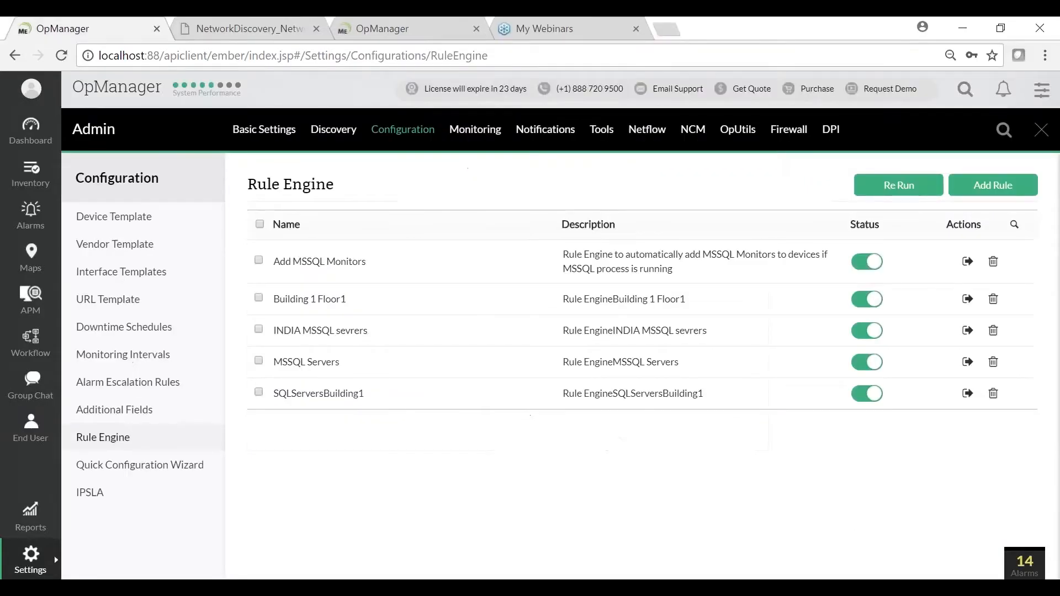
key(alt+Tab)
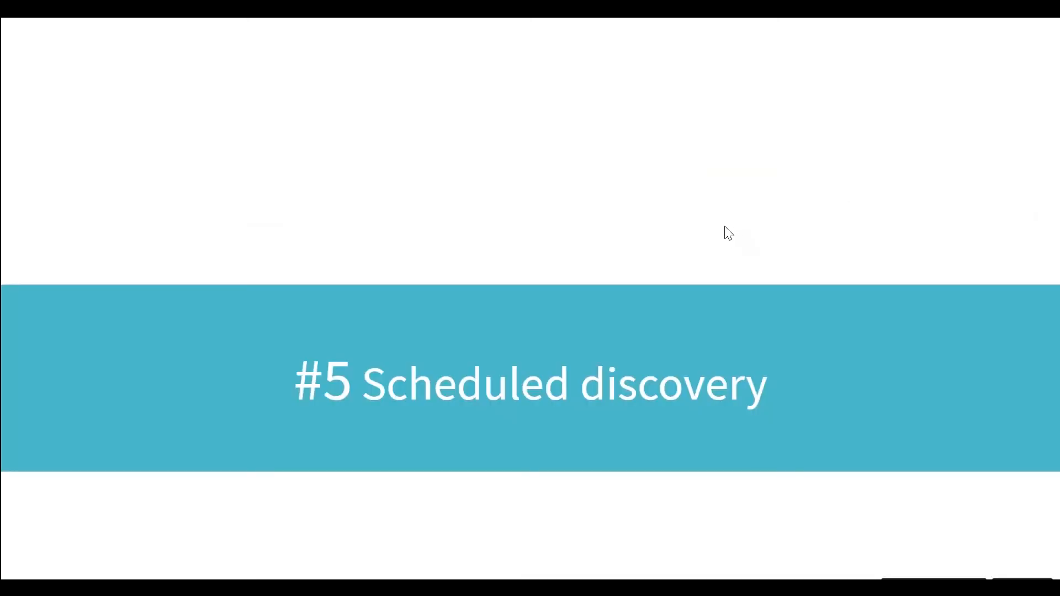
click(723, 224)
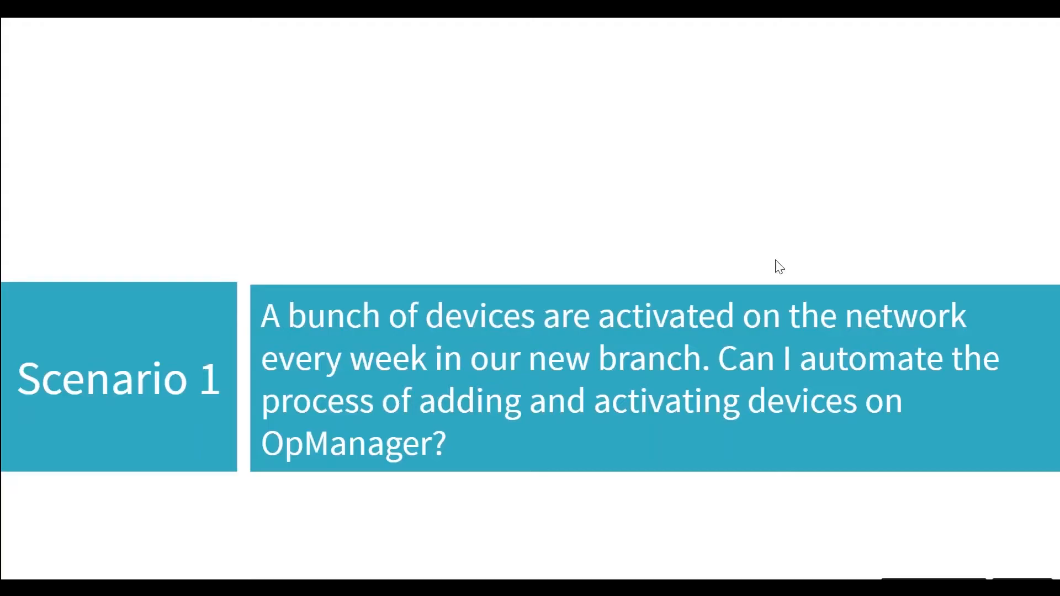
- Switch to the other OpManager window and show the discovery wizard that is at its Schedule stage
key(alt+Tab)
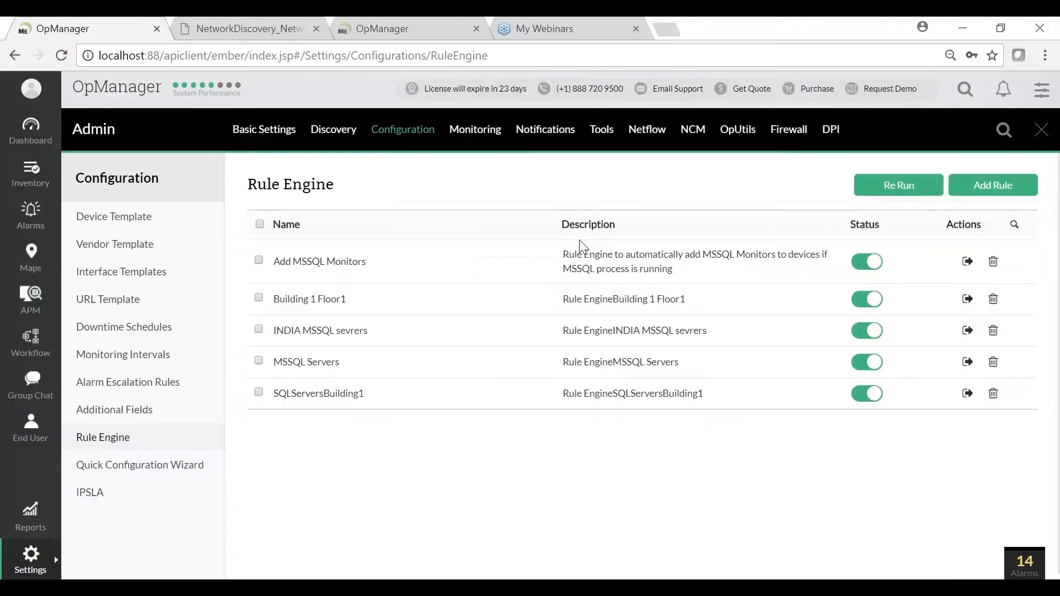
key(alt+Tab)
click(776, 213)
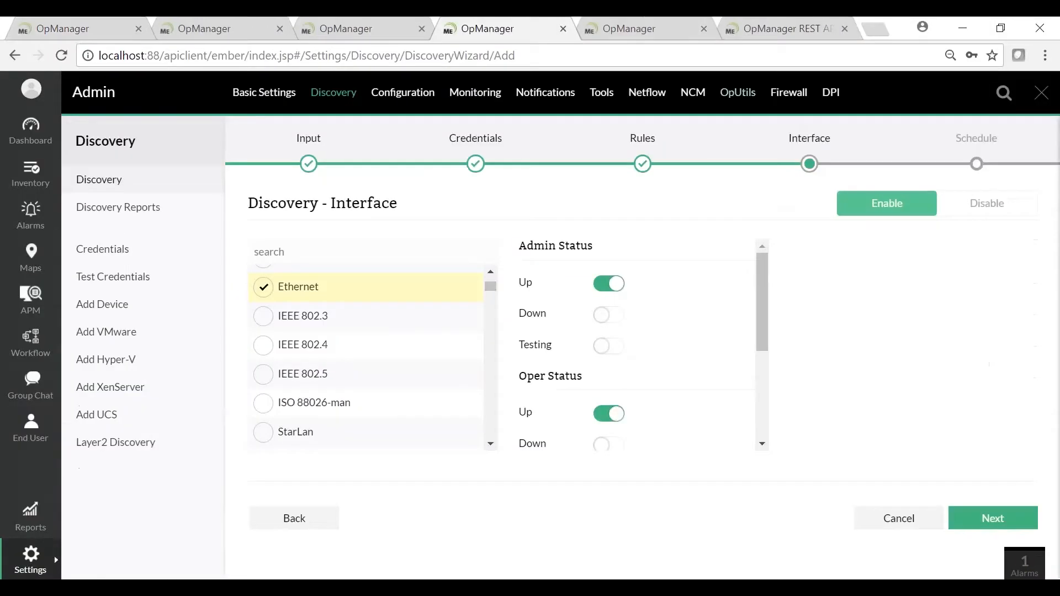
click(654, 22)
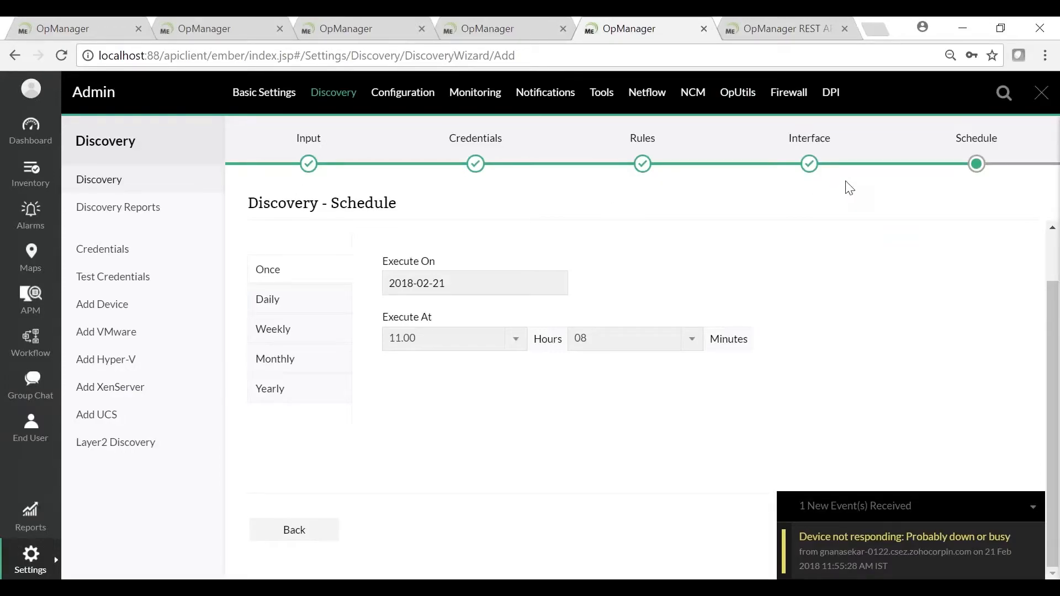
scroll(364, 276, up, 1)
scroll(381, 259, down, 1)
scroll(402, 249, up, 2)
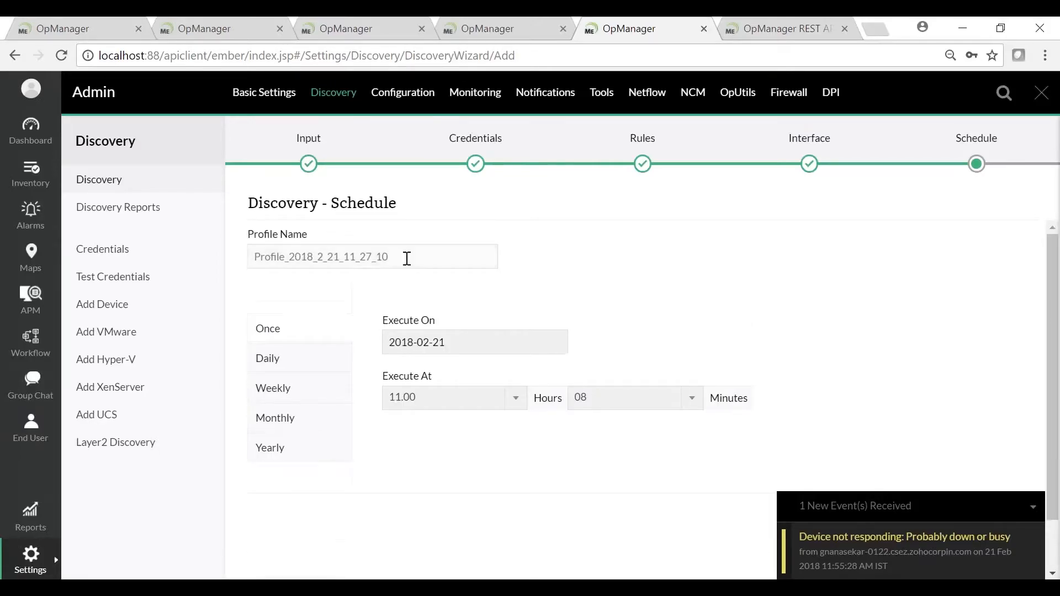
- Name the discovery profile Building1
click(407, 259)
text(Building 1)
key(BackSpace)
key(BackSpace)
text(1)
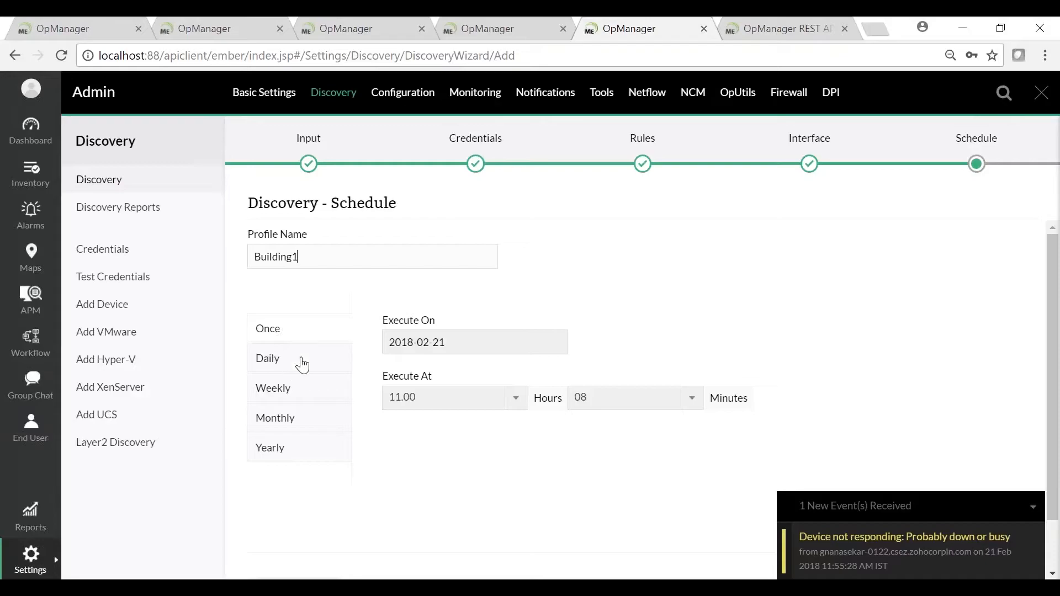
- Look through the weekly, monthly and yearly options for scheduling the discovery
click(298, 389)
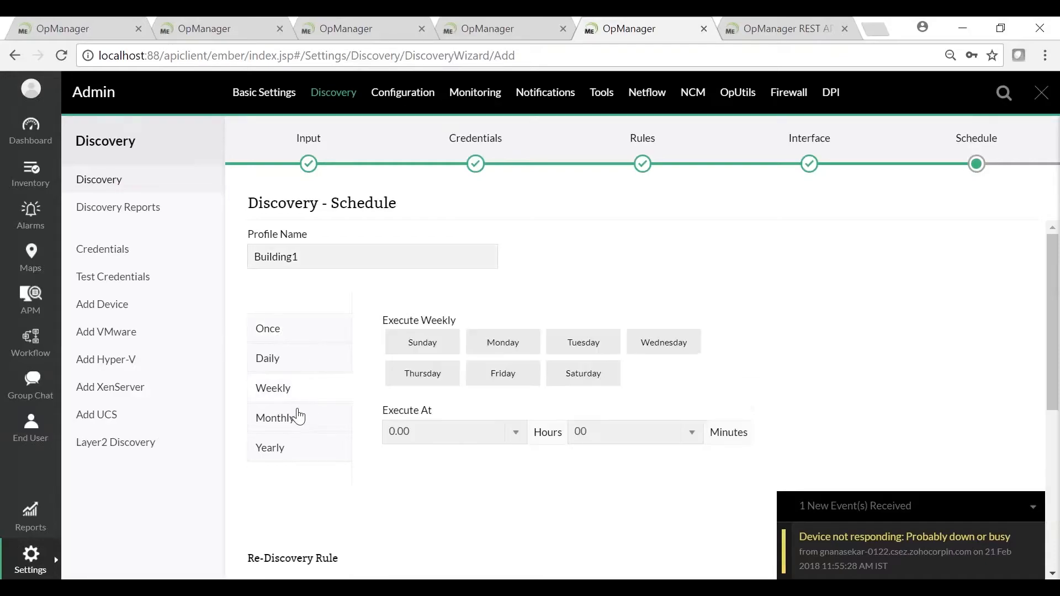
click(296, 421)
click(281, 447)
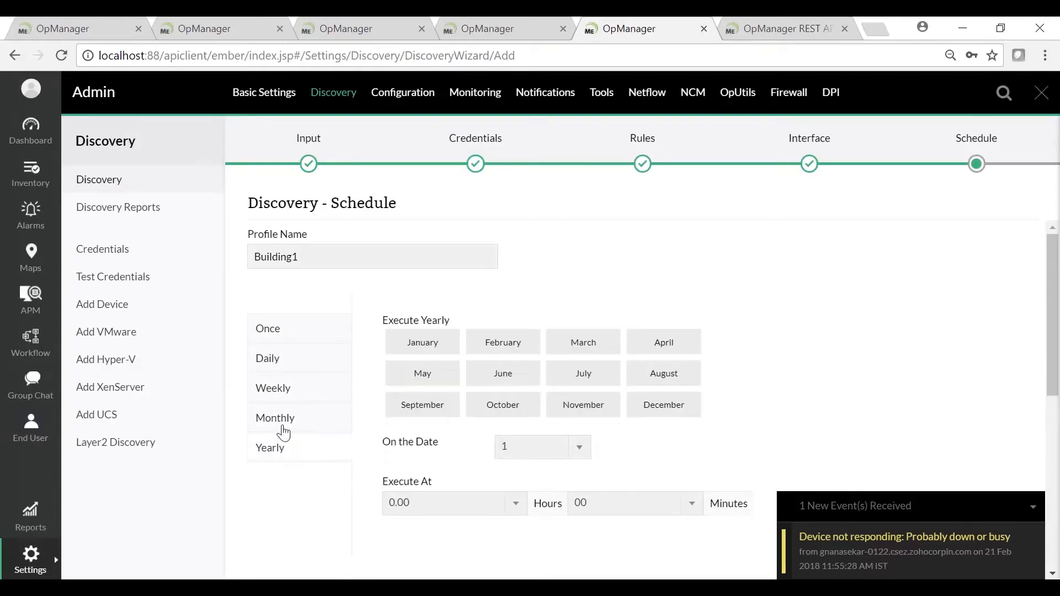
- Schedule the Building1 discovery to run daily at 9.00 hours
click(281, 366)
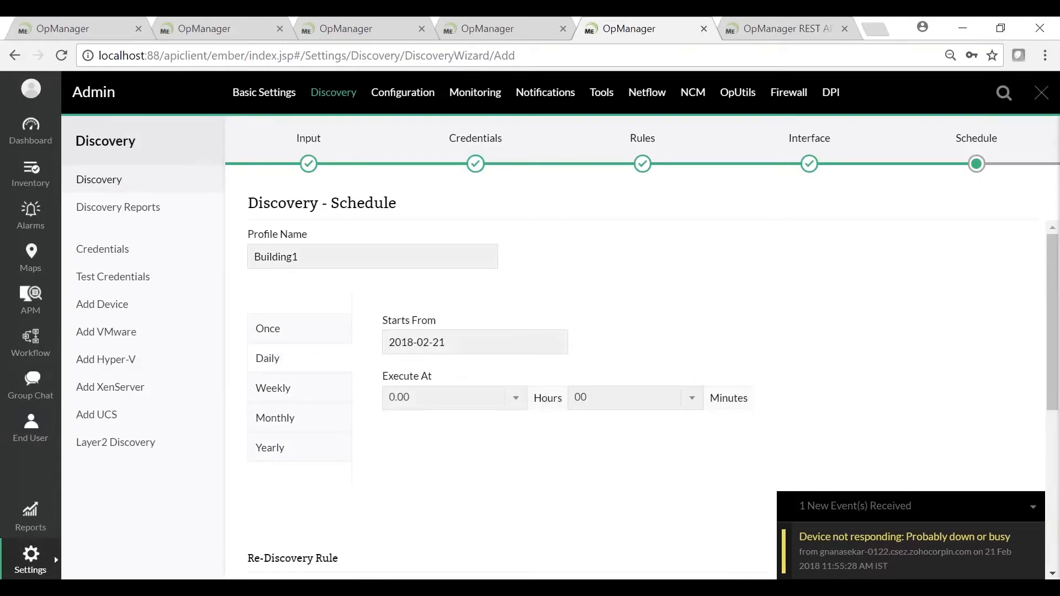
click(496, 401)
scroll(450, 359, down, 3)
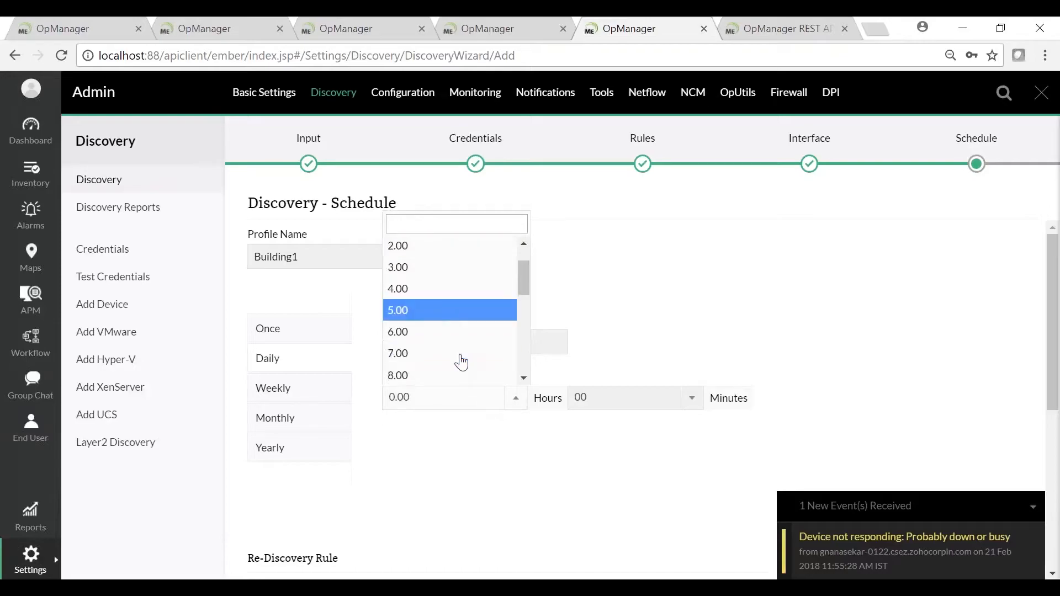
click(444, 361)
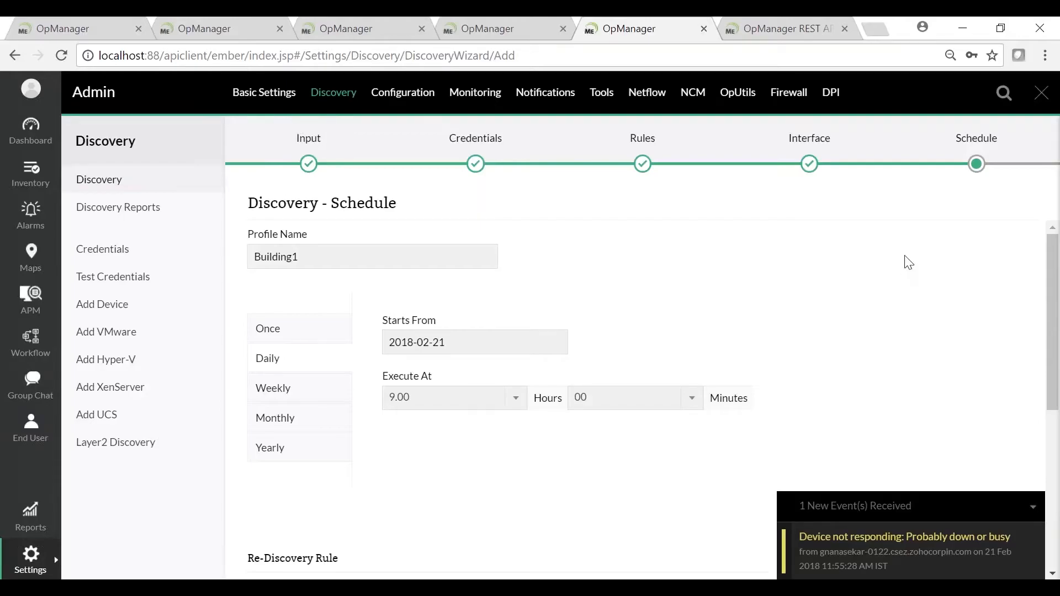
- Review the Re-Discovery Rule settings and the actions available when a new device is found
scroll(816, 304, down, 3)
scroll(784, 298, down, 3)
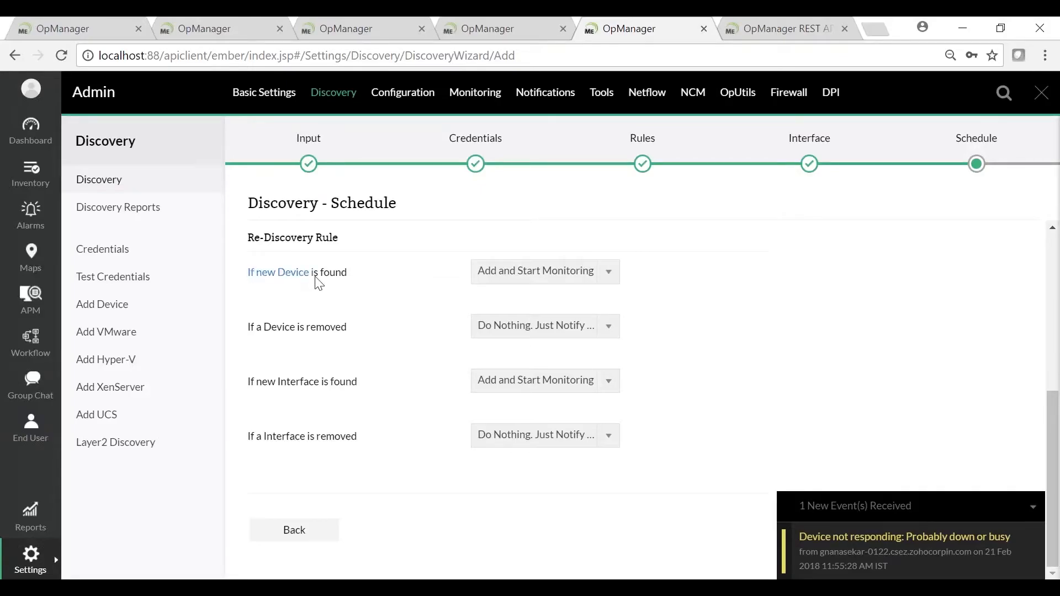
click(532, 283)
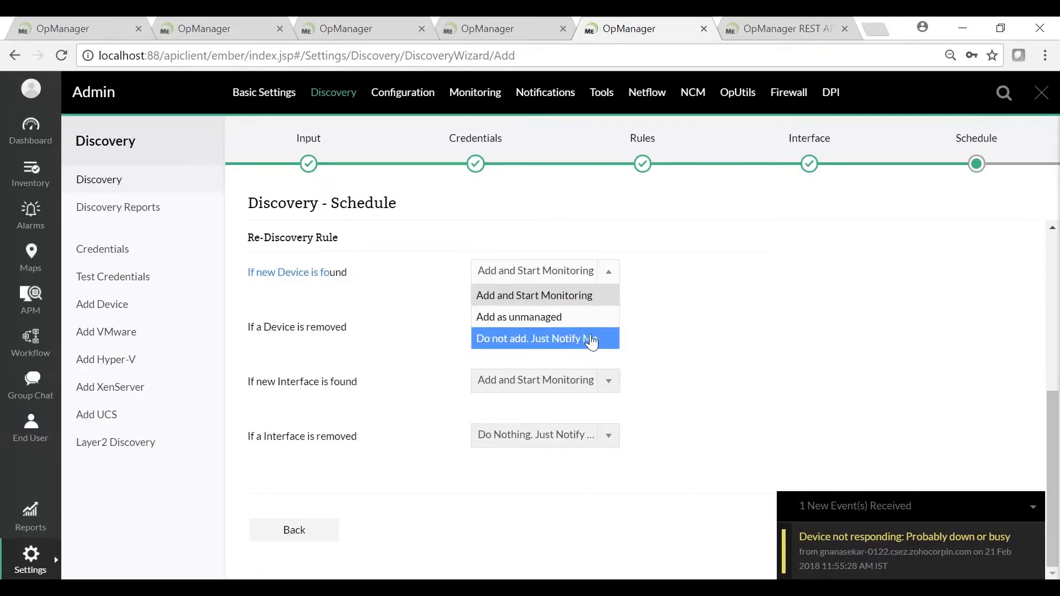
click(732, 277)
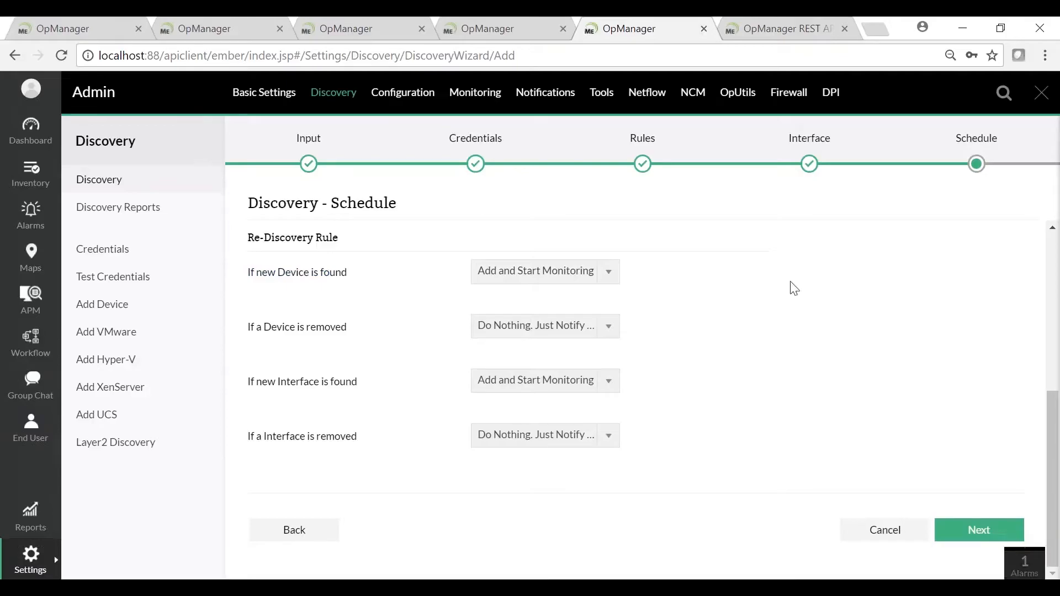
scroll(635, 317, up, 5)
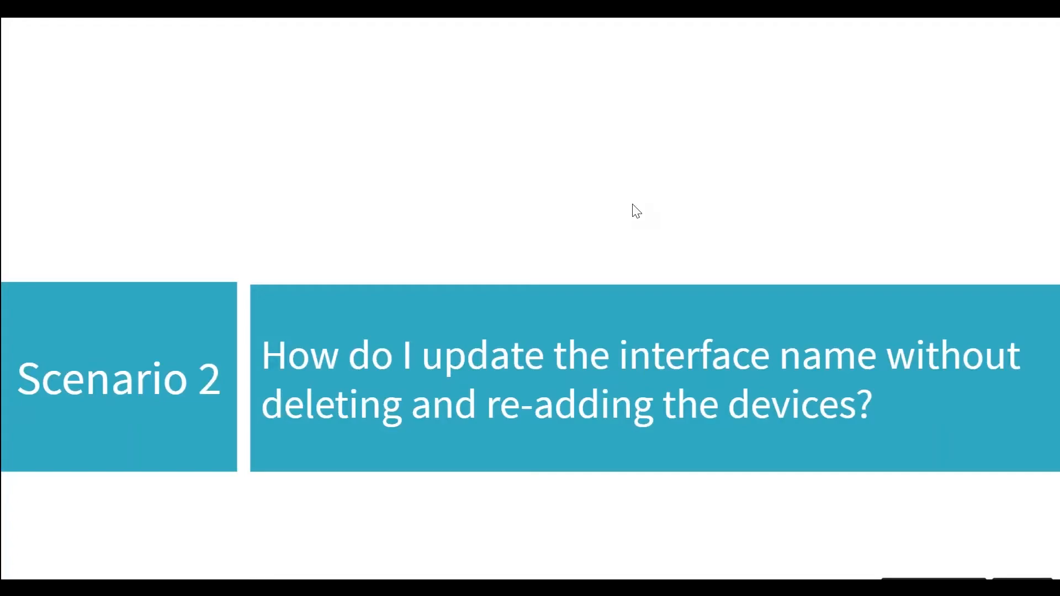
- Switch to the OpManager window showing the Rule Engine and open the discovery wizard there
key(alt+Tab)
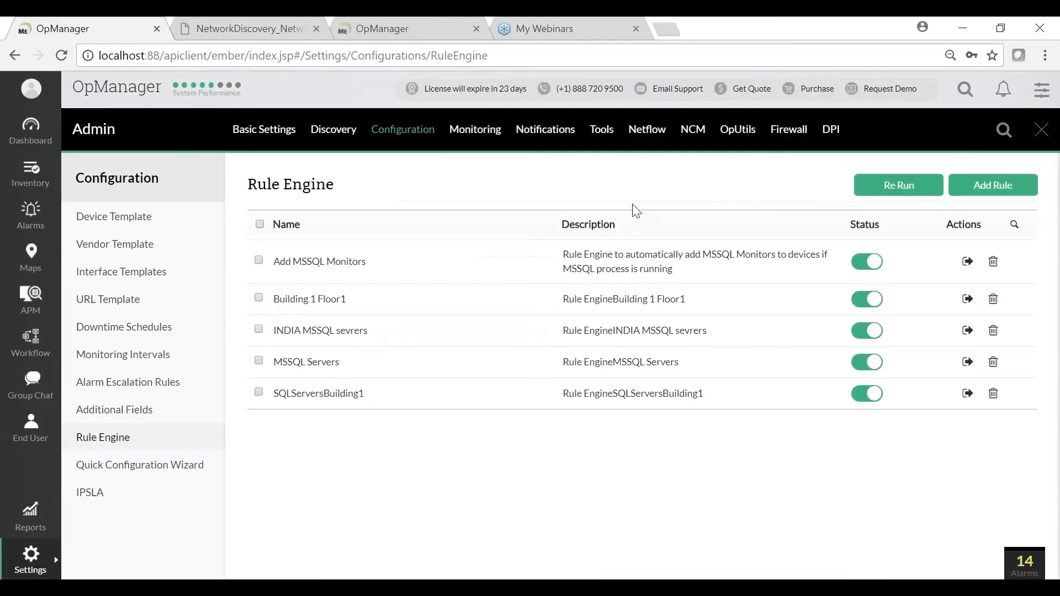
click(413, 25)
click(127, 28)
click(336, 131)
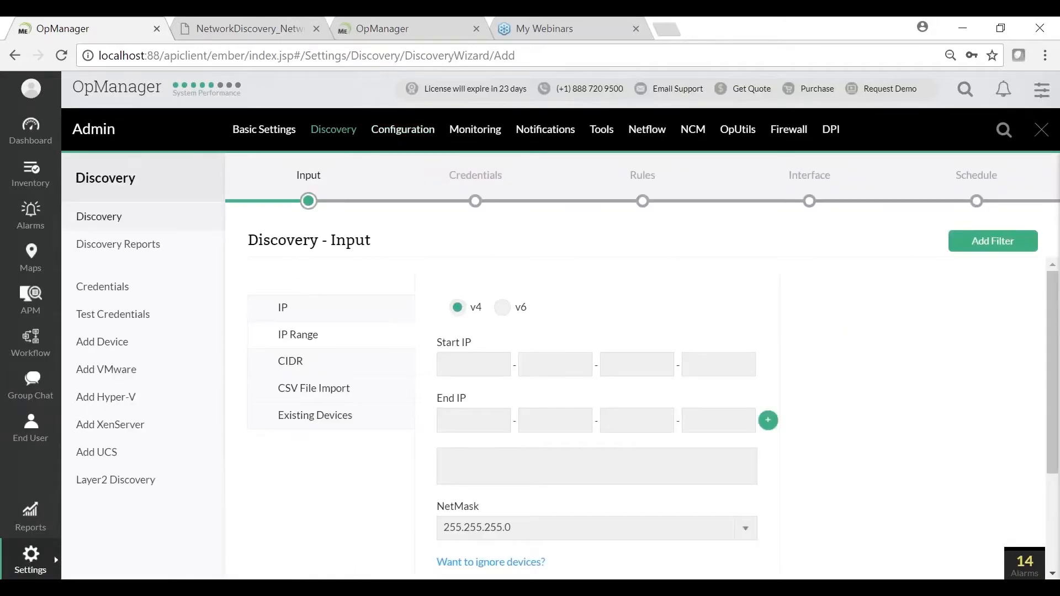
- Choose existing devices as the discovery input, select all entries under Devices, and continue to the credentials stage
click(314, 420)
scroll(607, 302, down, 1)
scroll(605, 304, up, 1)
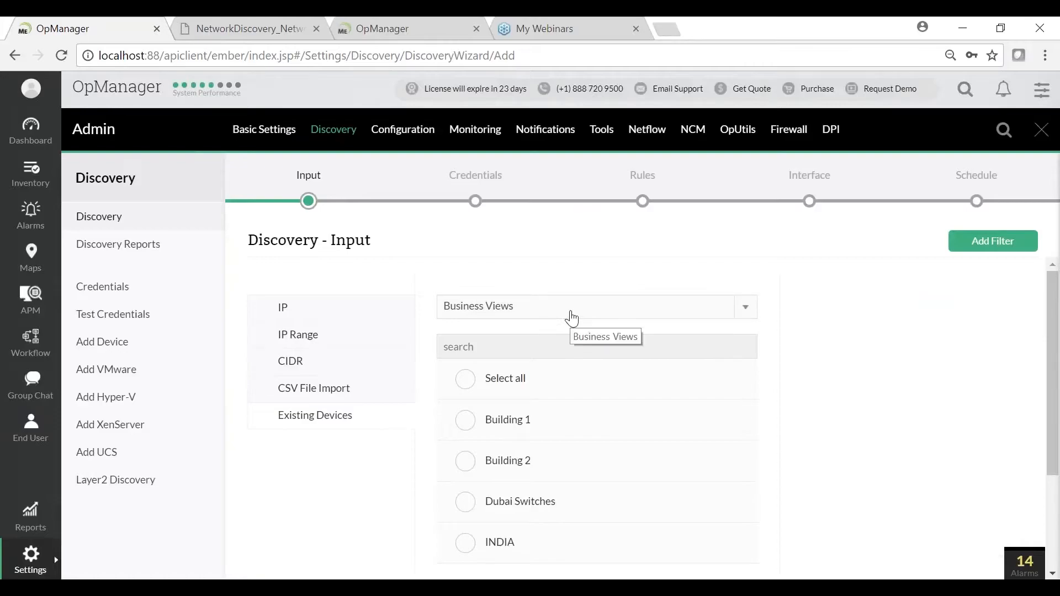
click(569, 311)
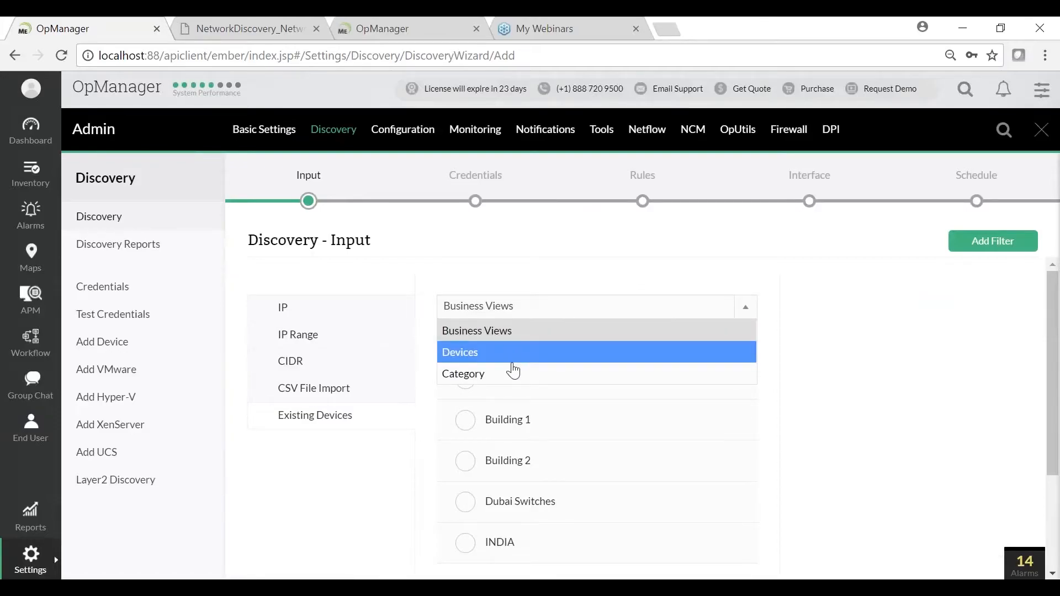
click(501, 357)
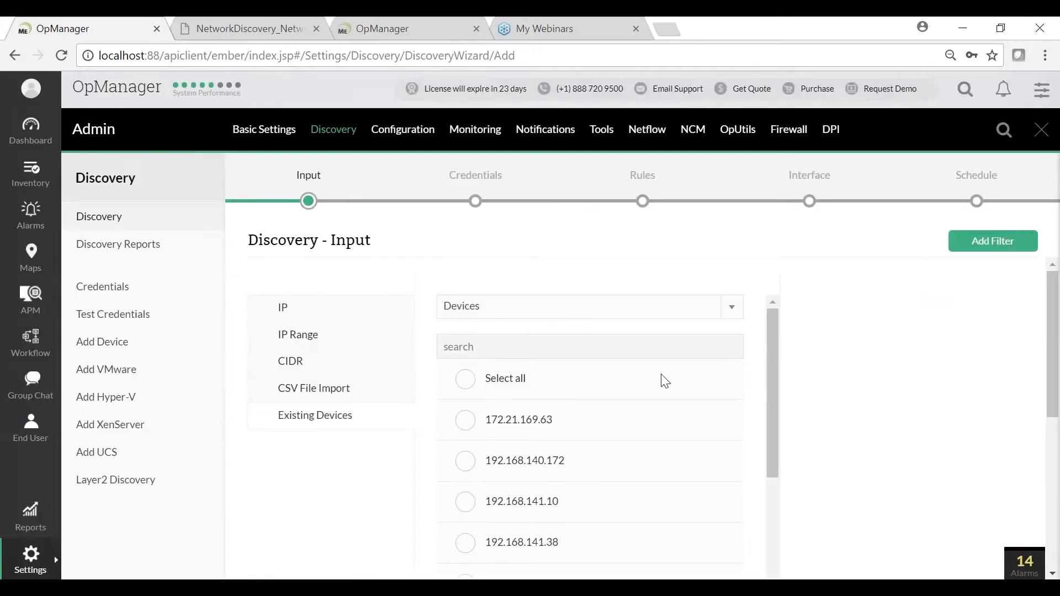
scroll(539, 425, down, 3)
scroll(525, 429, up, 2)
scroll(526, 430, up, 1)
click(462, 380)
scroll(883, 386, down, 5)
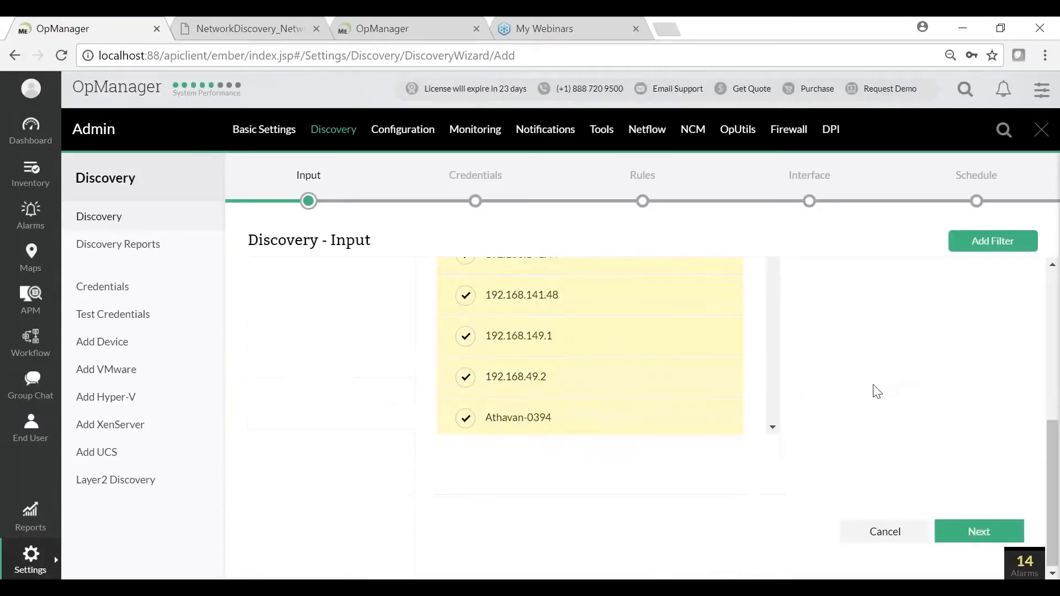
click(952, 531)
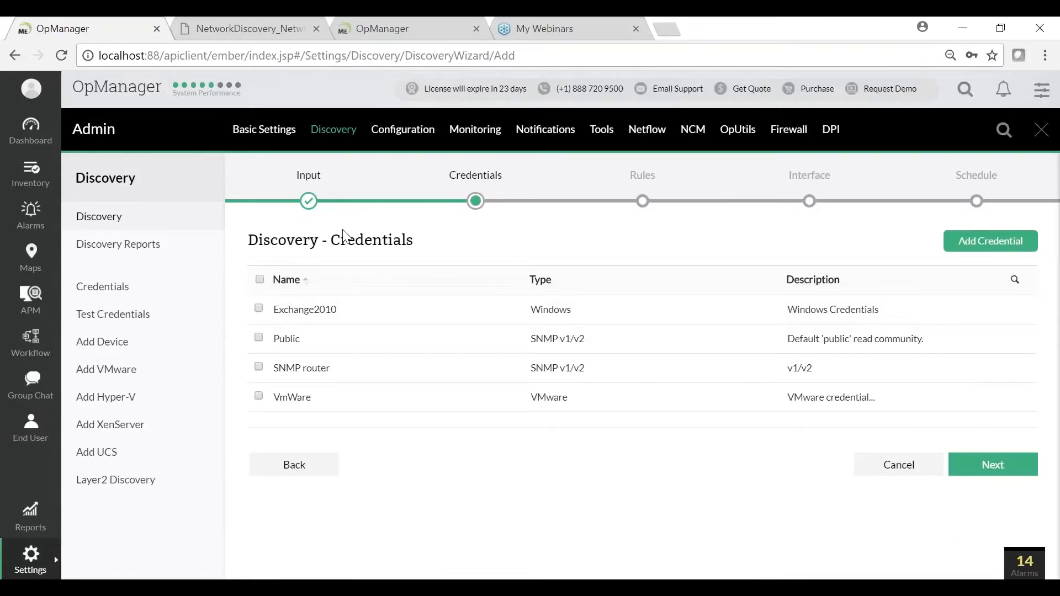
- Assign the Exchange2010 credential and the Building 1 Floor1 rule to the discovery, and proceed through the interface stage to scheduling
click(259, 310)
click(966, 465)
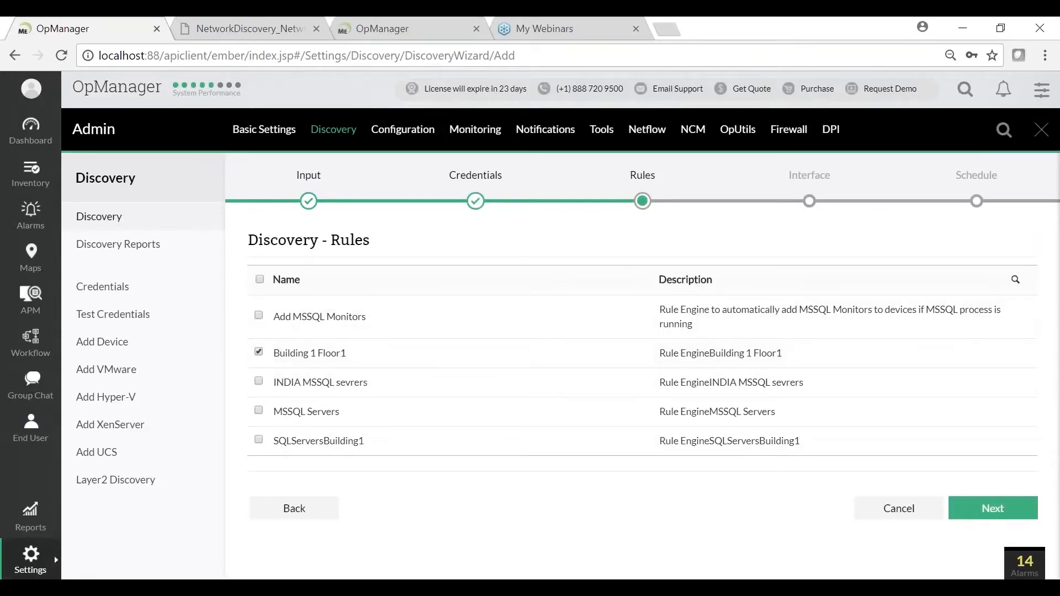
click(984, 512)
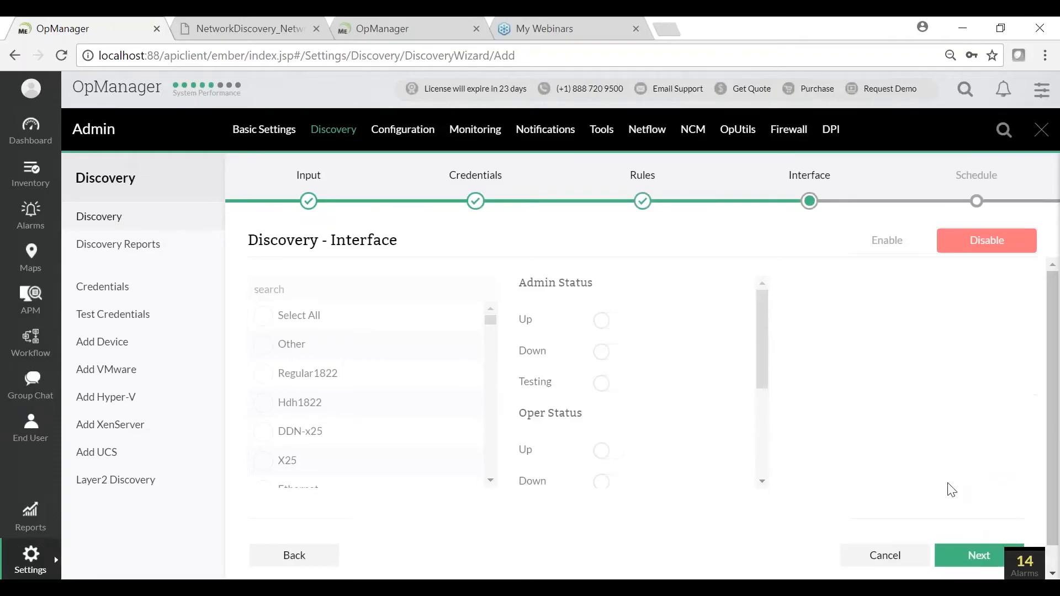
click(965, 554)
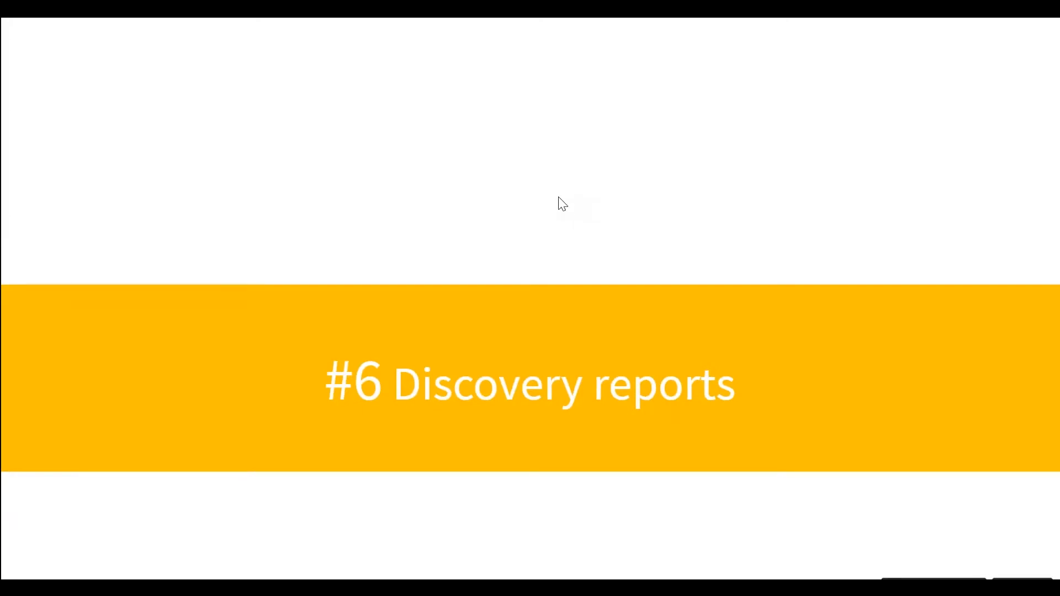
click(558, 197)
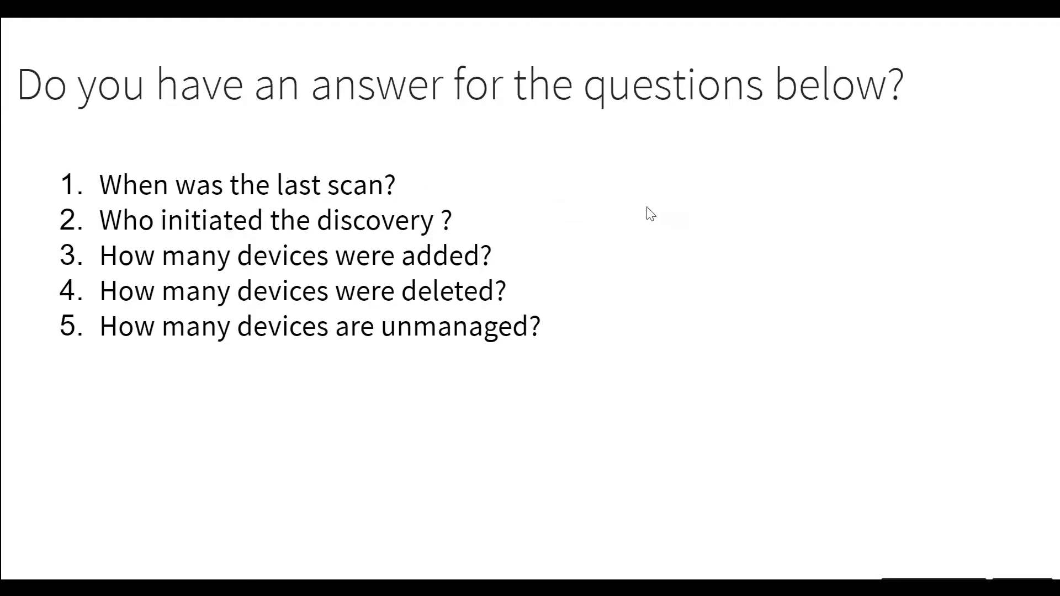
- Switch to OpManager and review the discovery profiles, the discovery reports and the Network Discovery Report PDF for Network2
key(alt+Tab)
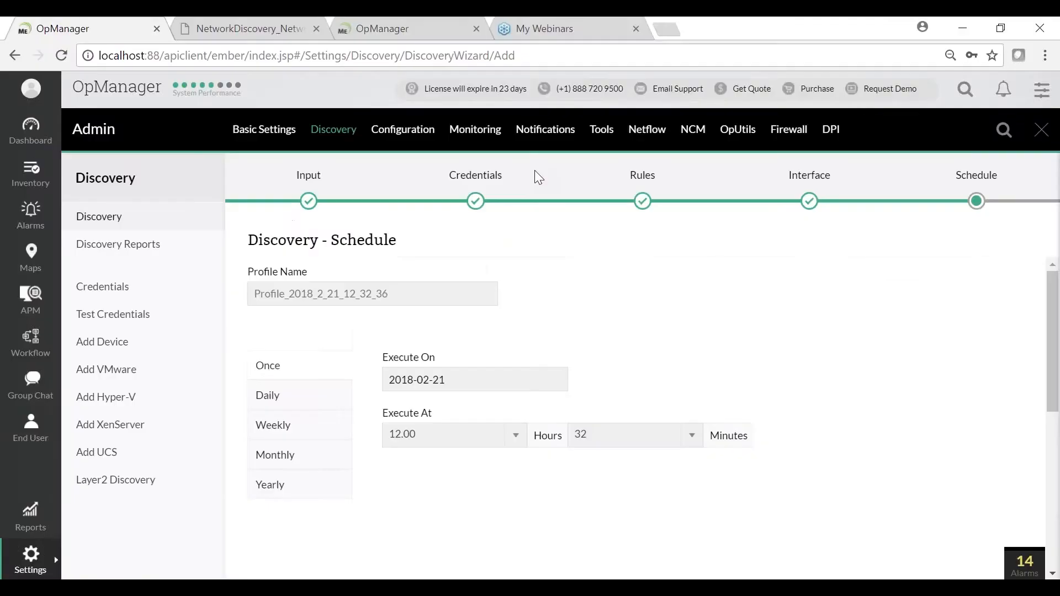
click(146, 247)
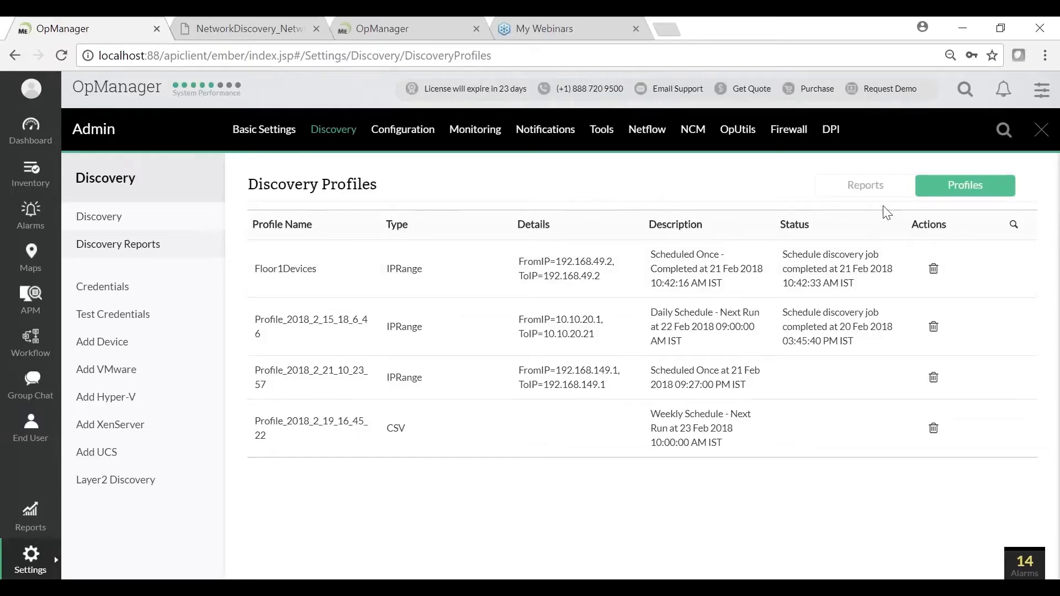
click(876, 191)
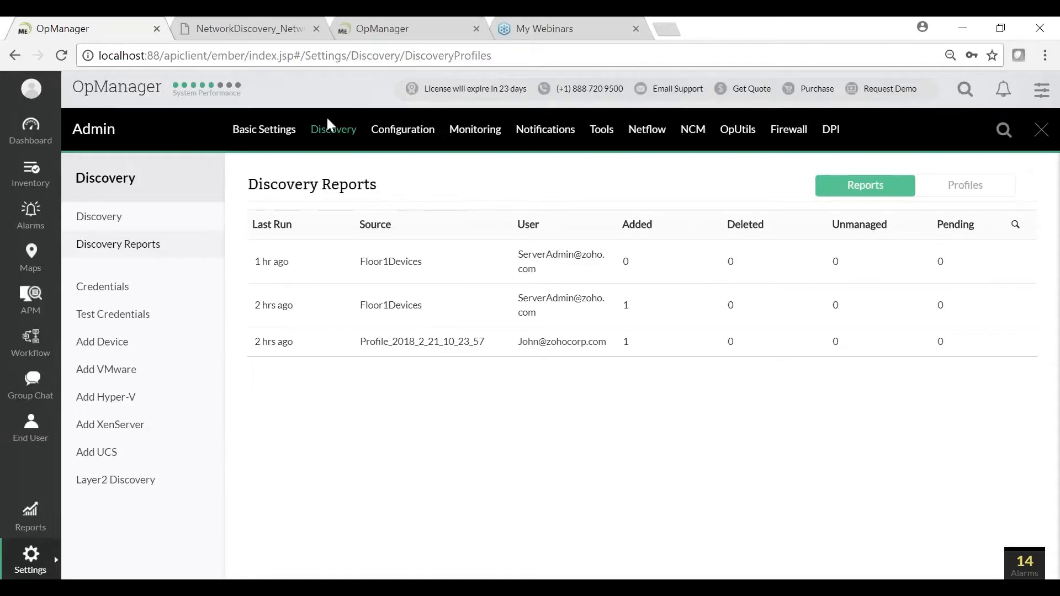
click(241, 25)
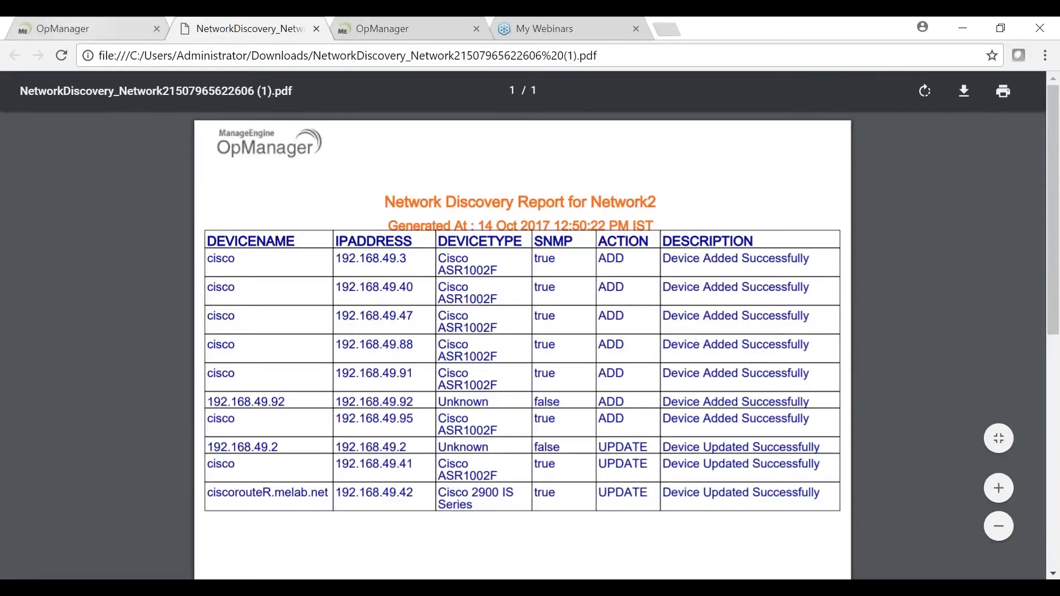
click(83, 28)
key(alt+Tab)
key(alt+Tab)
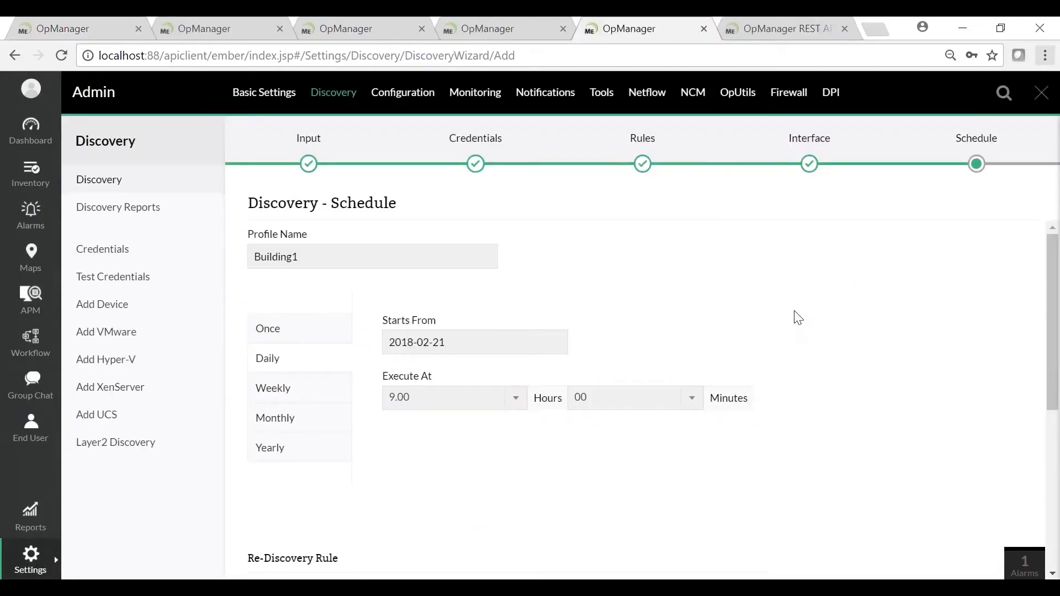
key(alt+Tab)
key(alt+Tab)
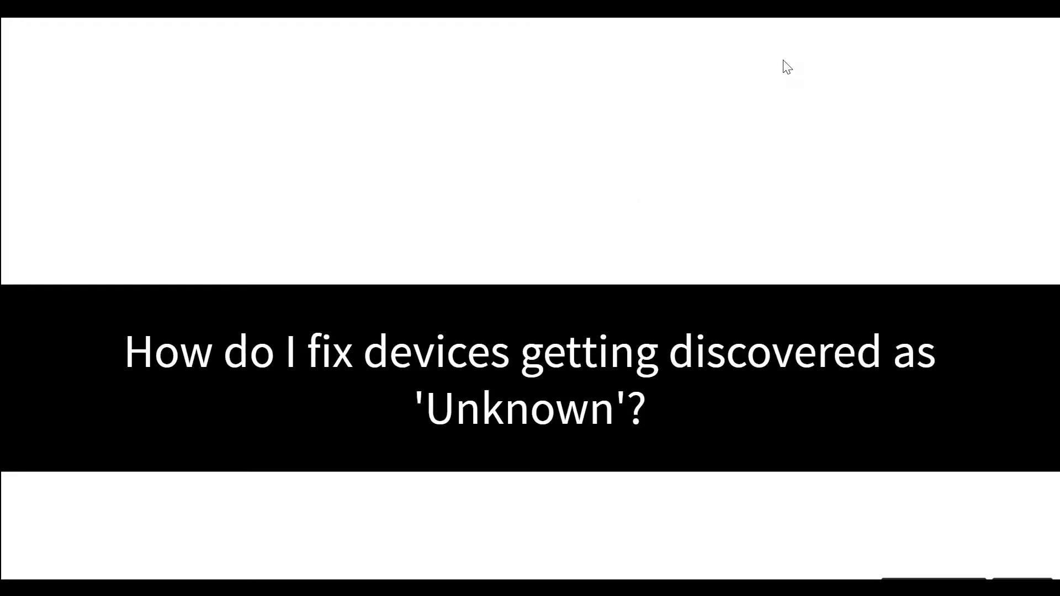
- Switch to the OpManager window with the Building1 schedule and look through the inventory's device list for unidentified types
key(alt+Tab)
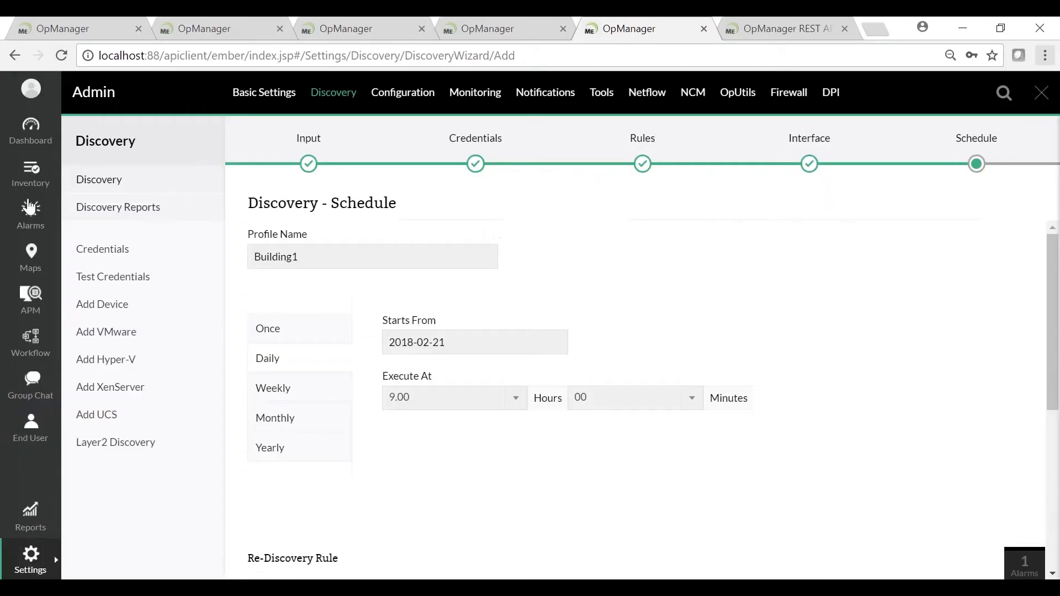
click(30, 172)
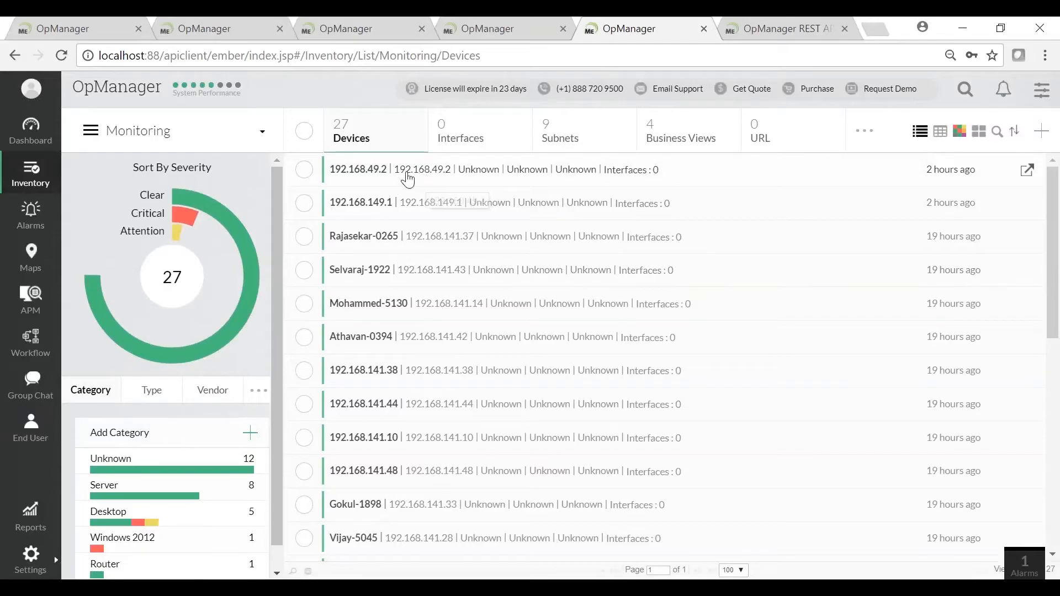
scroll(388, 404, down, 1)
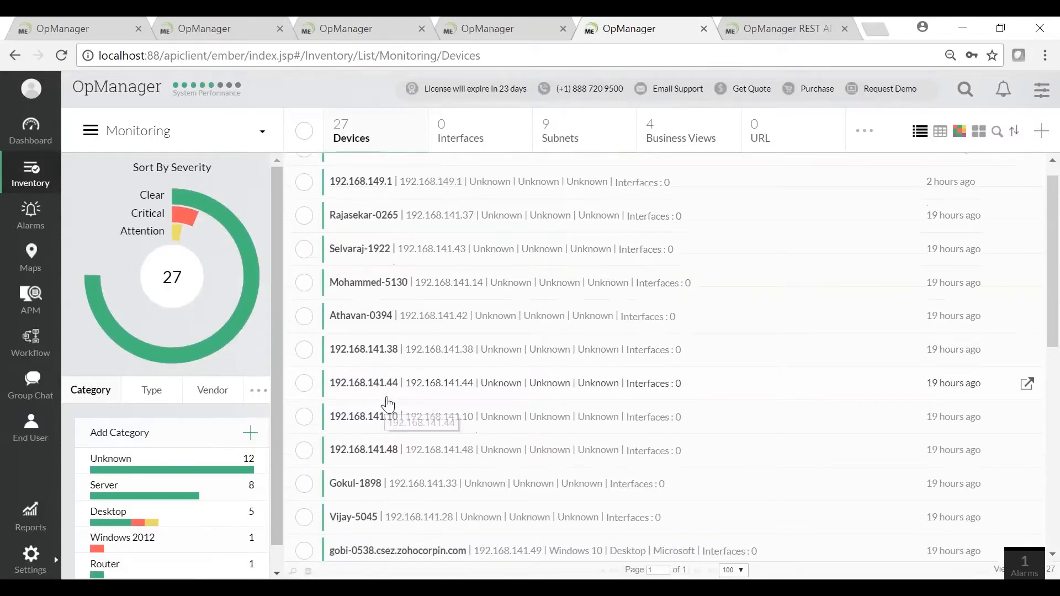
scroll(388, 404, down, 10)
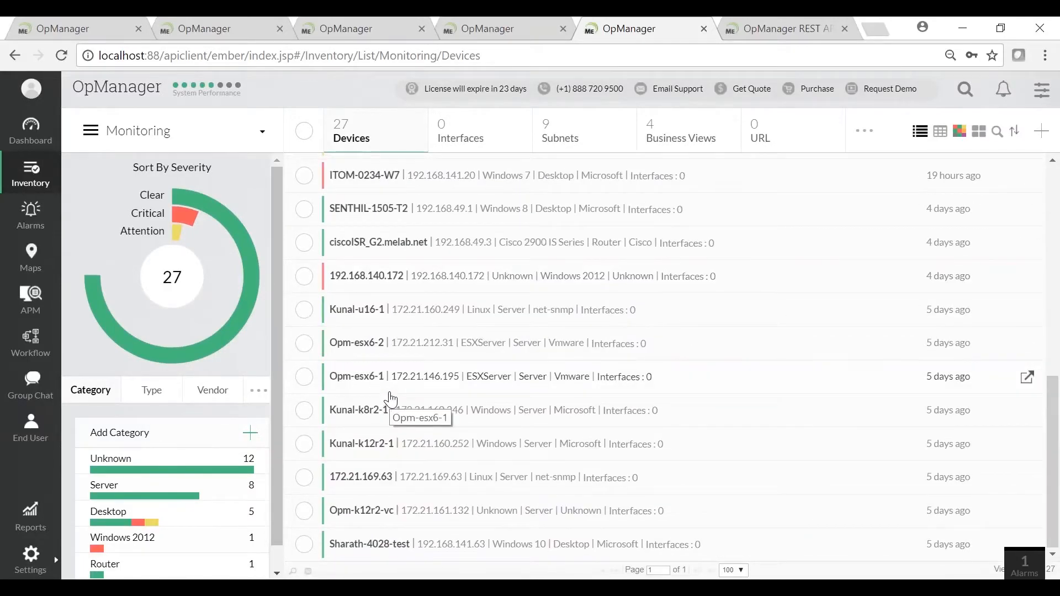
scroll(391, 398, up, 10)
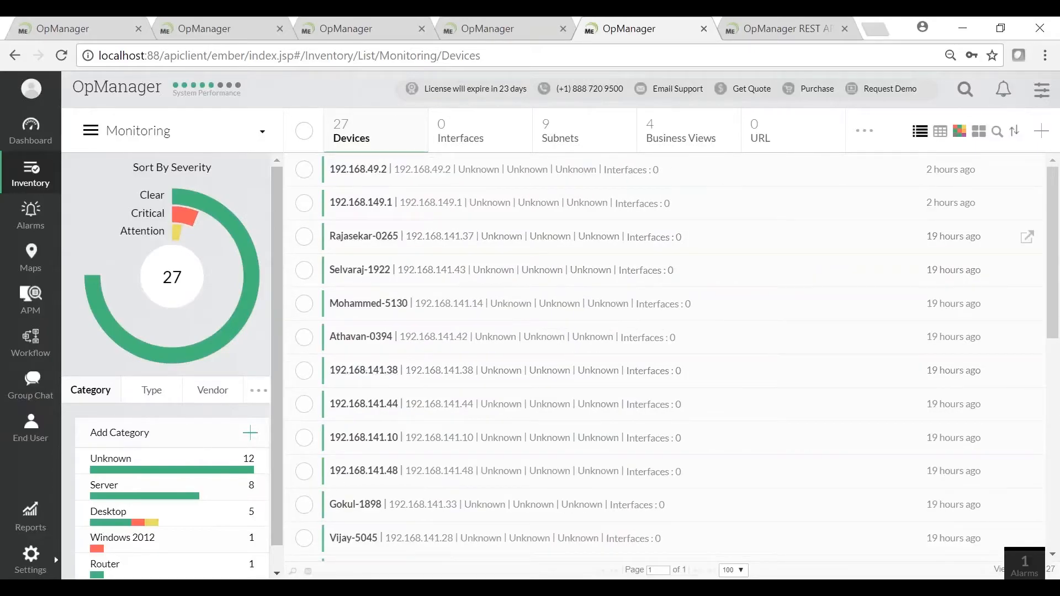
- Revisit the discovery wizard's Credentials, Rules, Interface and Schedule stages, and return to the inventory's device list
click(203, 21)
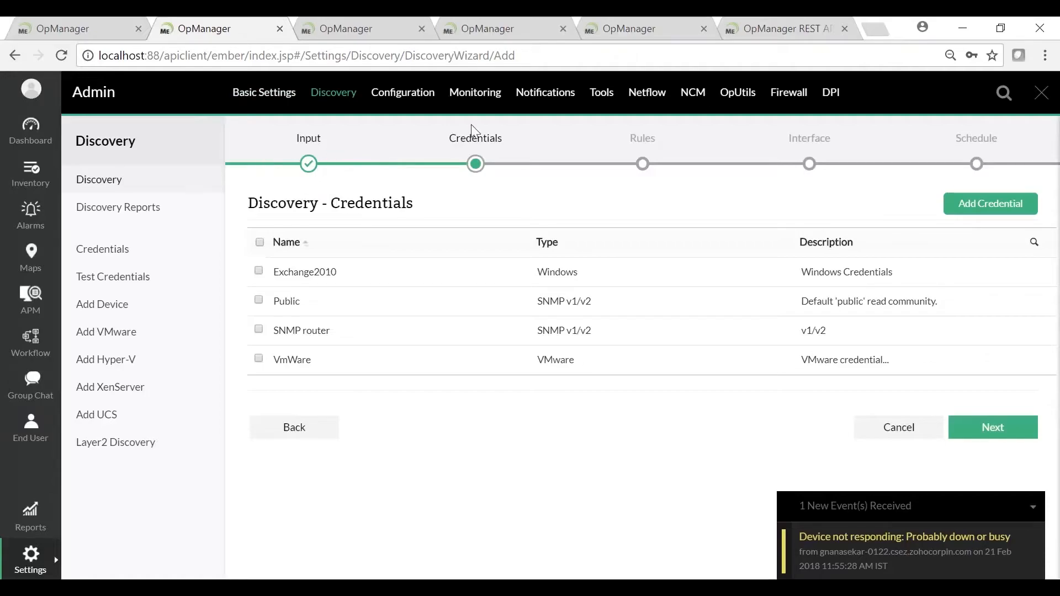
click(299, 272)
click(398, 18)
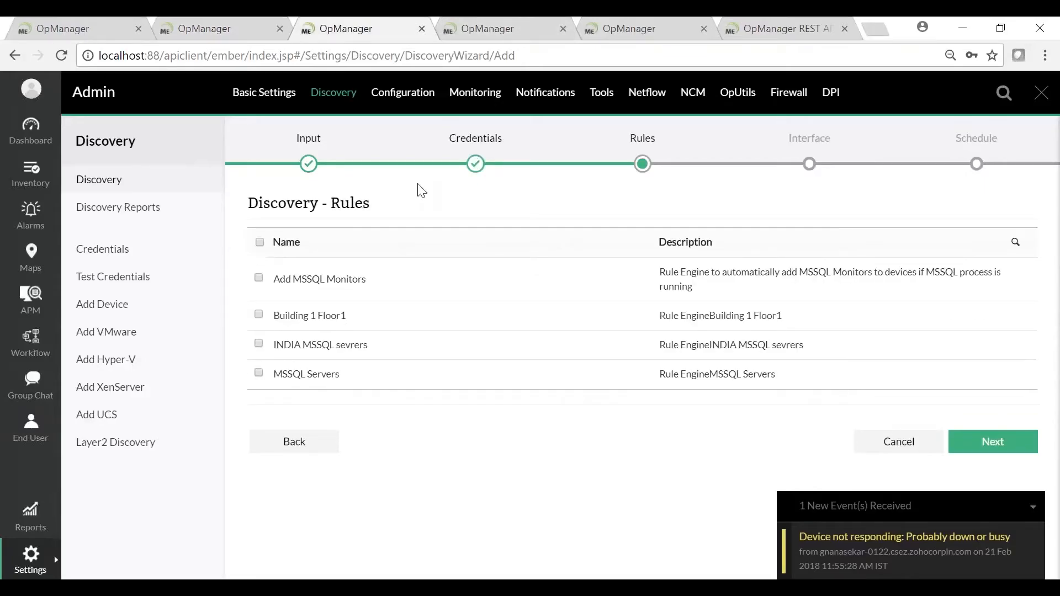
click(276, 282)
click(499, 26)
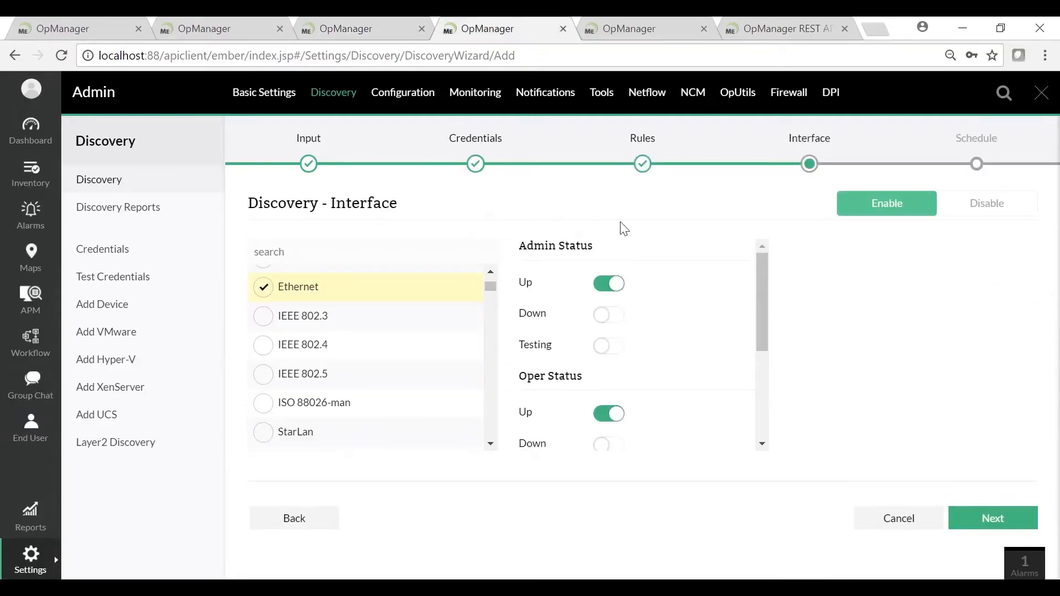
click(653, 20)
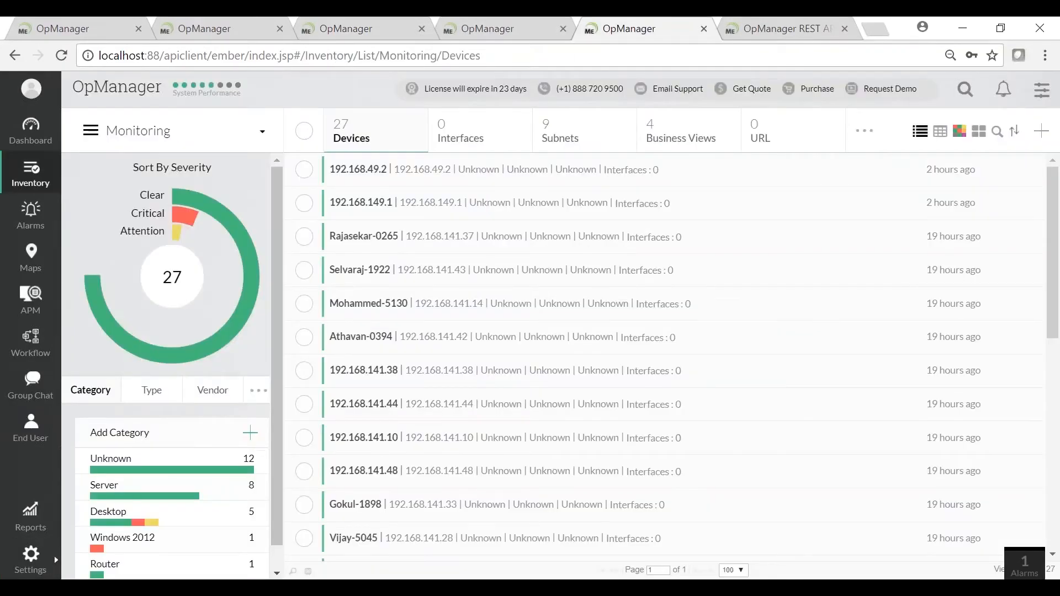
click(514, 30)
click(980, 518)
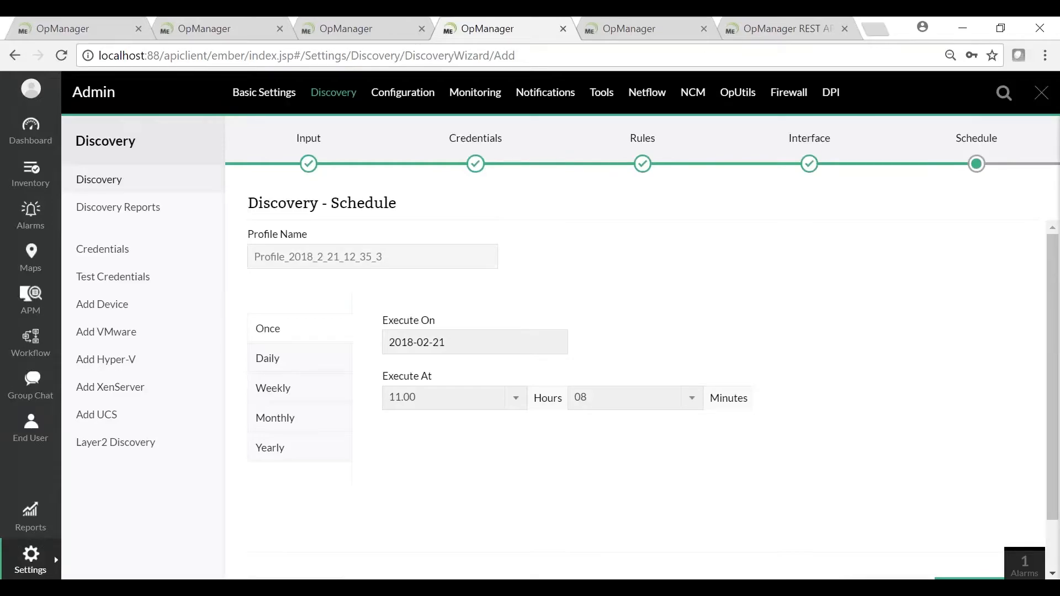
click(613, 23)
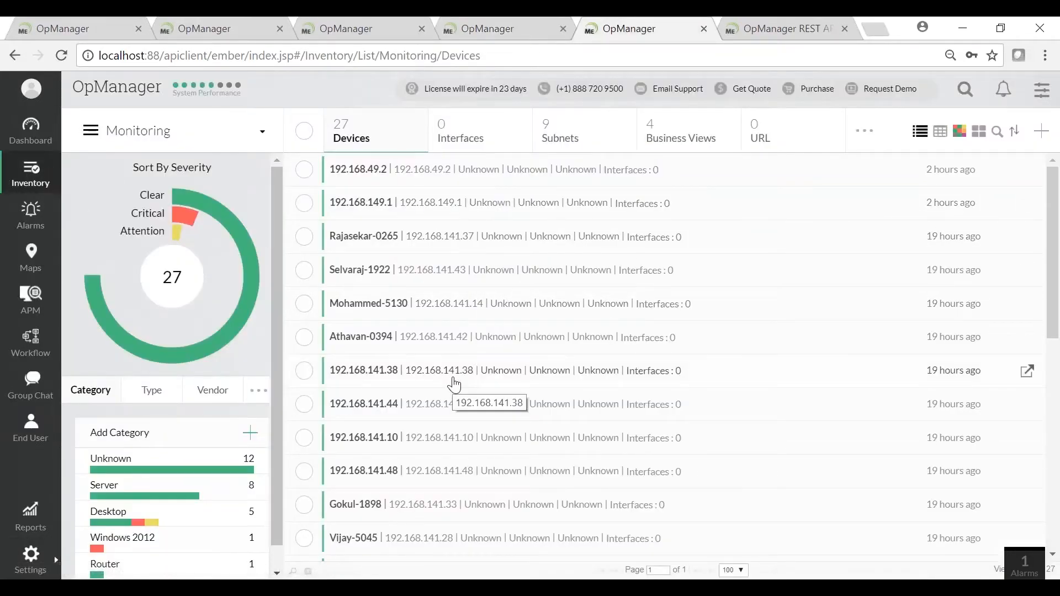
scroll(458, 375, down, 3)
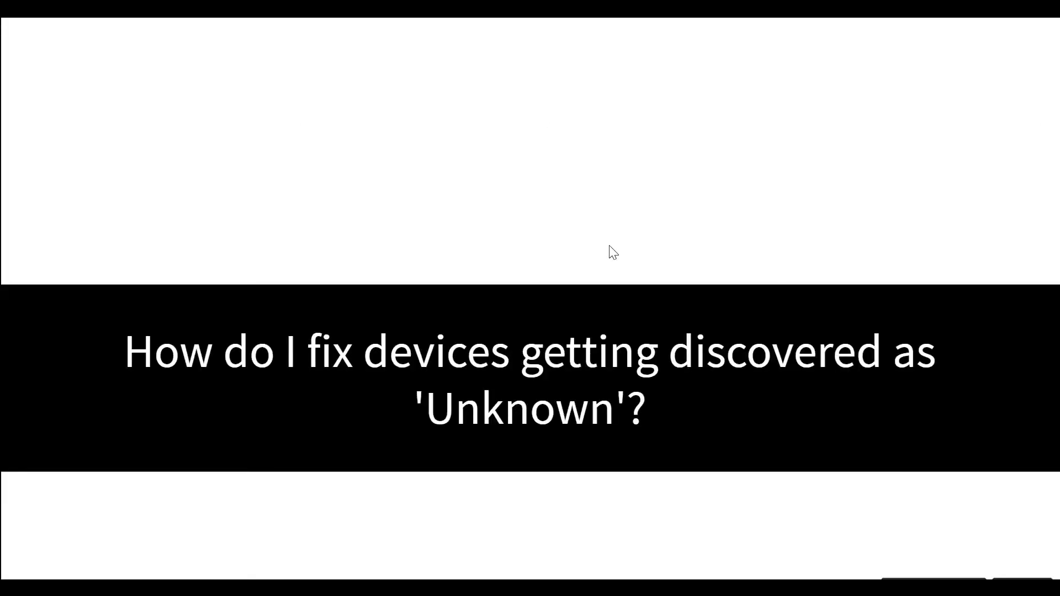
click(613, 233)
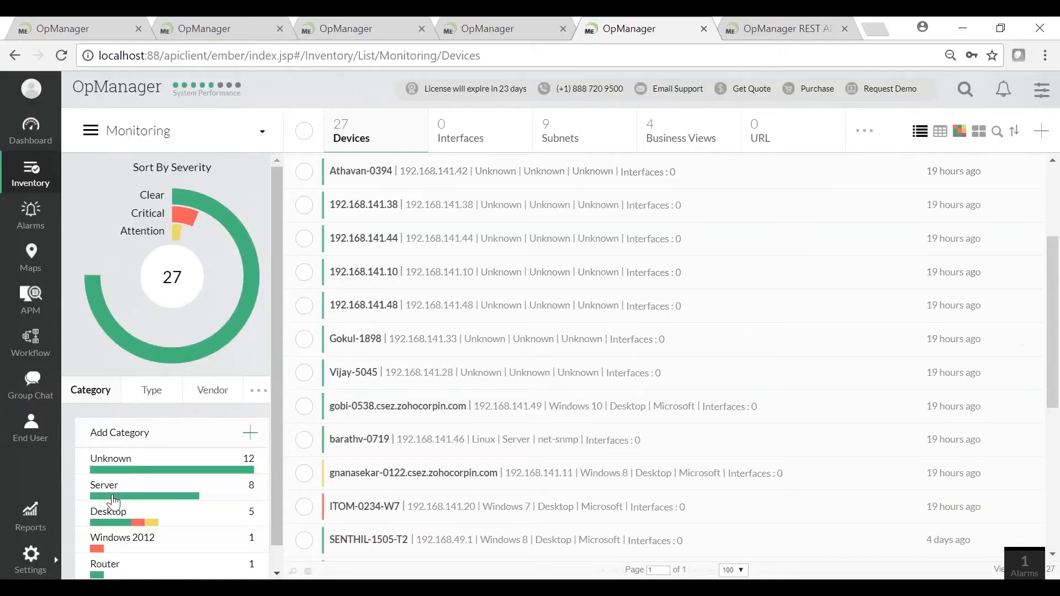
- Open the Exchange2010 Windows credential from the discovery settings, examine its user name and password fields, and close it without saving
click(31, 554)
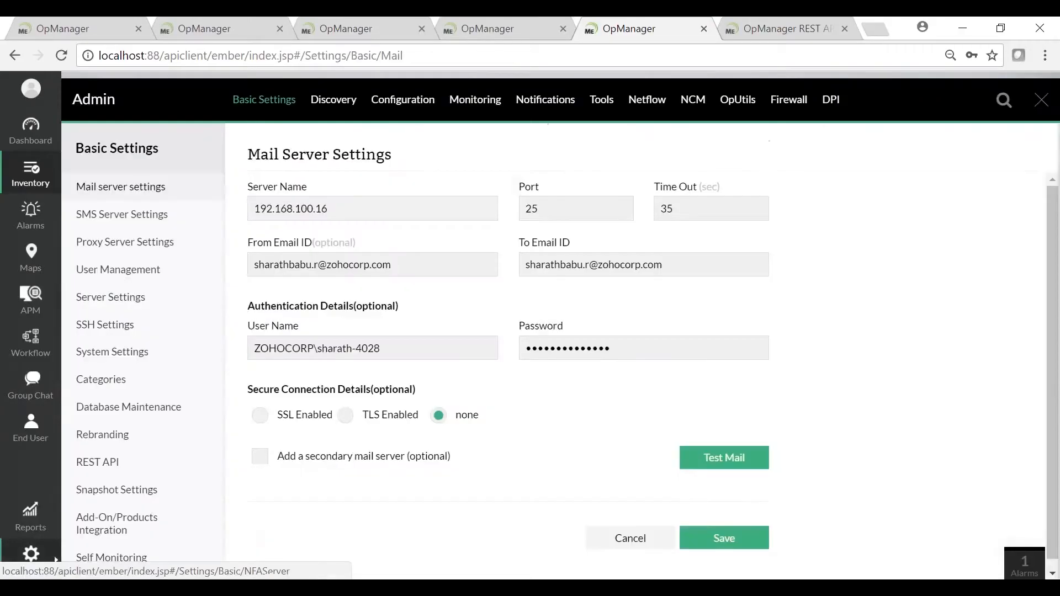
click(333, 92)
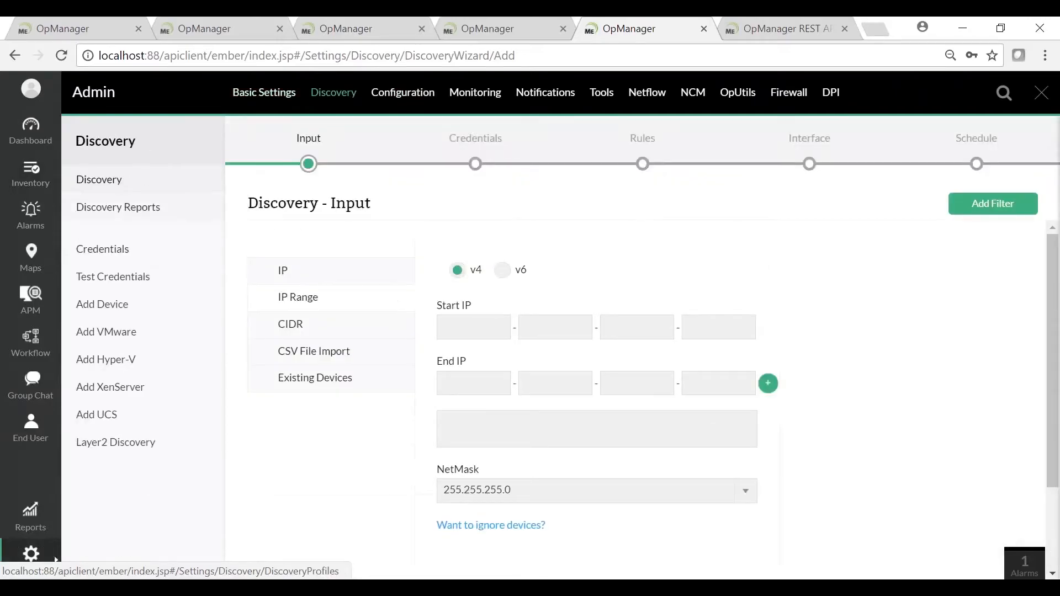
click(97, 257)
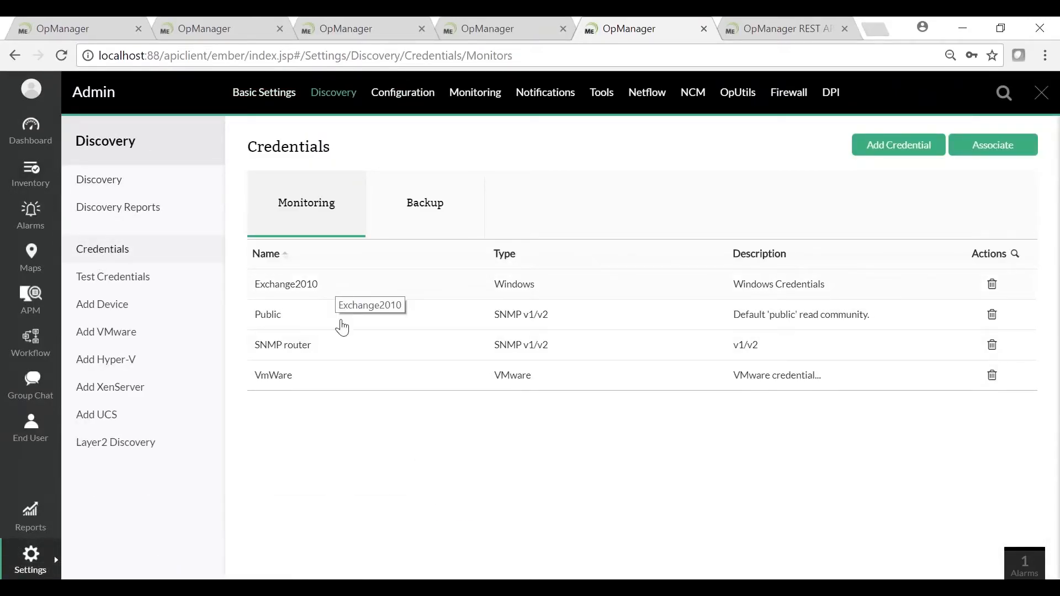
click(284, 290)
click(944, 342)
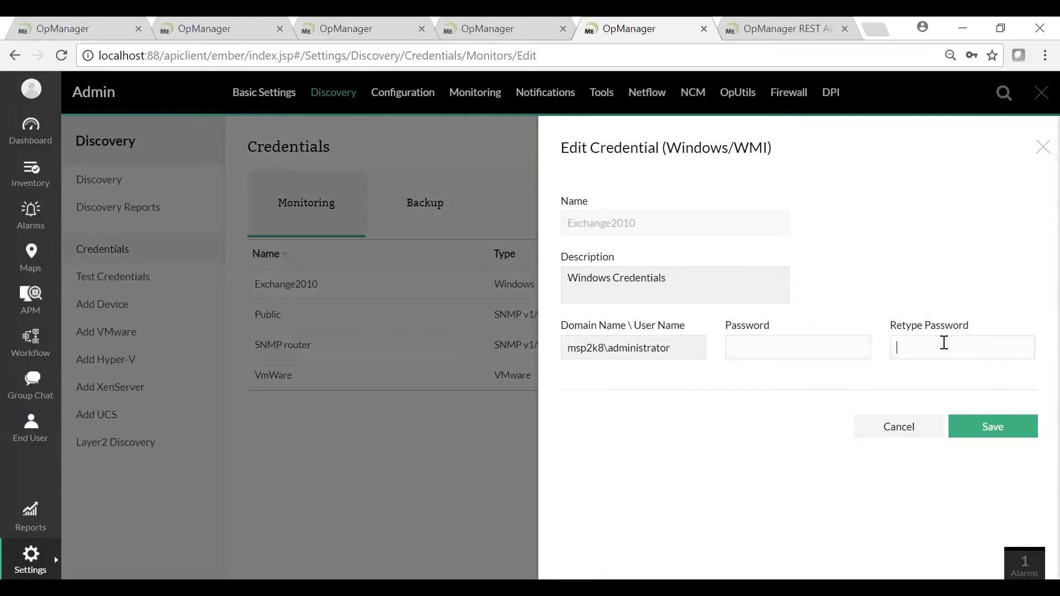
click(764, 342)
click(916, 342)
click(817, 341)
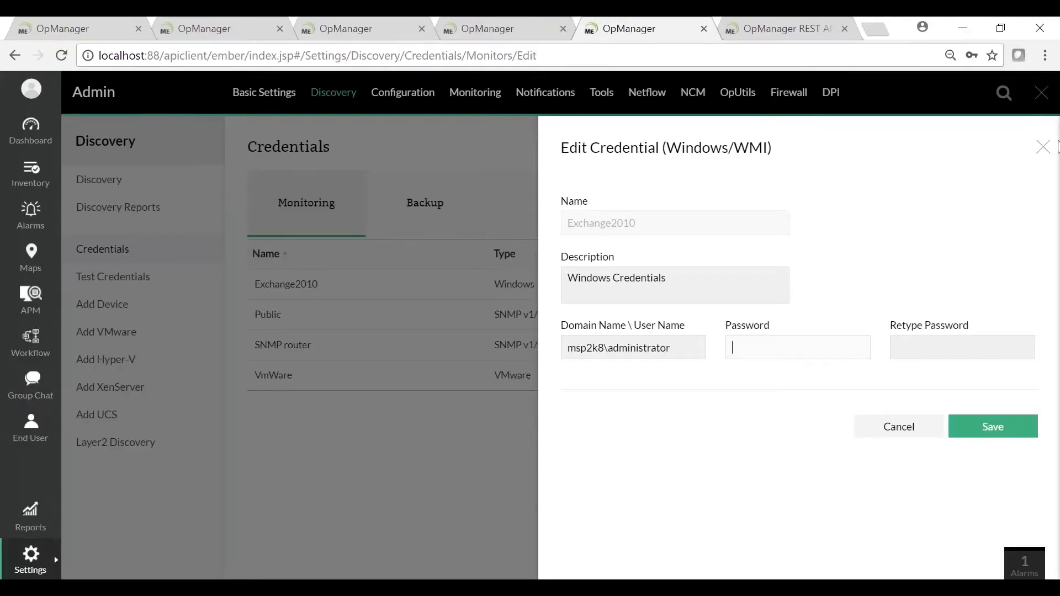
click(1042, 147)
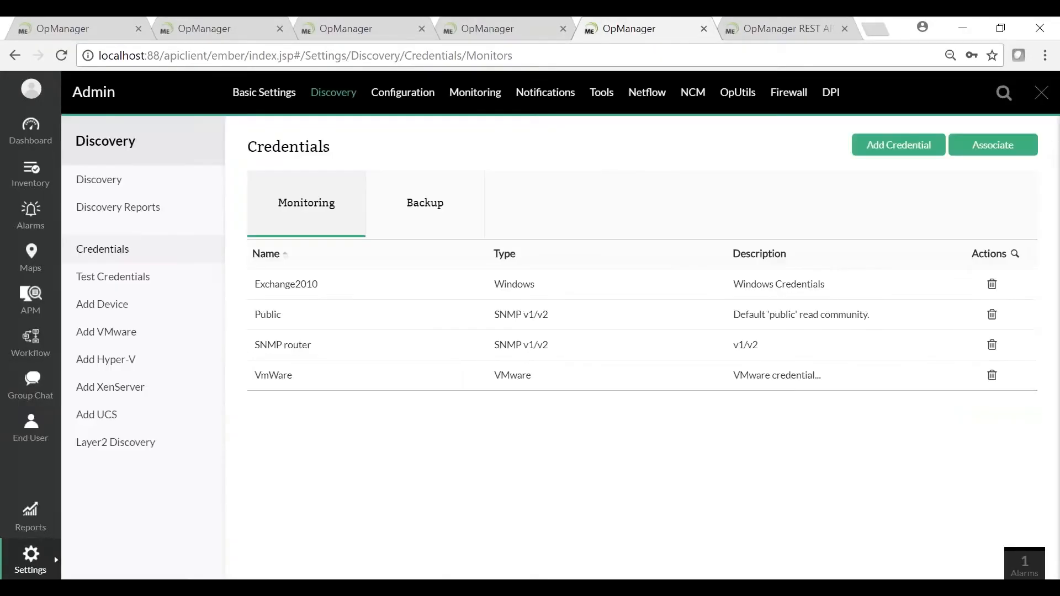
- Create a credential test schedule for four devices, including 172.21.169.63 and ciscoISR_G2.melab.net, and proceed past the device selection
click(151, 290)
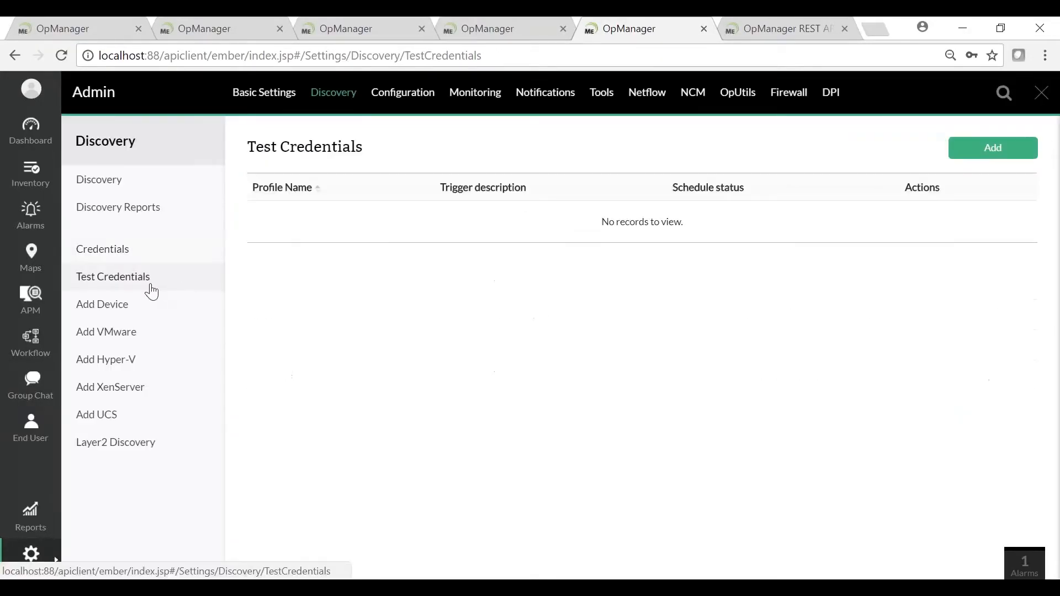
click(1010, 149)
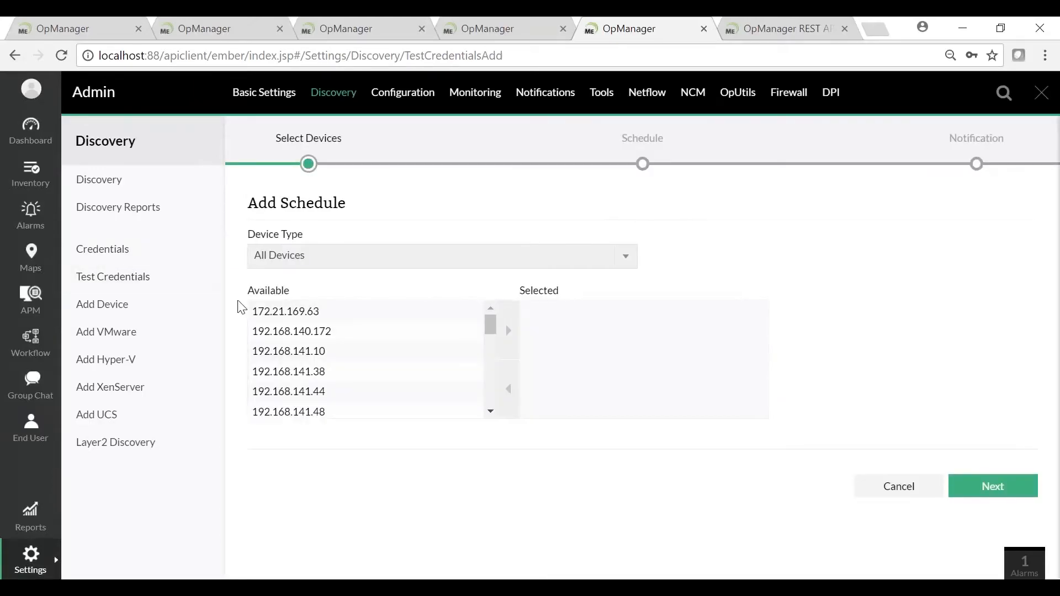
click(350, 311)
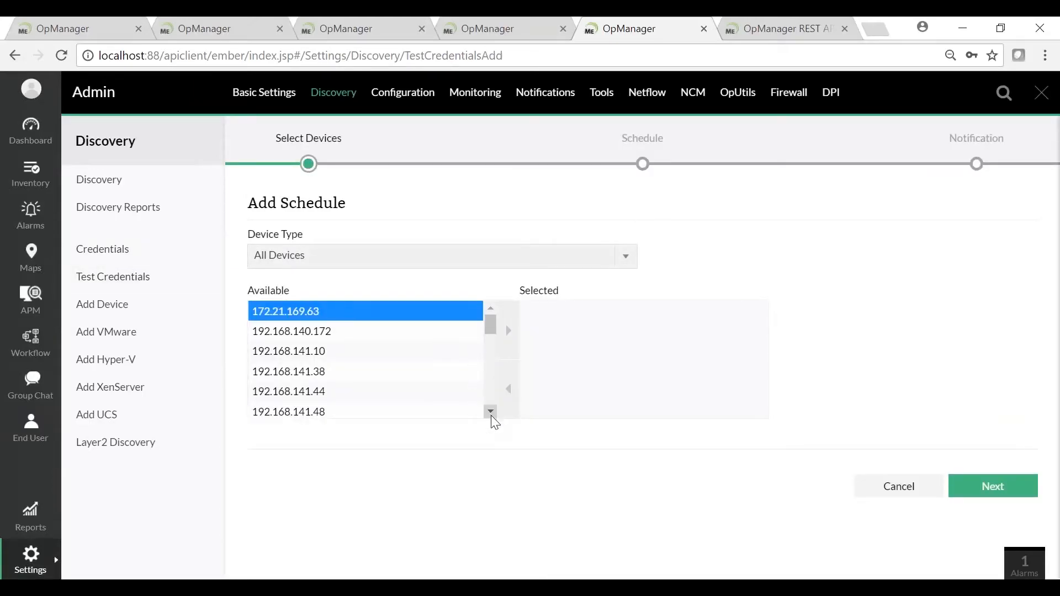
scroll(480, 353, down, 10)
click(466, 415)
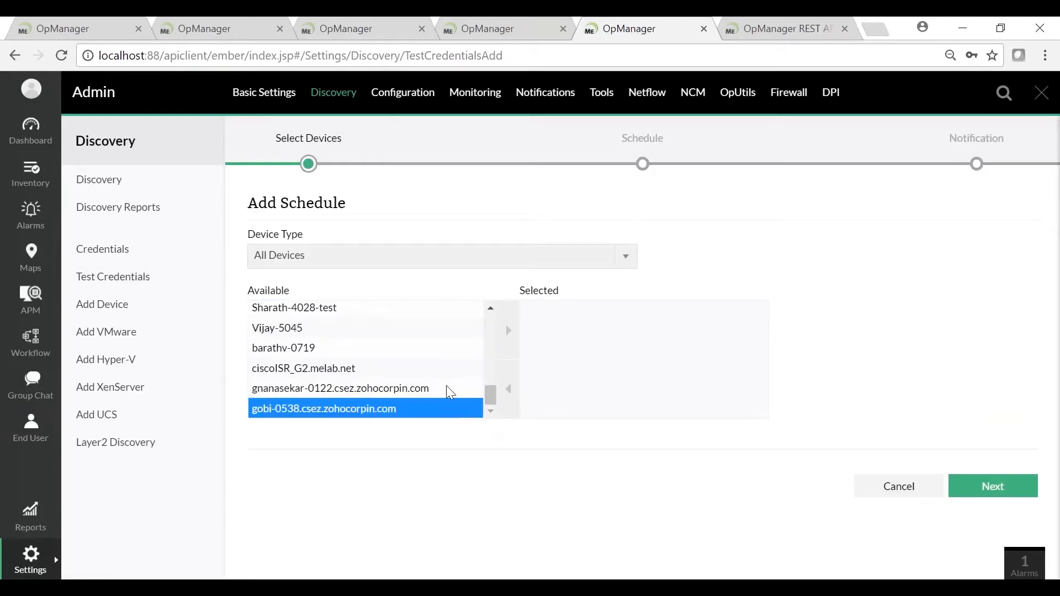
ctrl+click(385, 370)
ctrl+click(420, 330)
click(509, 330)
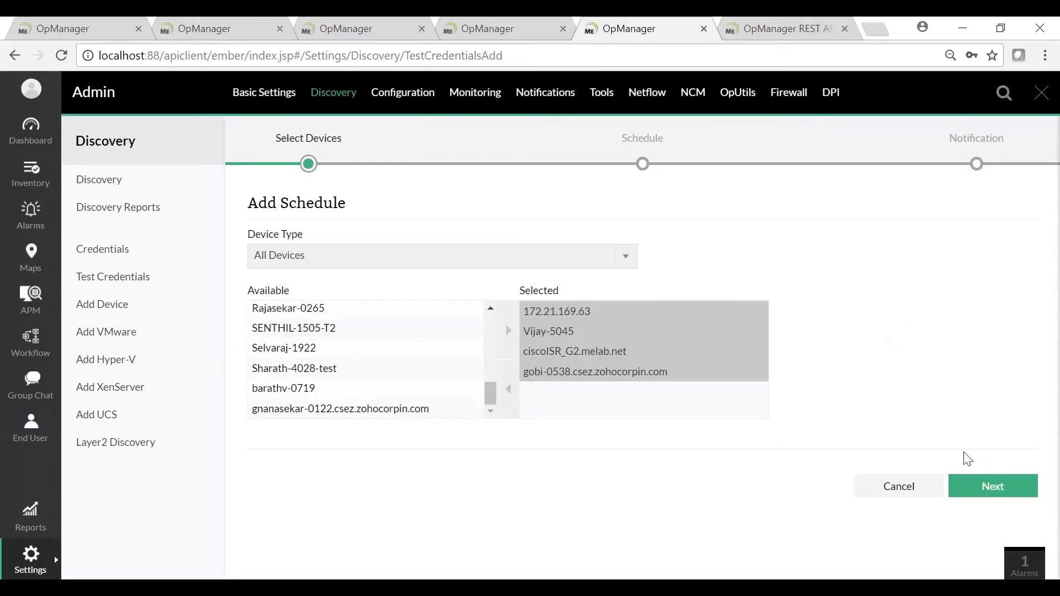
click(983, 470)
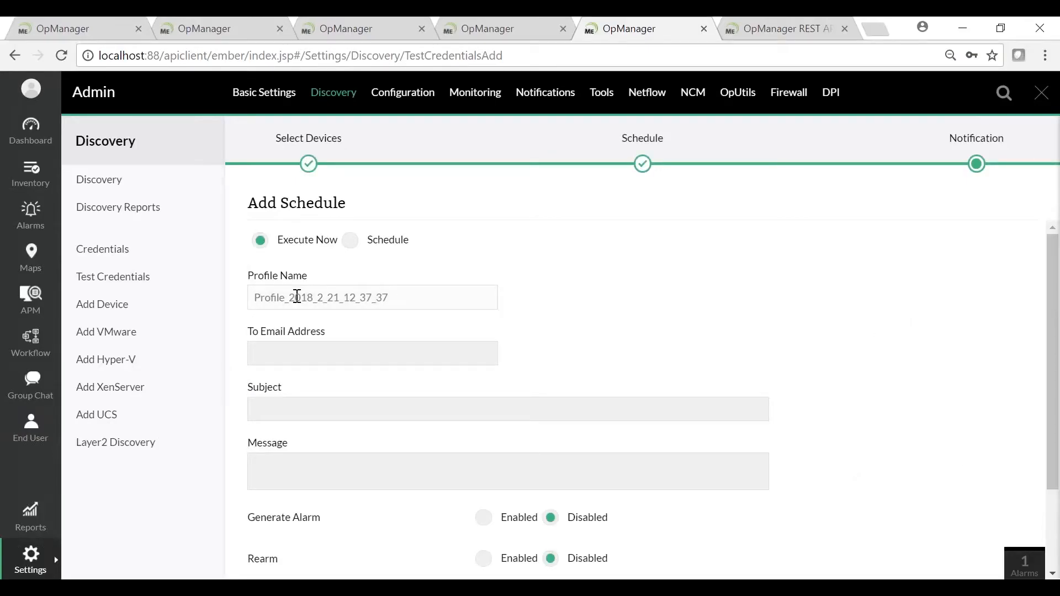
- Name the credential test profile Servers, save it for immediate execution, and review and close its test result
text(Servers)
scroll(480, 367, down, 2)
click(303, 265)
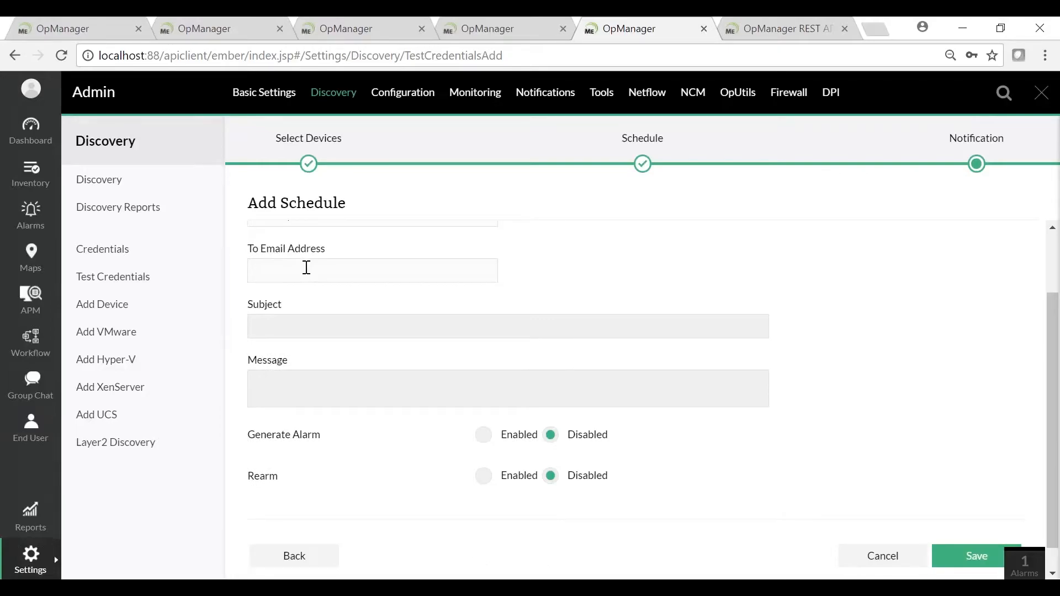
click(961, 560)
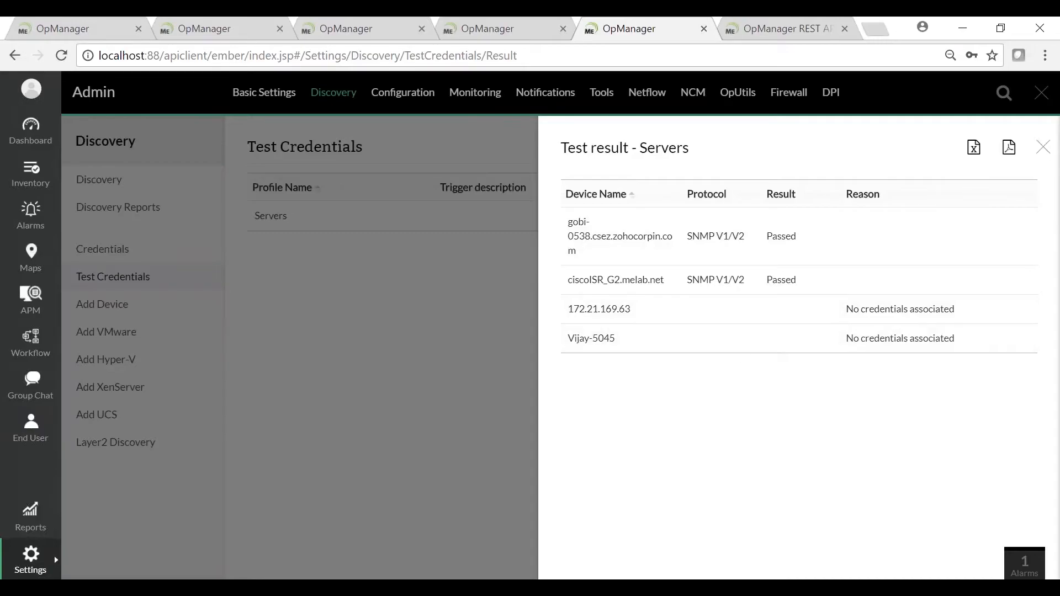
click(1042, 147)
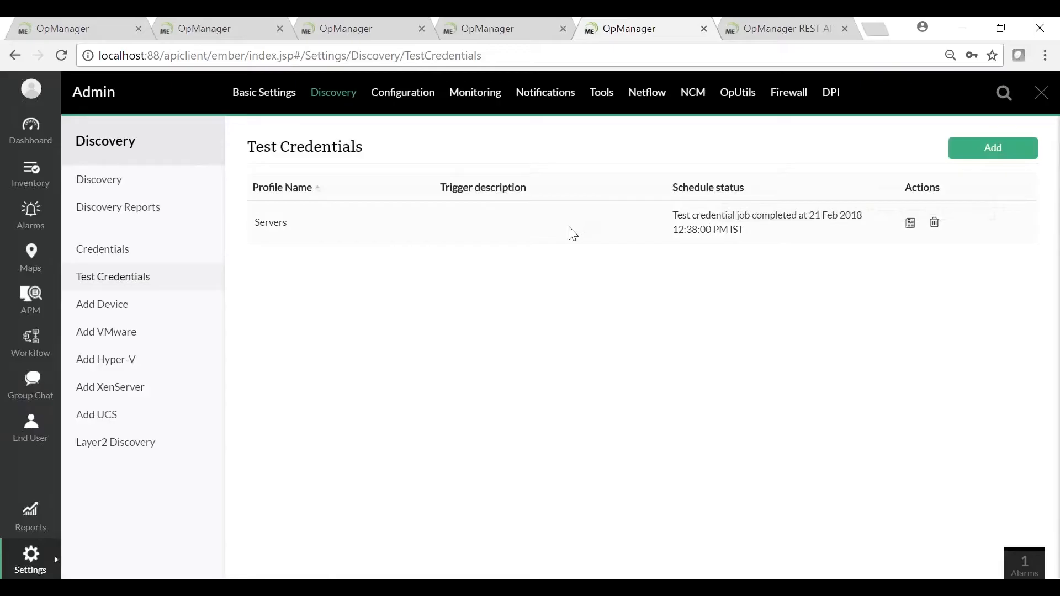
- Consult the slide on top reasons for failure, return to OpManager, and look through the device templates in the configuration settings
key(alt+Tab)
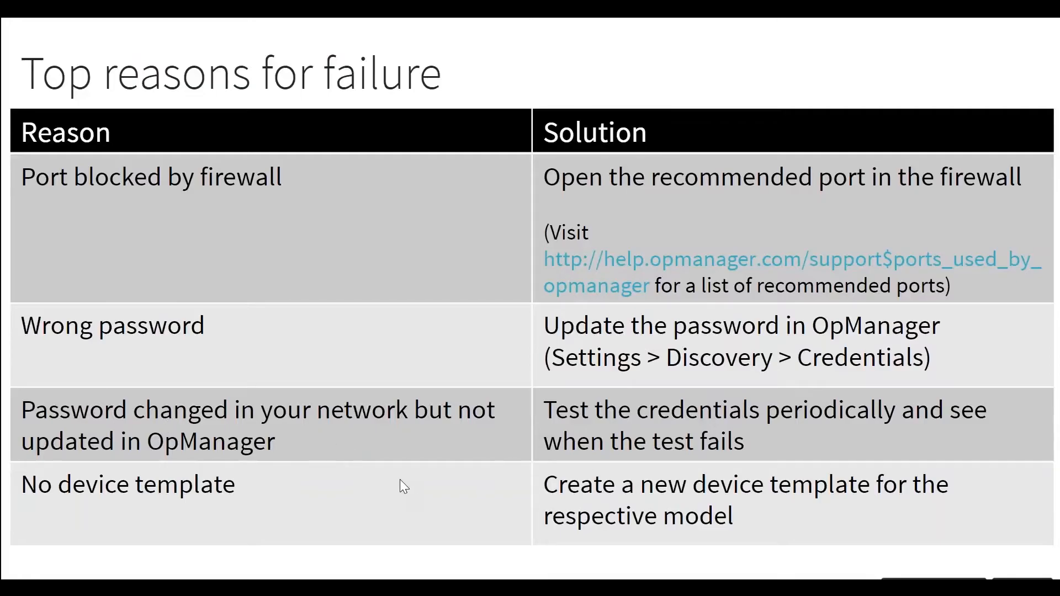
key(alt+Tab)
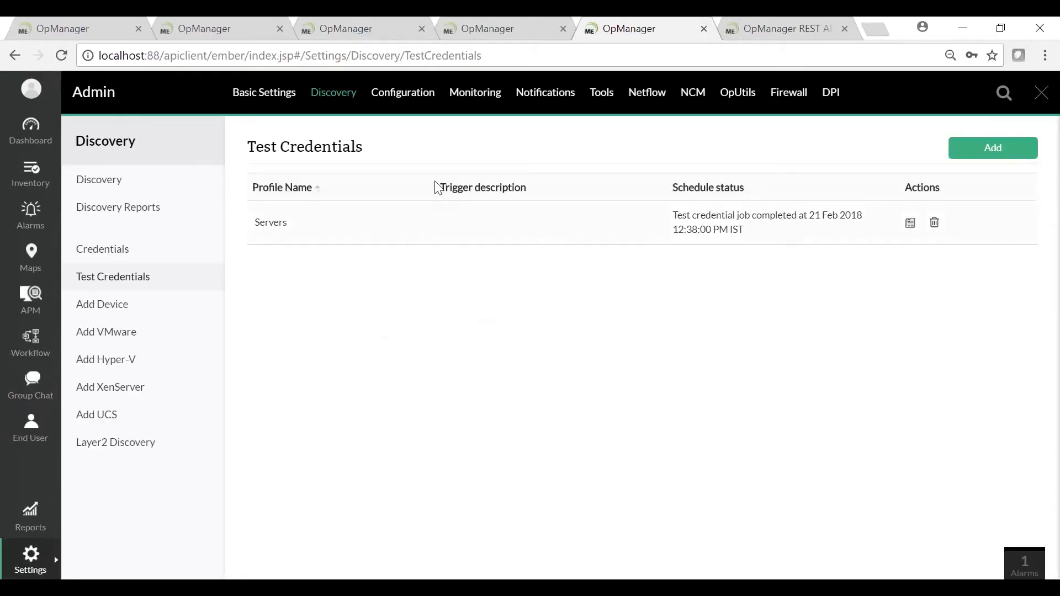
click(403, 92)
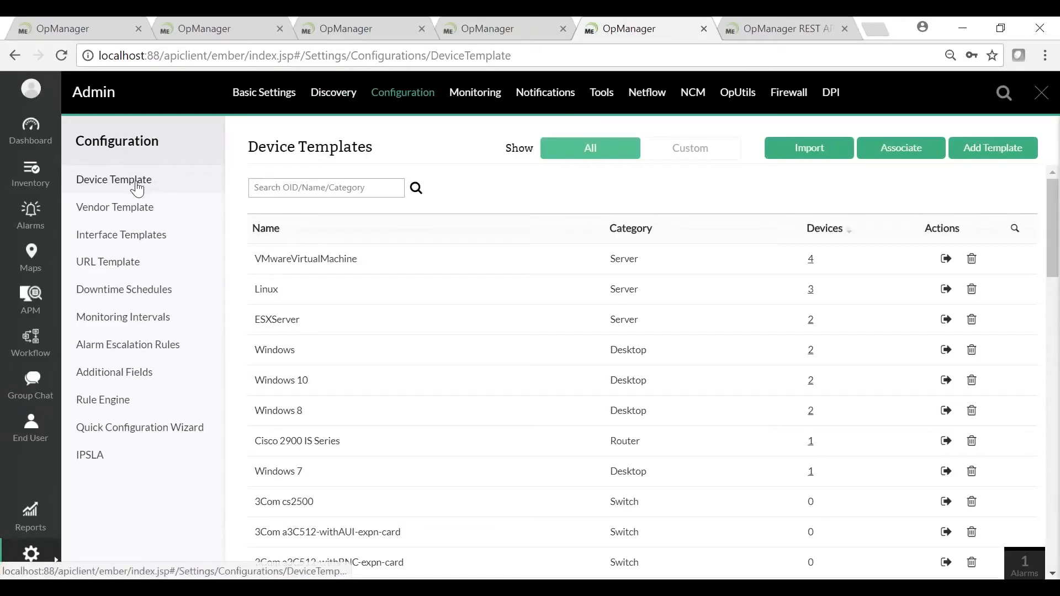
click(342, 188)
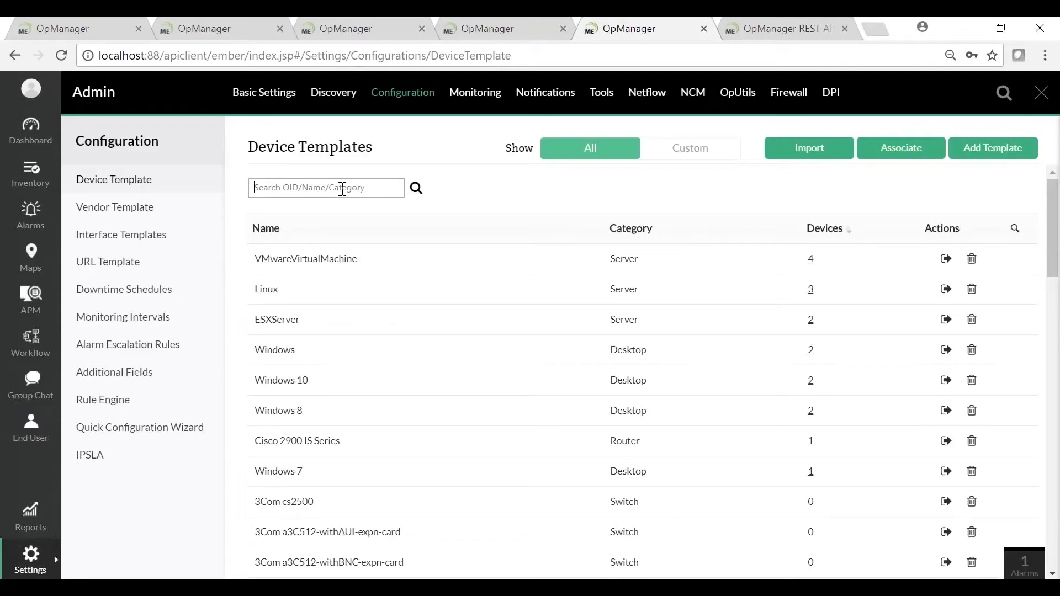
scroll(533, 339, down, 3)
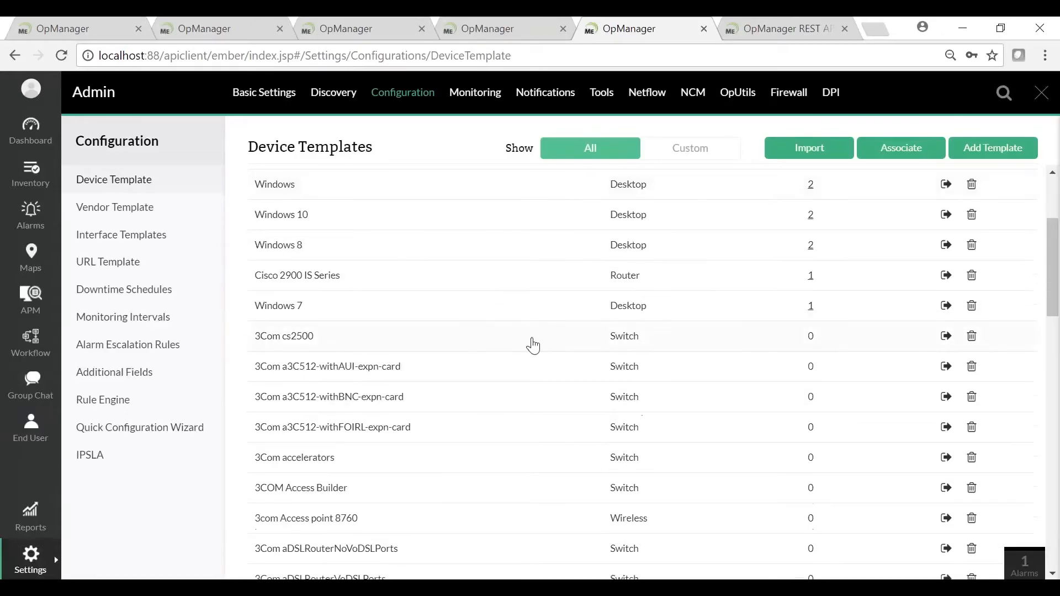
scroll(533, 345, up, 3)
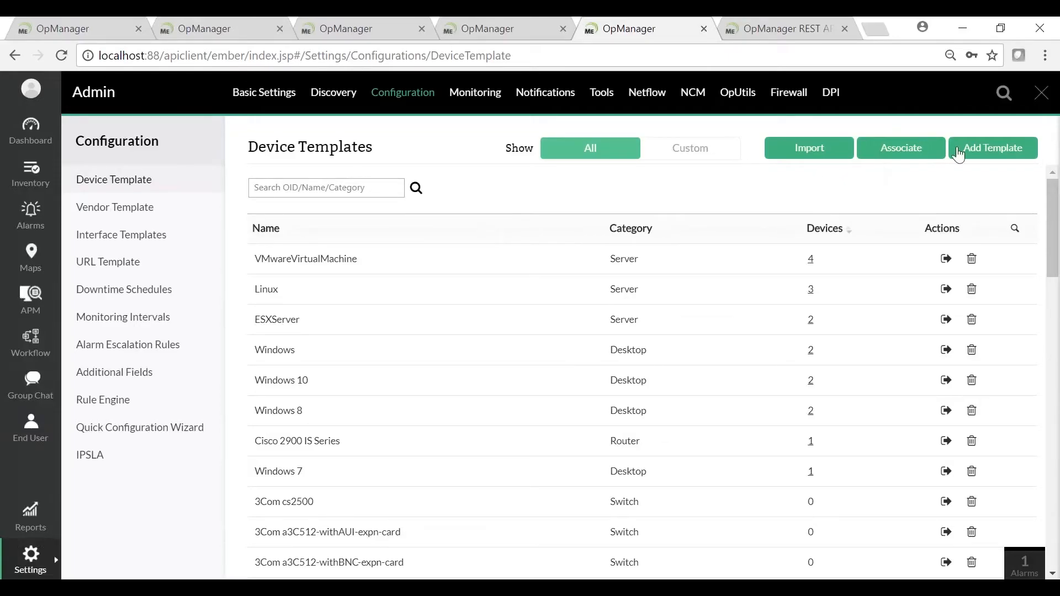
- Start a new device template named Cisco WLC 8500 with Cisco as the vendor
click(992, 155)
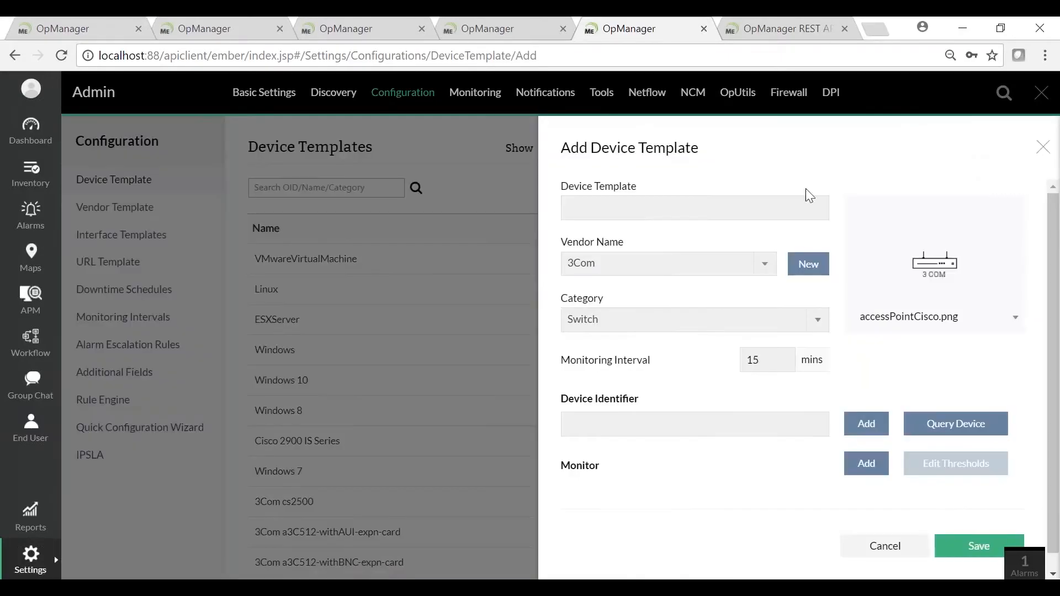
text(Cisco WLC 8500)
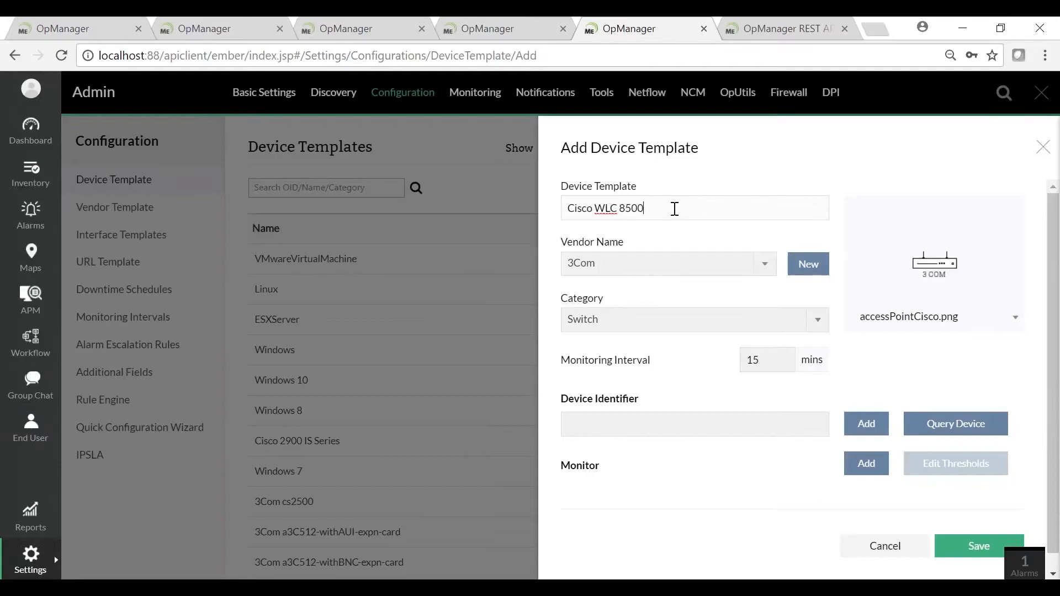
click(646, 266)
text(cisl)
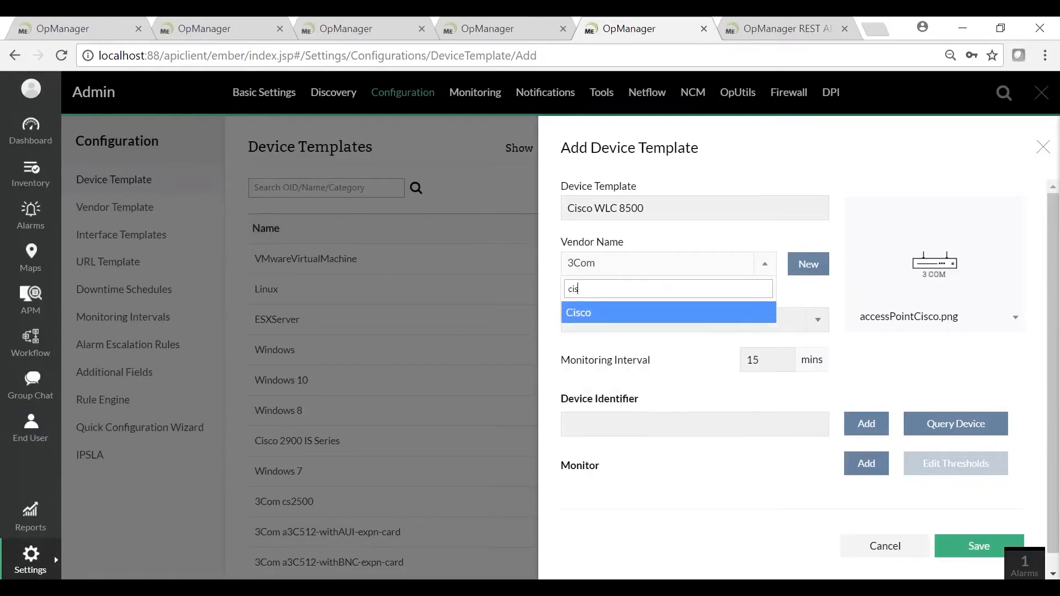
key(BackSpace)
click(617, 319)
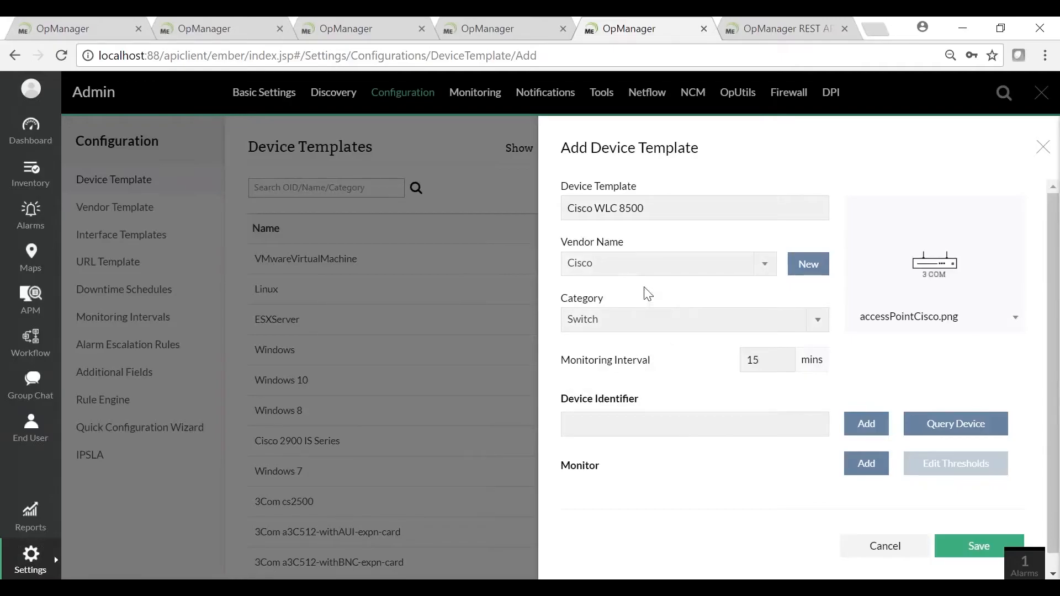
- Examine the device query form and the device identifier field of the new template, and cancel the template without saving
click(947, 431)
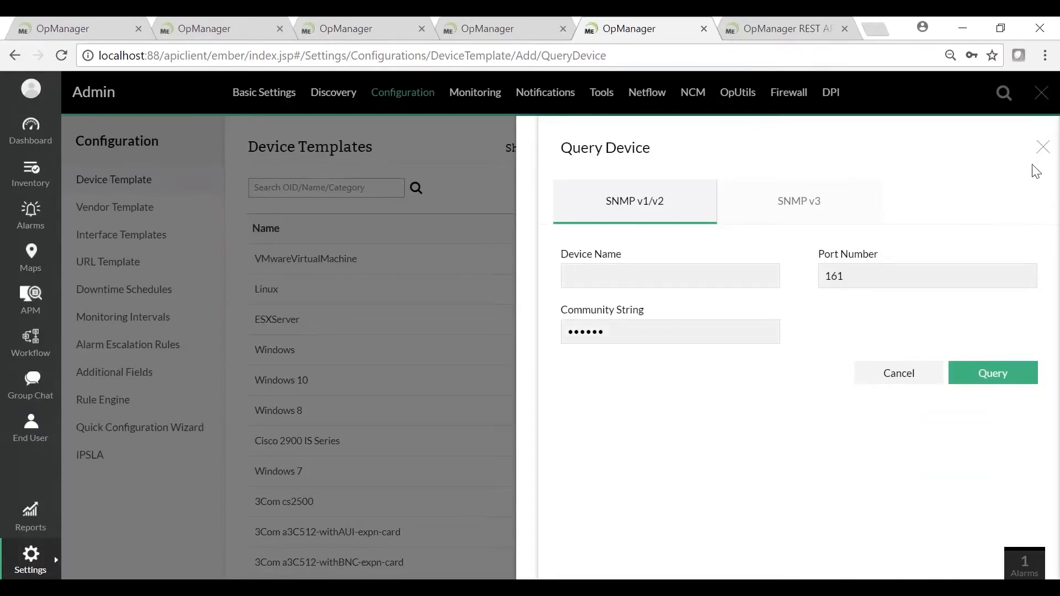
click(1043, 146)
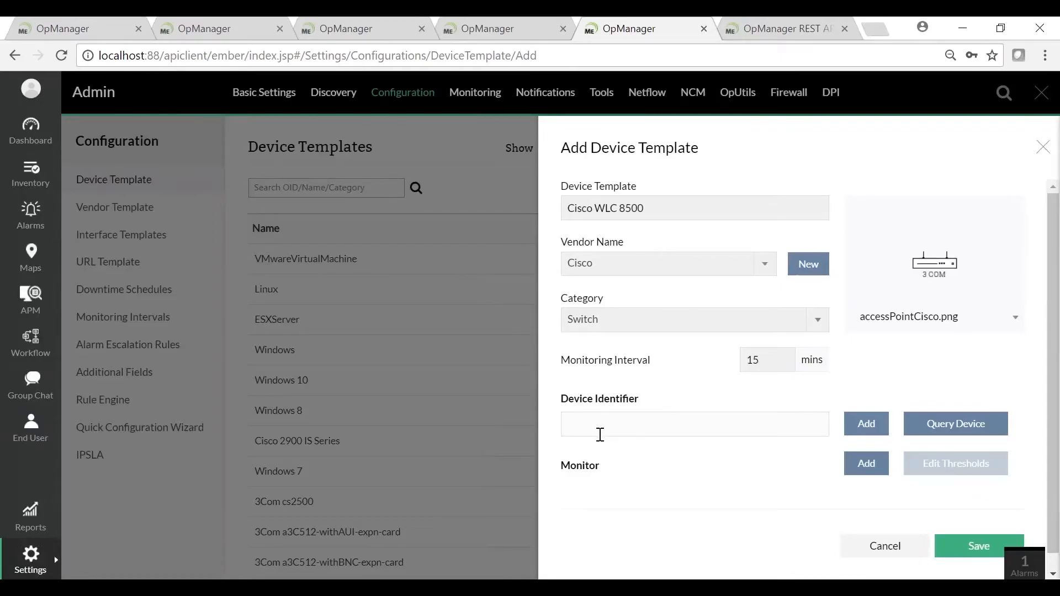
drag(646, 208, 561, 211)
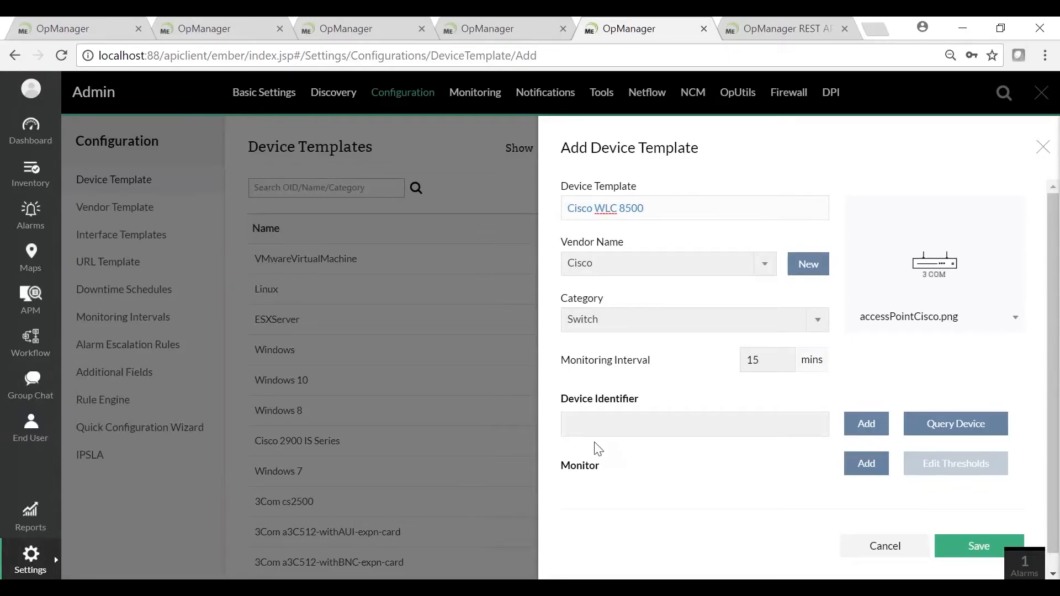
click(584, 426)
click(657, 208)
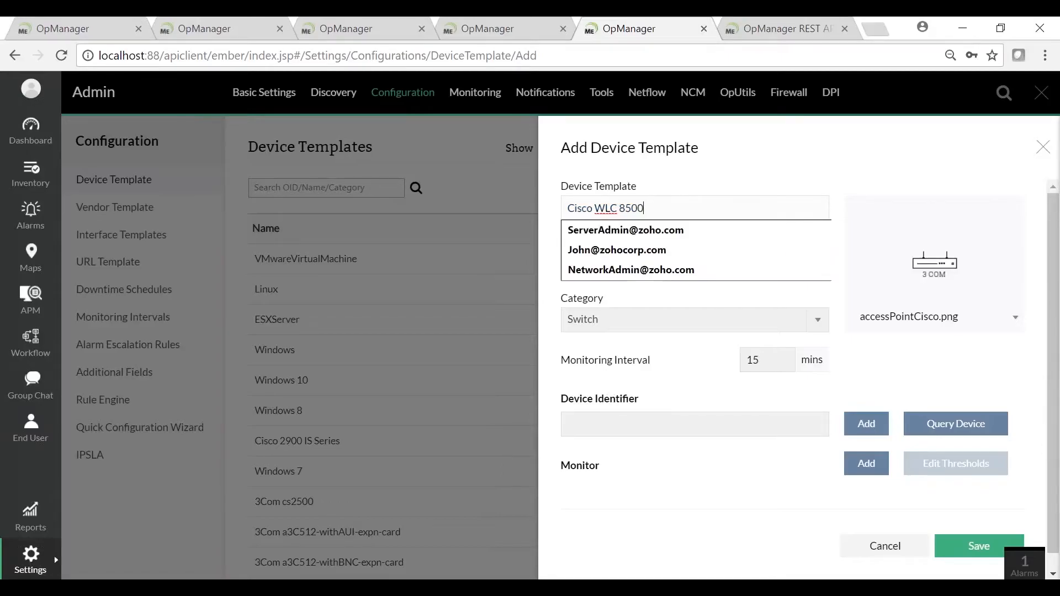
click(756, 146)
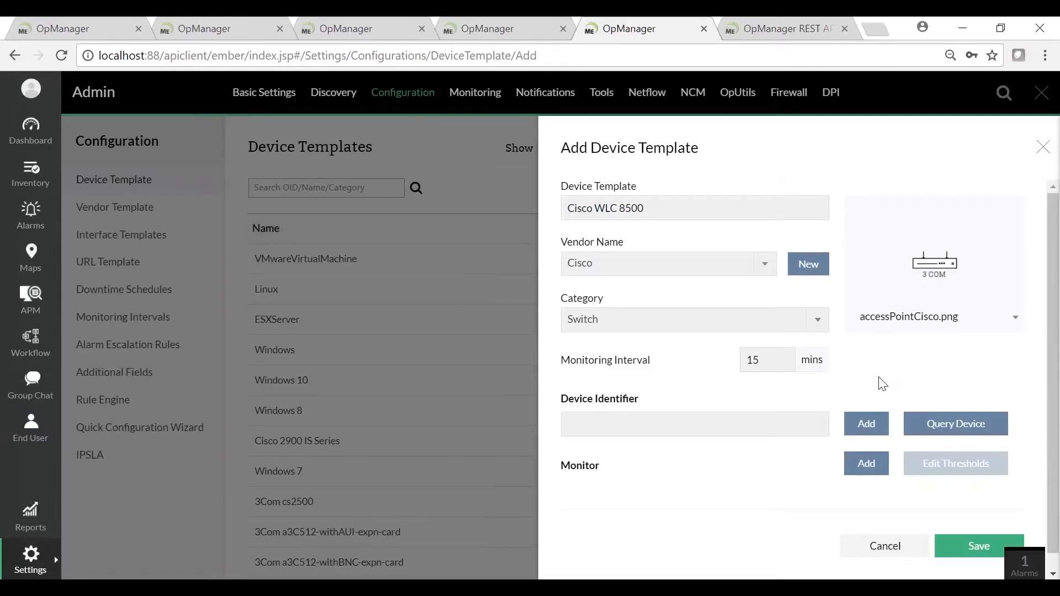
click(883, 544)
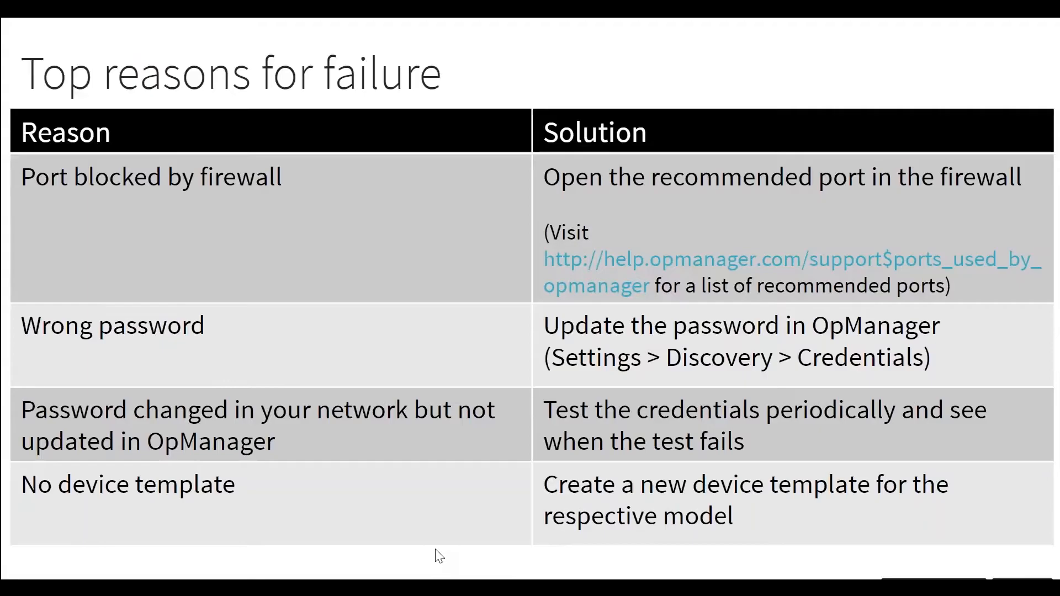
click(438, 547)
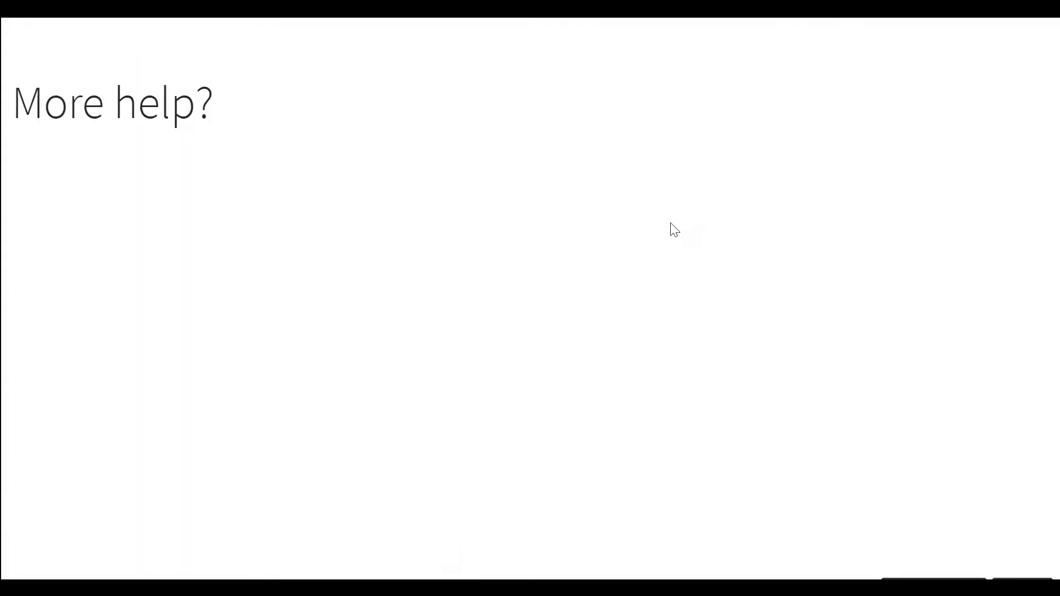